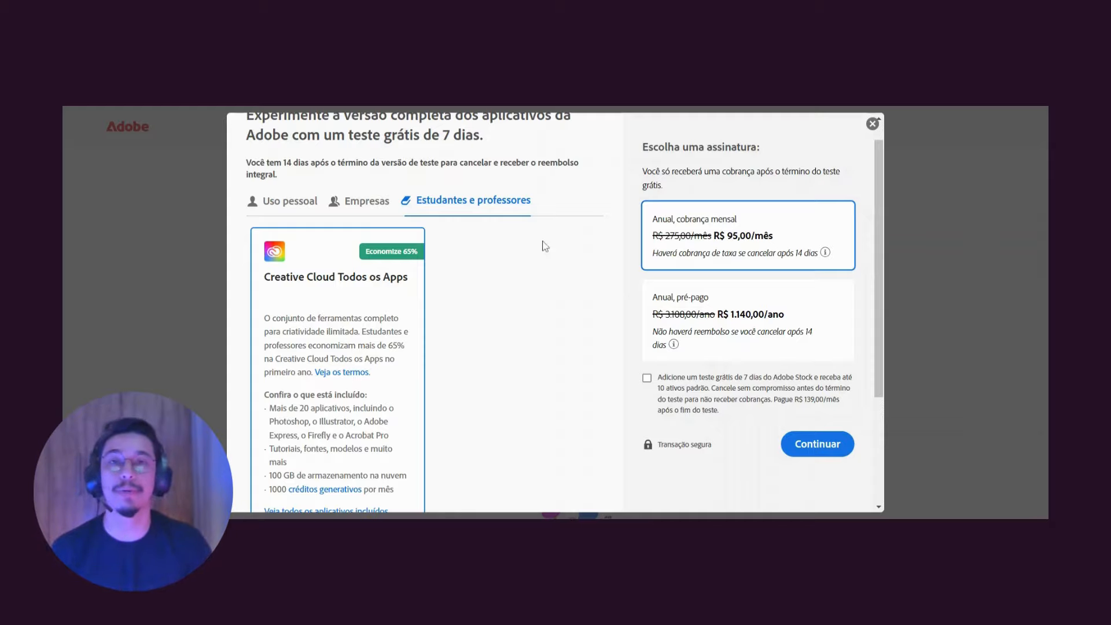
Step: Review the student and teacher free-trial plan with its annual pricing options, and close the subscription offer
scroll(570, 382, down, 2)
scroll(570, 382, down, 1)
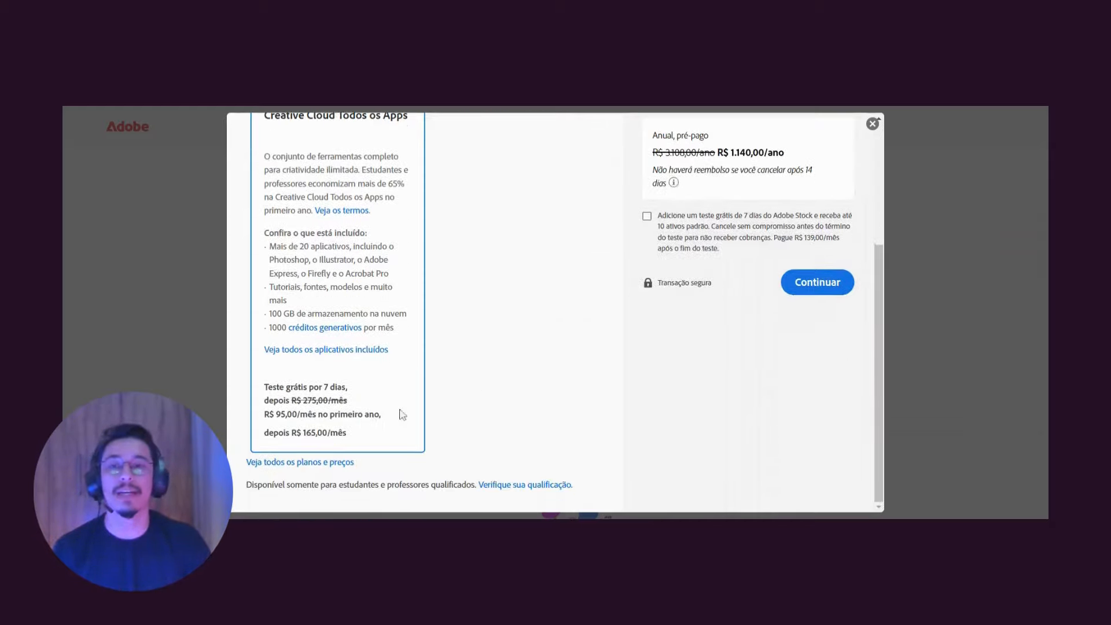
scroll(431, 388, up, 3)
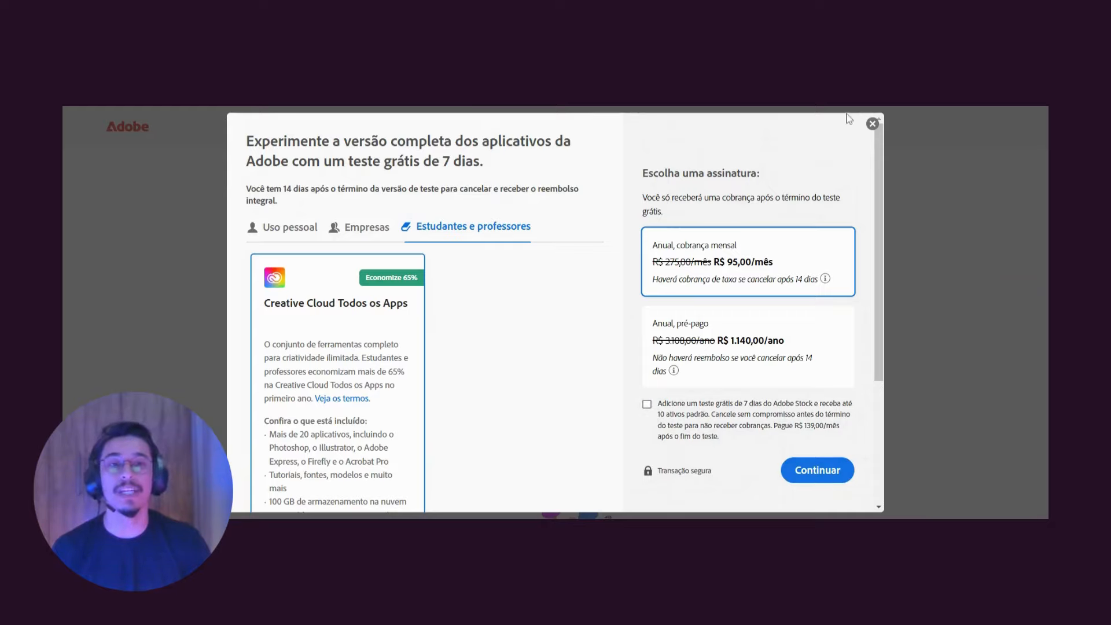
click(873, 125)
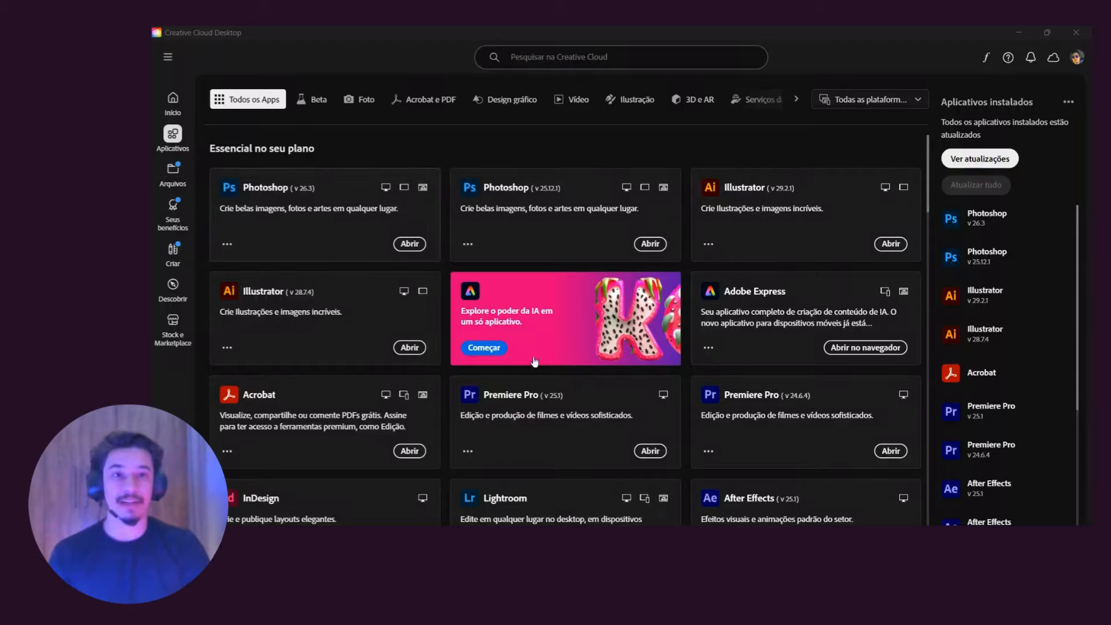
Step: Switch to Creative Cloud Desktop and check the signed-in account's details
click(1078, 63)
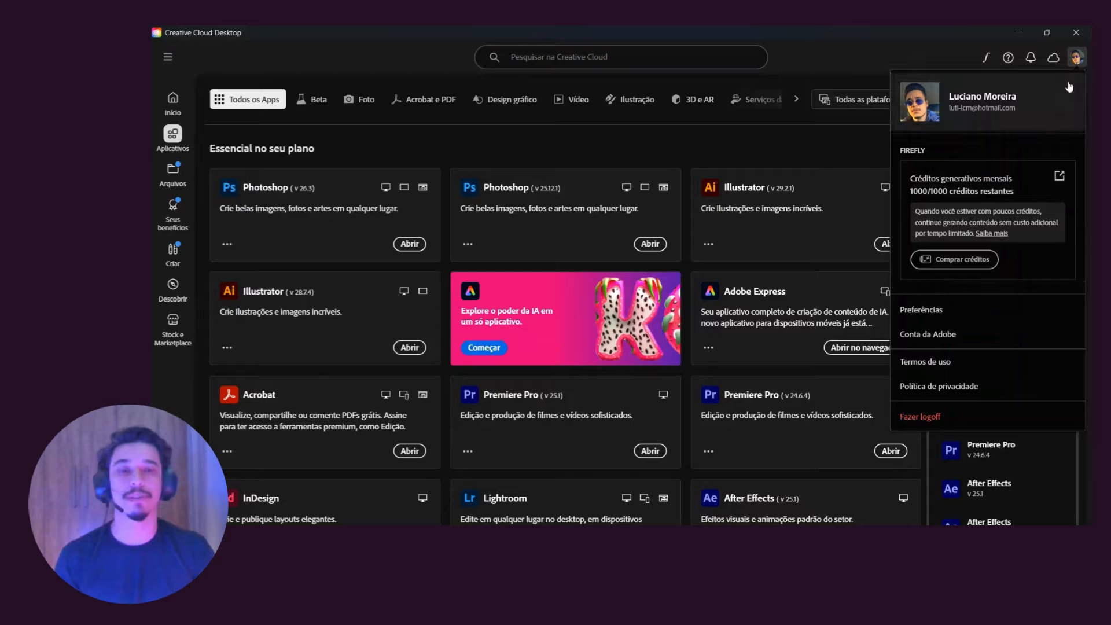
click(1077, 64)
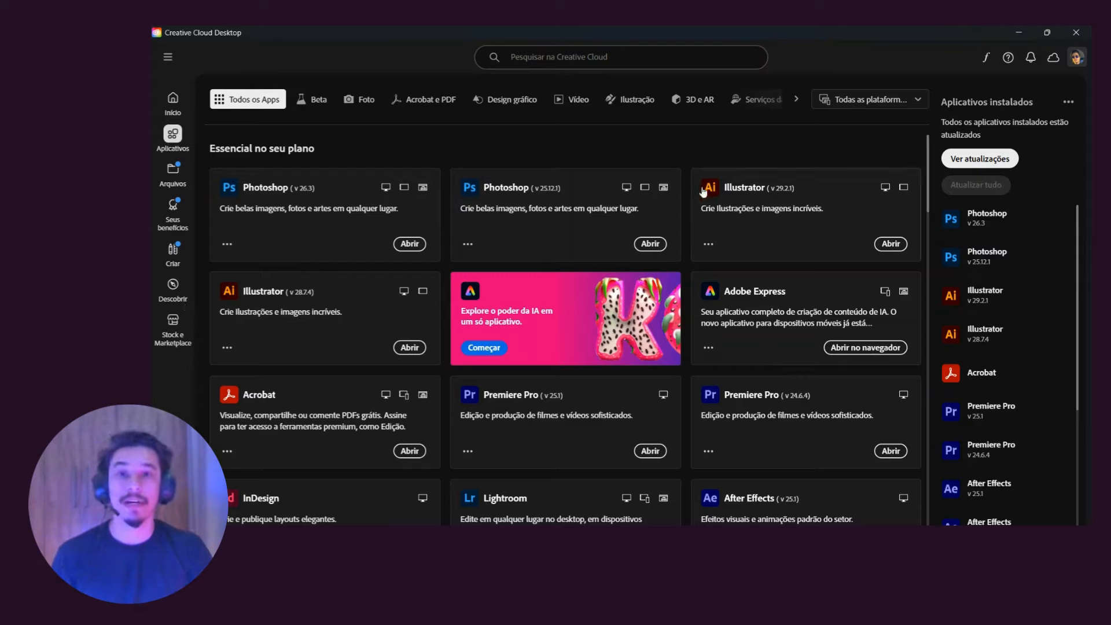
Step: Search Creative Cloud for "adobe xd", look through all results, and filter them to Aplicativos
click(590, 58)
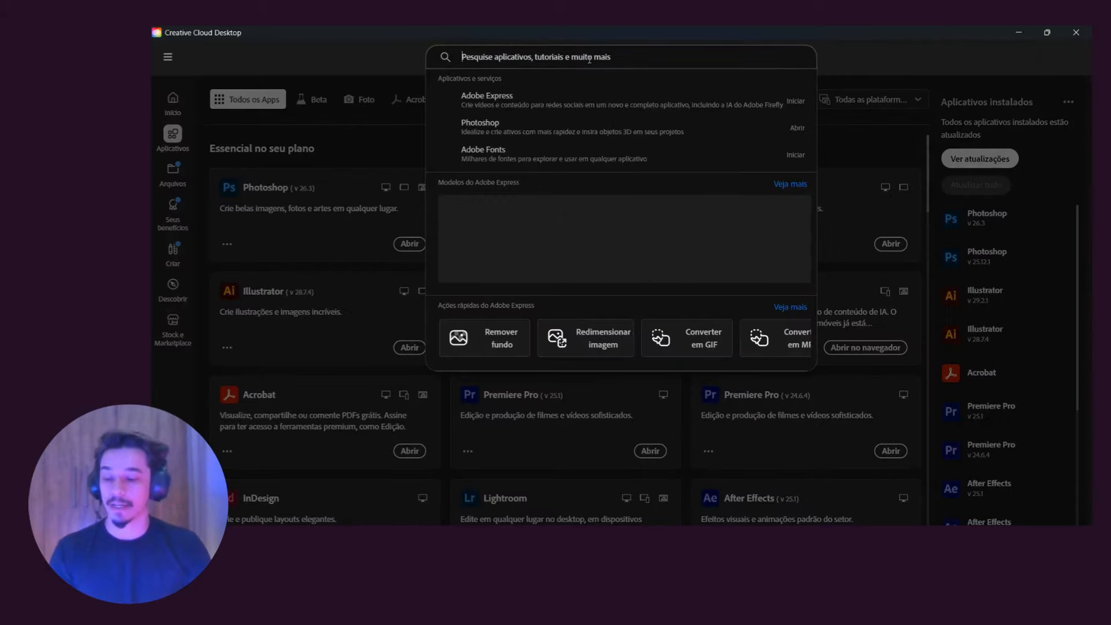
text(adobe xd)
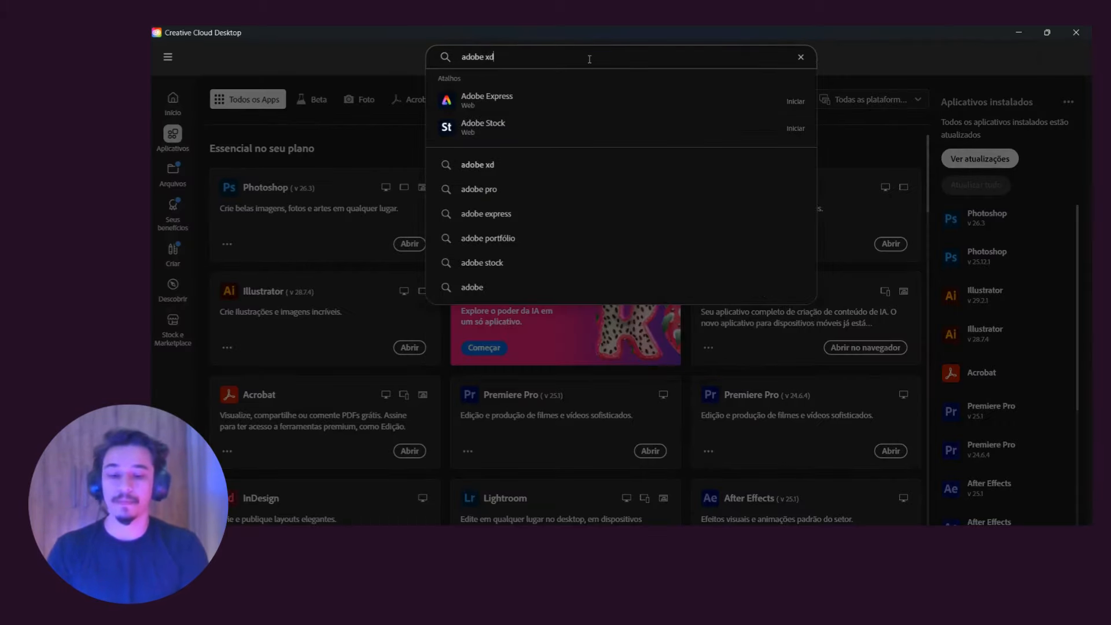
key(Return)
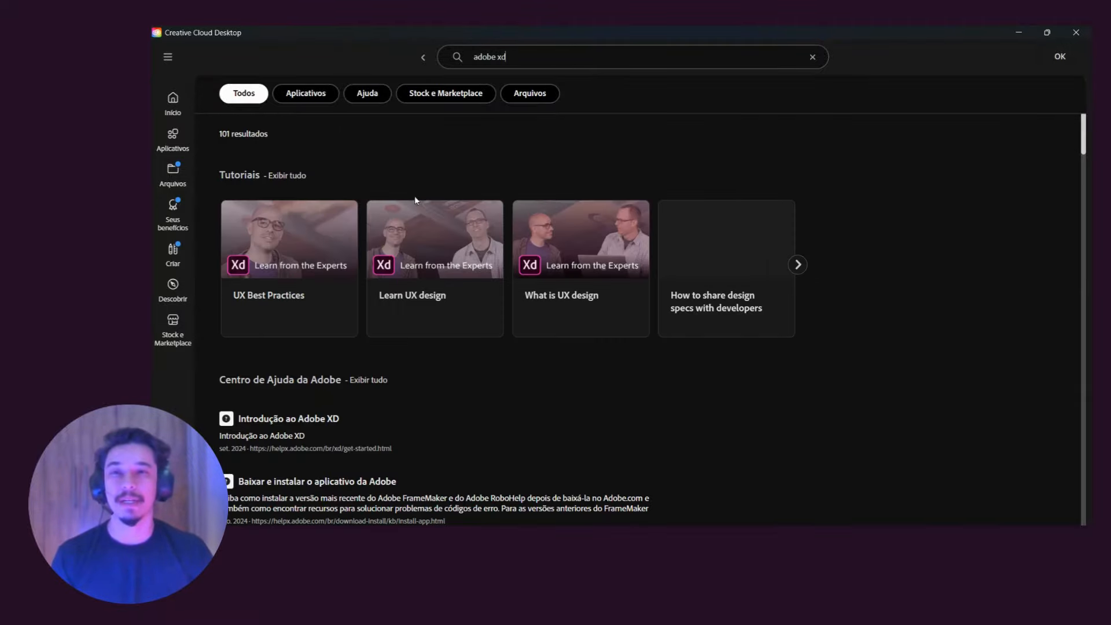
scroll(455, 401, down, 1)
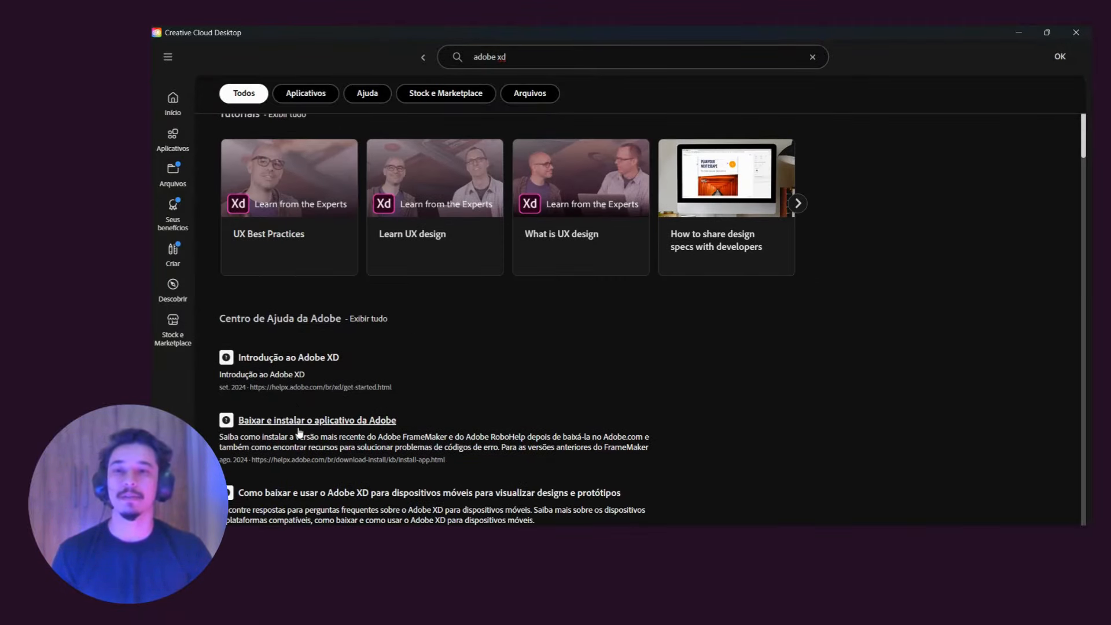
scroll(355, 419, down, 4)
scroll(342, 405, down, 4)
scroll(340, 418, up, 6)
scroll(292, 119, up, 3)
click(304, 97)
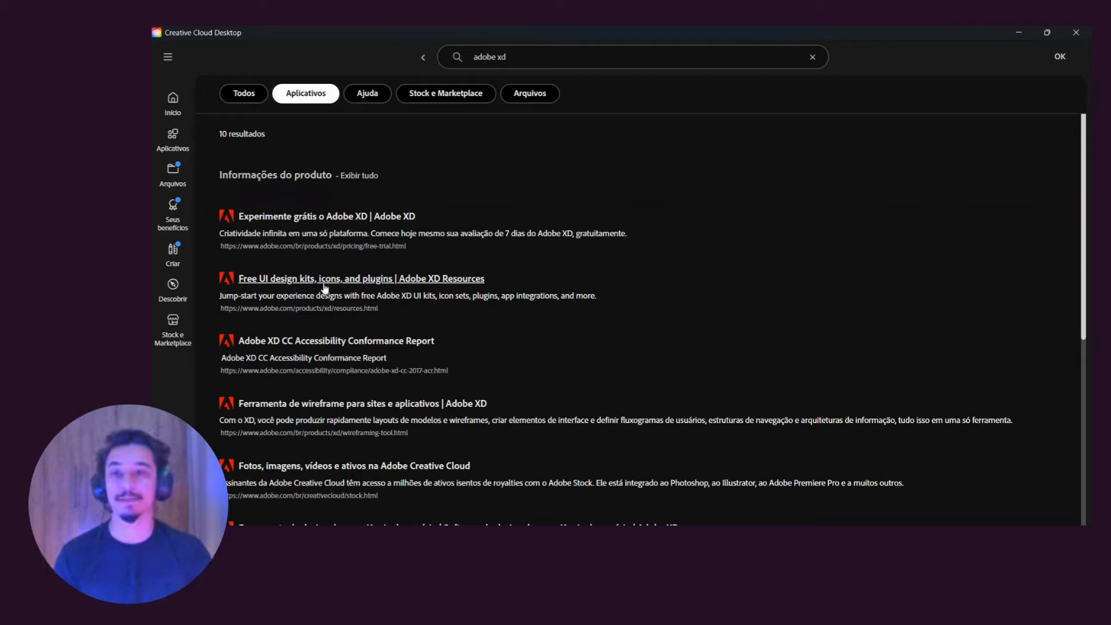
Step: Find XD in the full list of Creative Cloud apps, launch it, and create a new file with a Web 1920 artboard
click(181, 139)
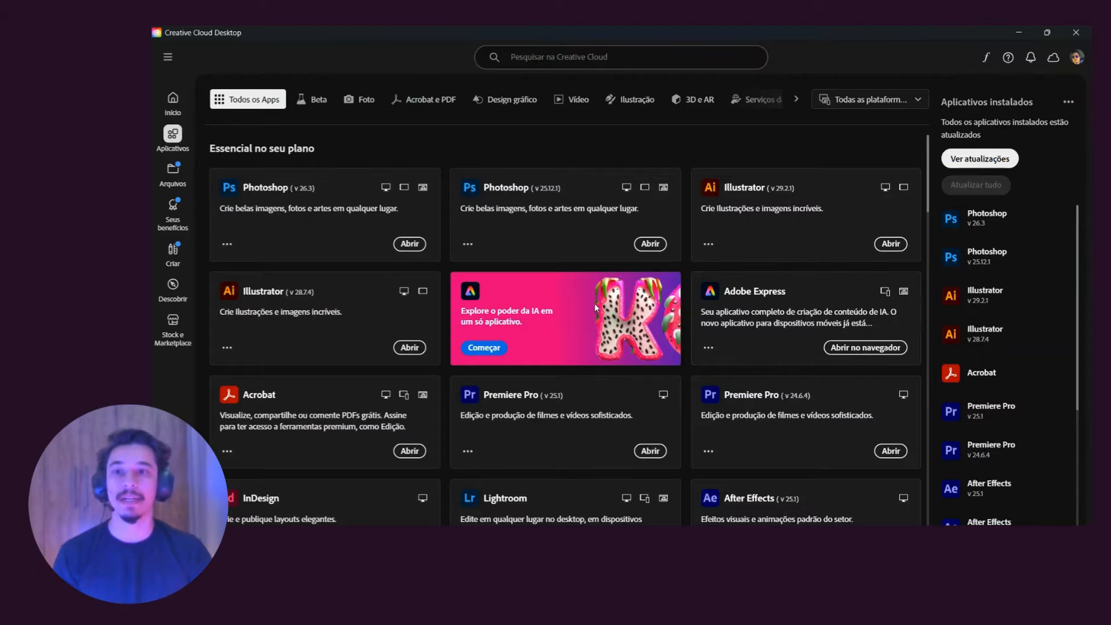
scroll(608, 298, down, 10)
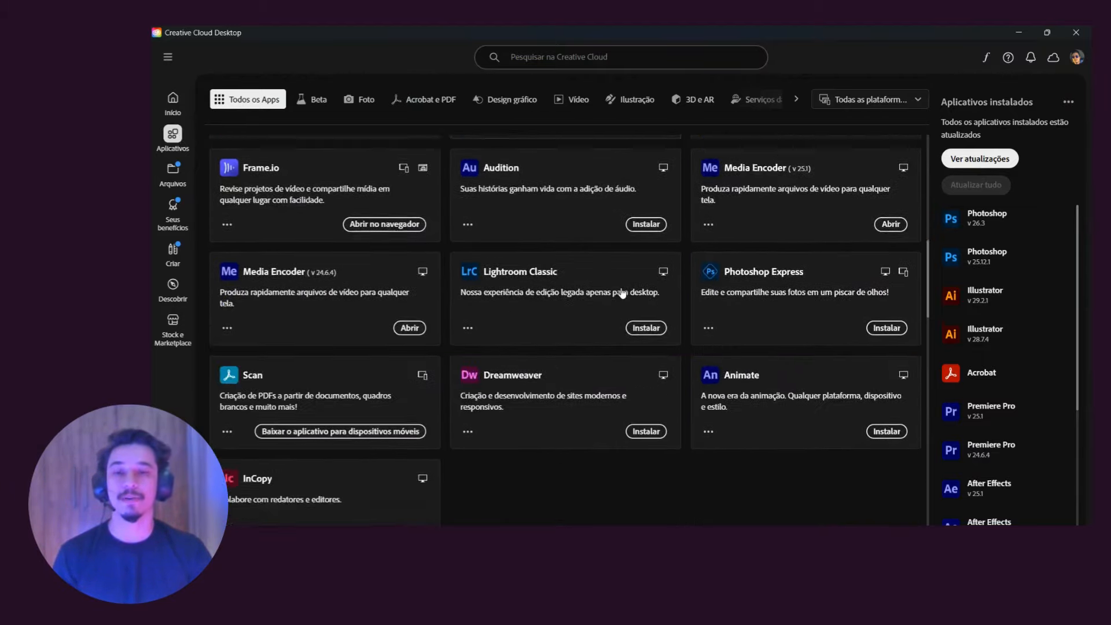
scroll(622, 293, down, 7)
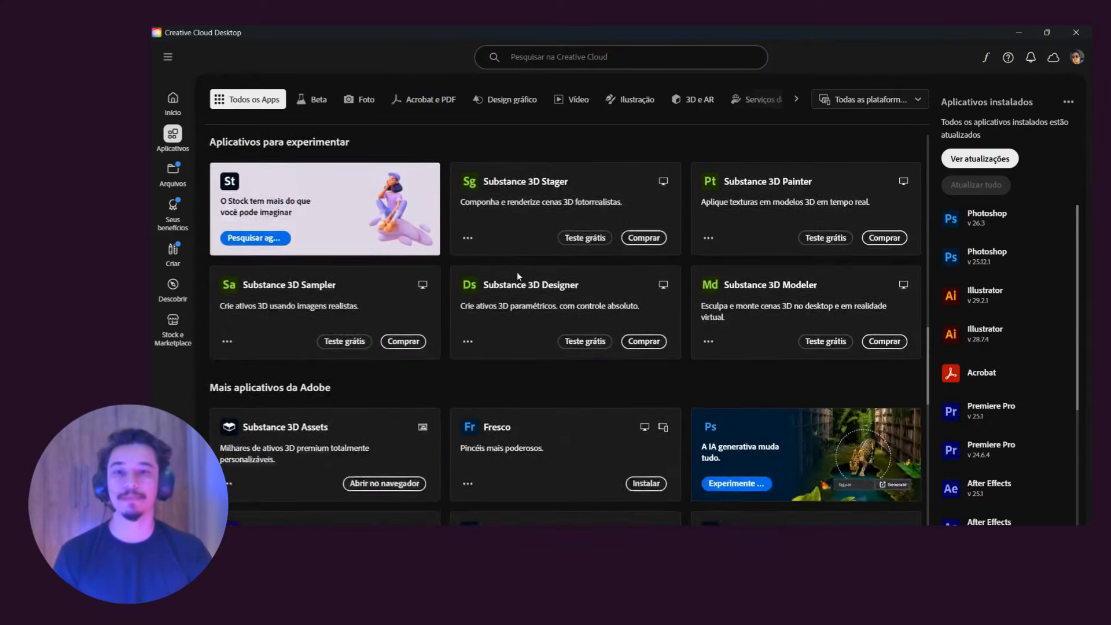
scroll(518, 276, down, 7)
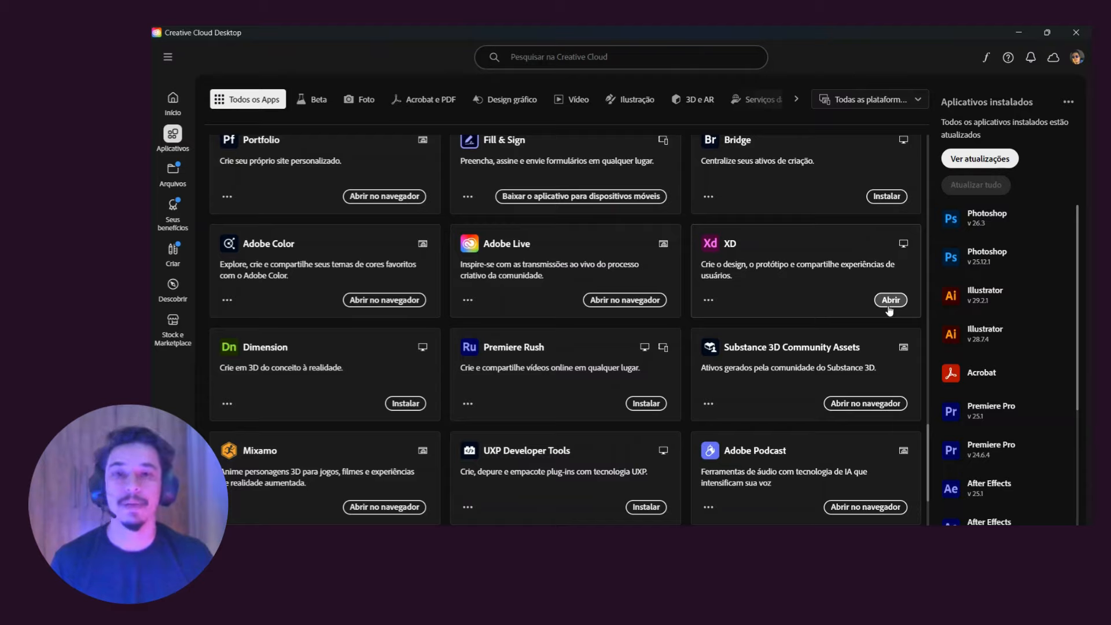
click(889, 309)
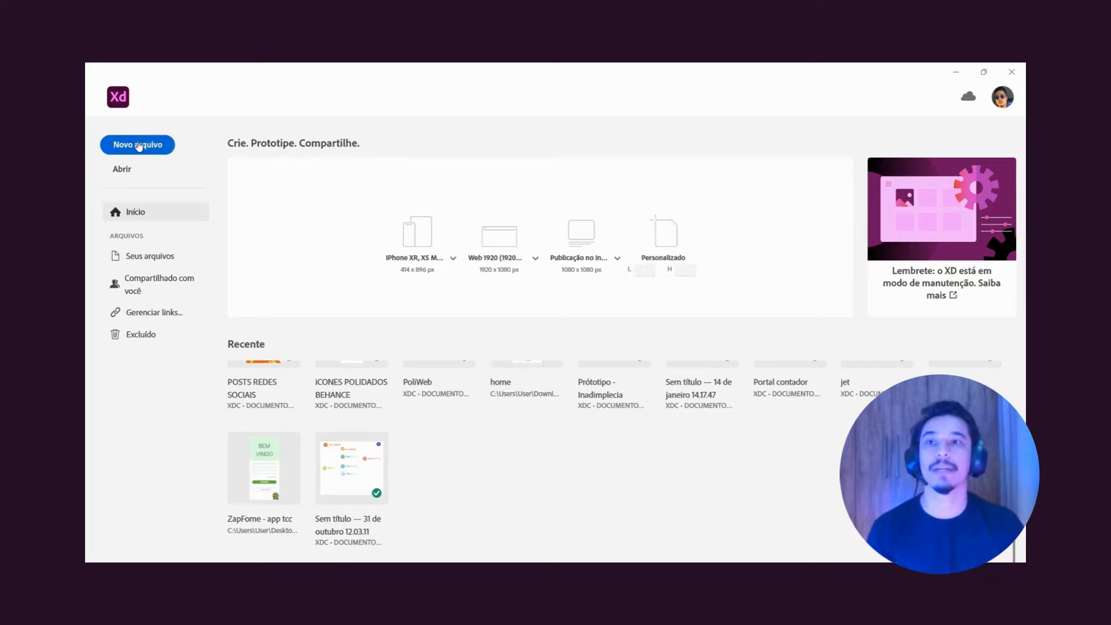
click(138, 145)
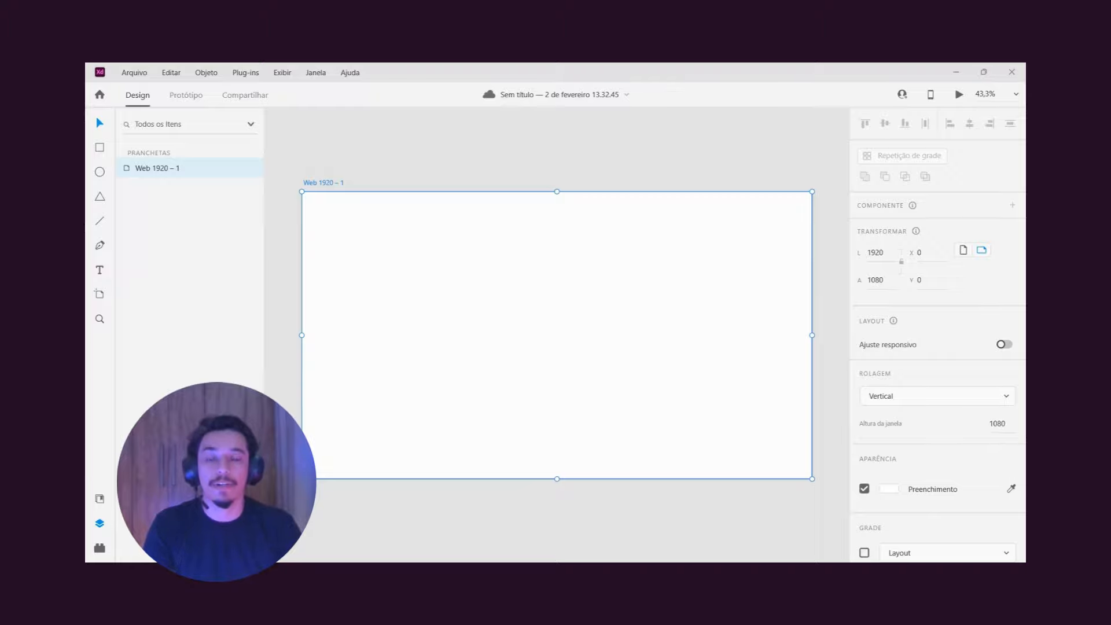
Step: Draw a rectangle about 416 by 346 px in the artboard's upper-left area and try rounding its corners
click(100, 148)
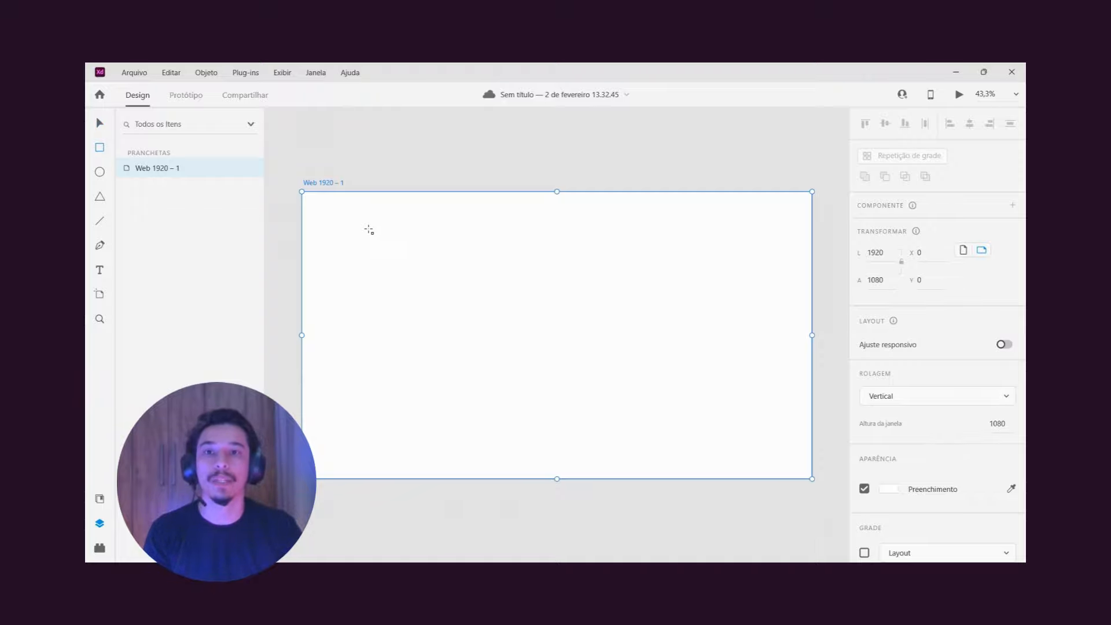
drag(369, 229, 480, 322)
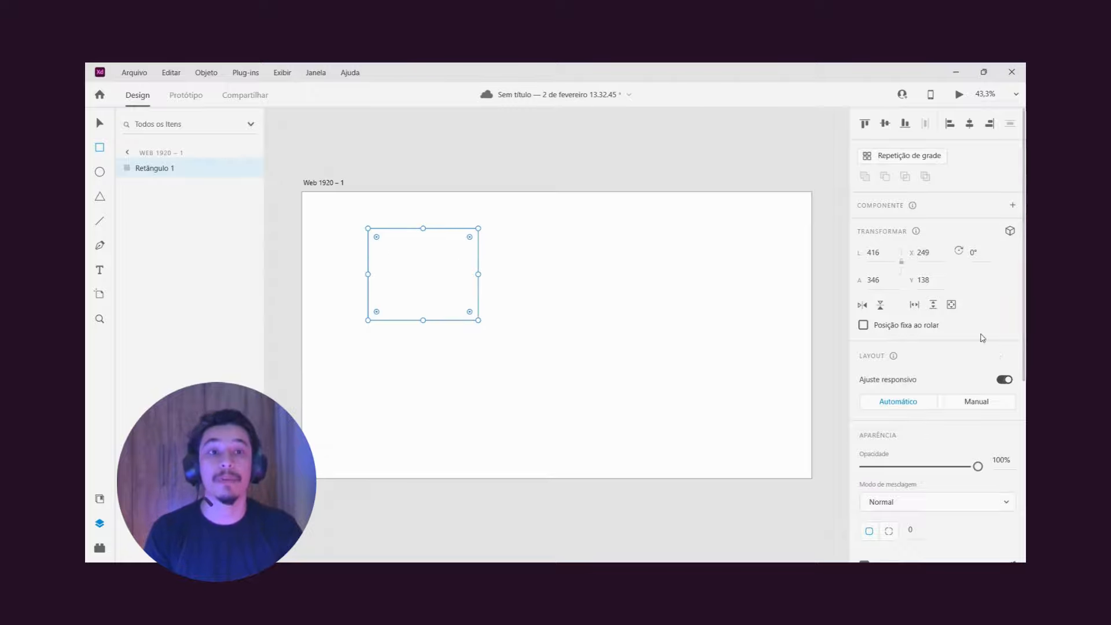
scroll(938, 353, down, 5)
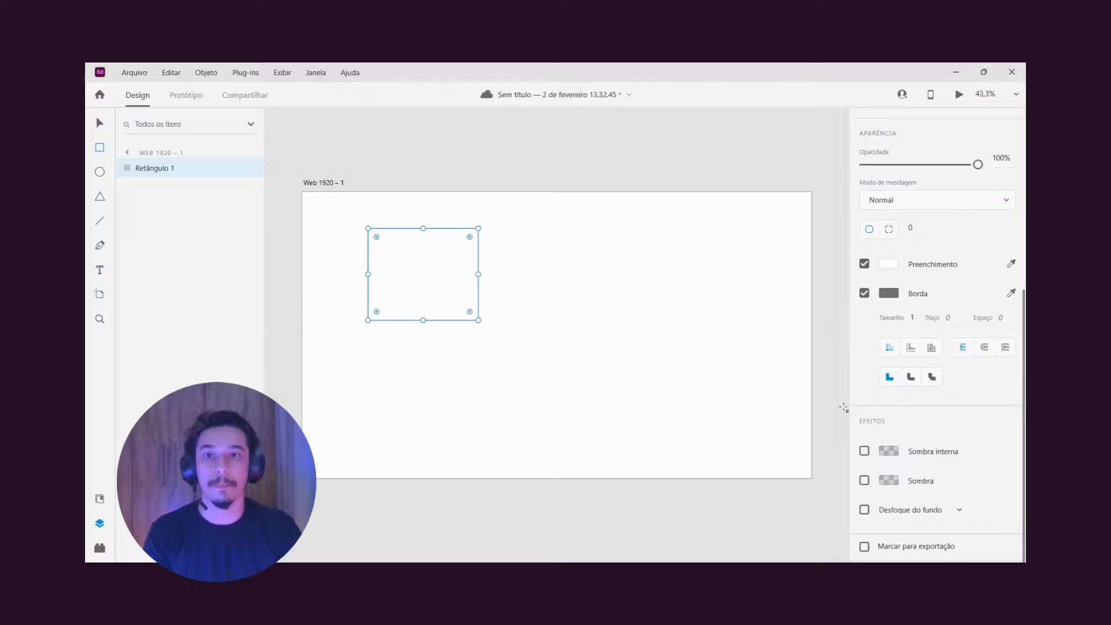
drag(470, 238, 507, 225)
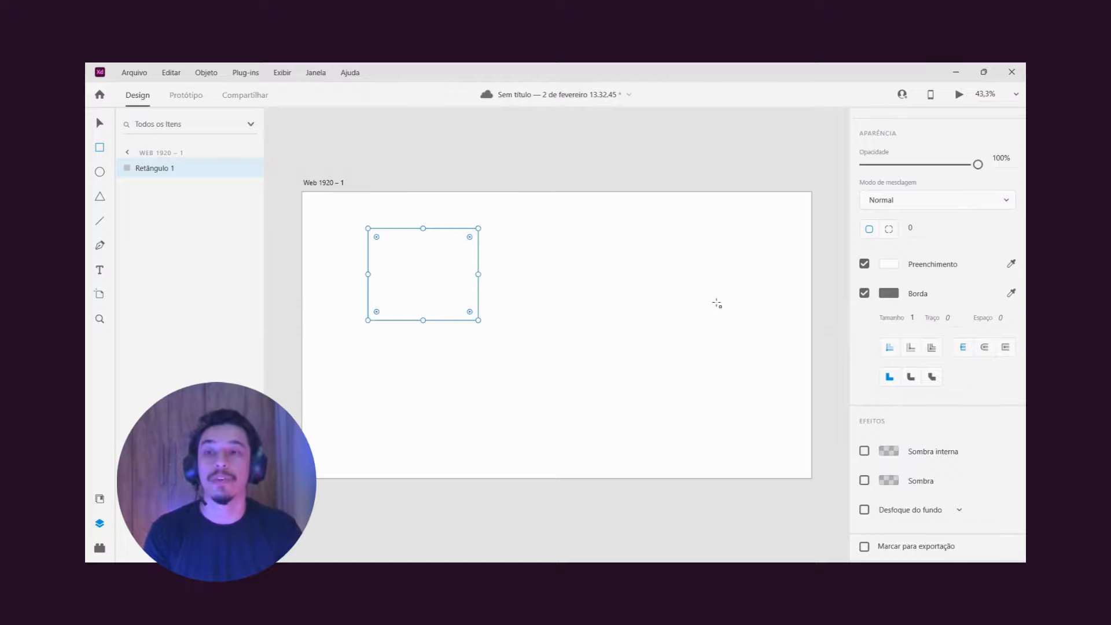
Step: Draw a tall ellipse beside the rectangle and a perfect circle further right on the artboard
click(100, 172)
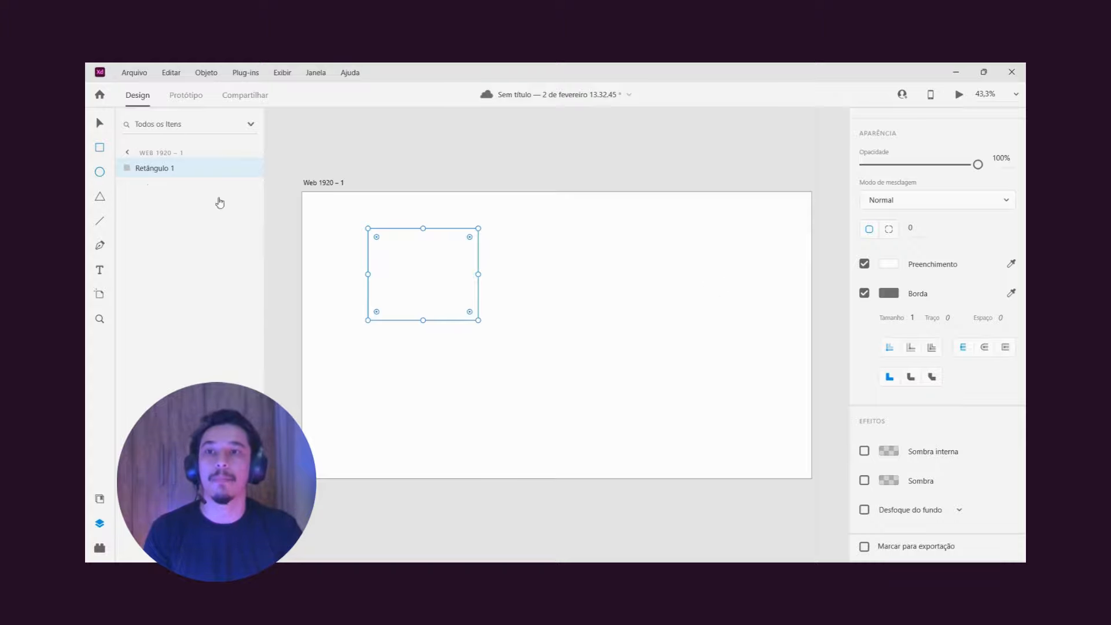
mouse_move(576, 256)
mouse_down()
mouse_move(459, 355)
mouse_move(494, 367)
mouse_move(486, 372)
mouse_up()
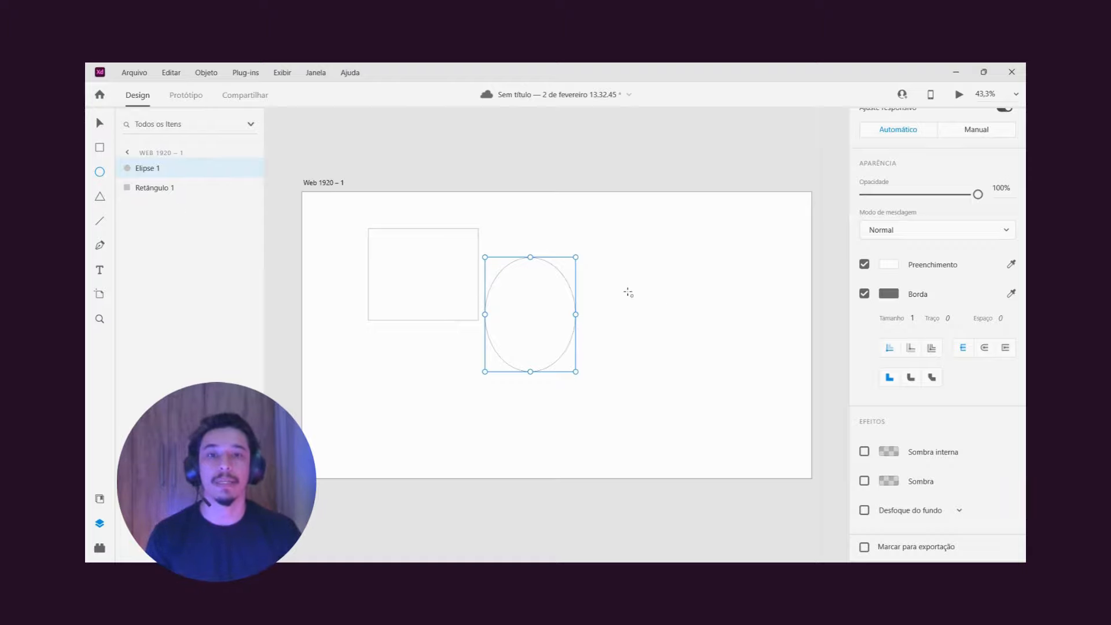
mouse_move(615, 270)
mouse_down()
mouse_move(734, 421)
mouse_move(650, 303)
mouse_move(737, 449)
mouse_move(652, 307)
mouse_move(705, 398)
mouse_up()
key(shift)
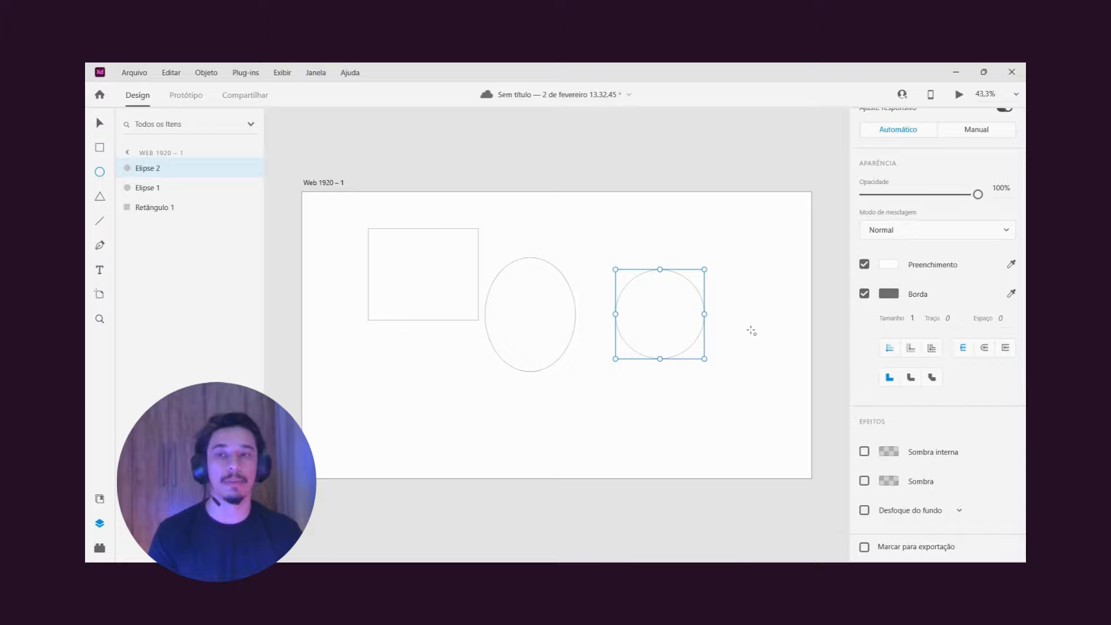
Step: Draw a triangle overlapping the ellipse's lower part, plus two horizontal lines: one crossing the shapes and one above the ellipse
click(100, 196)
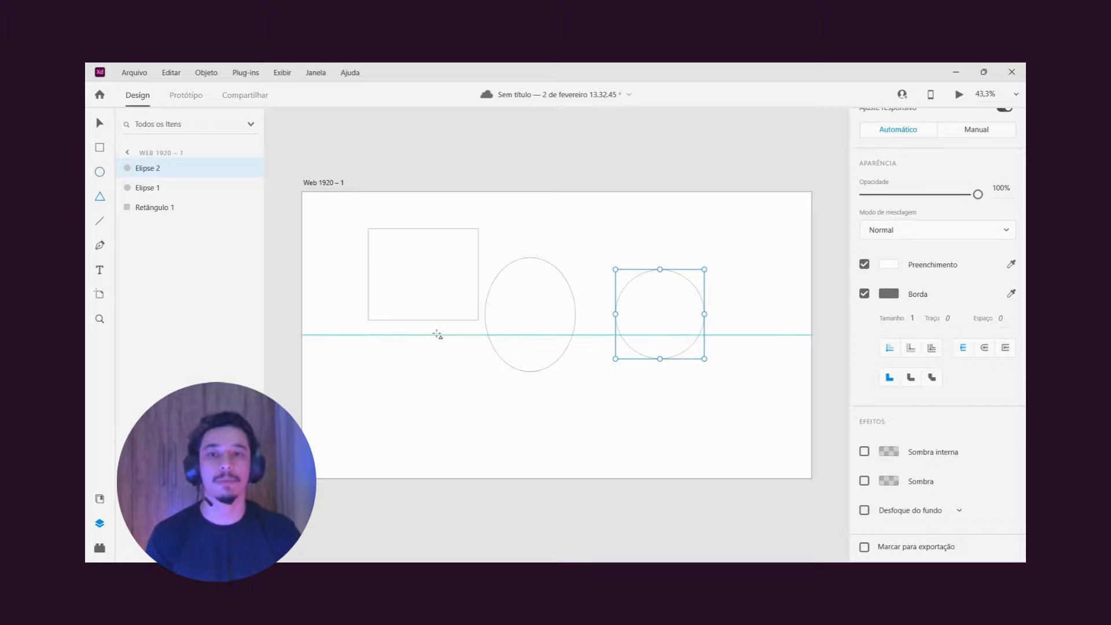
mouse_move(437, 334)
mouse_down()
mouse_move(485, 389)
mouse_move(485, 366)
mouse_move(479, 384)
mouse_move(484, 370)
mouse_move(454, 356)
mouse_move(641, 481)
mouse_move(566, 395)
mouse_move(621, 443)
mouse_up()
click(100, 220)
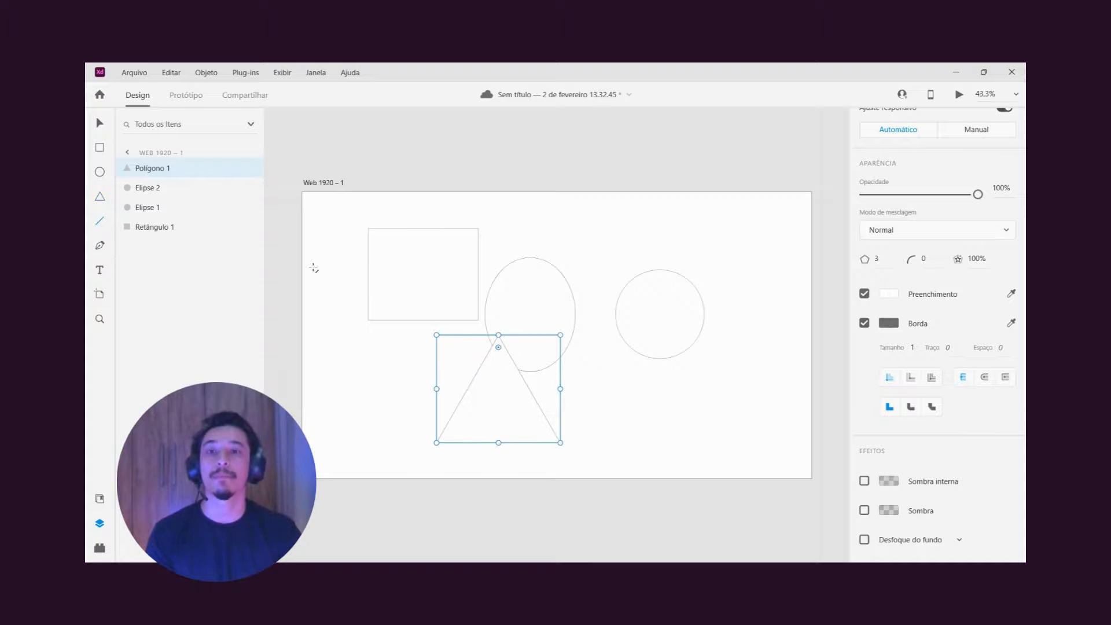
drag(466, 301, 682, 300)
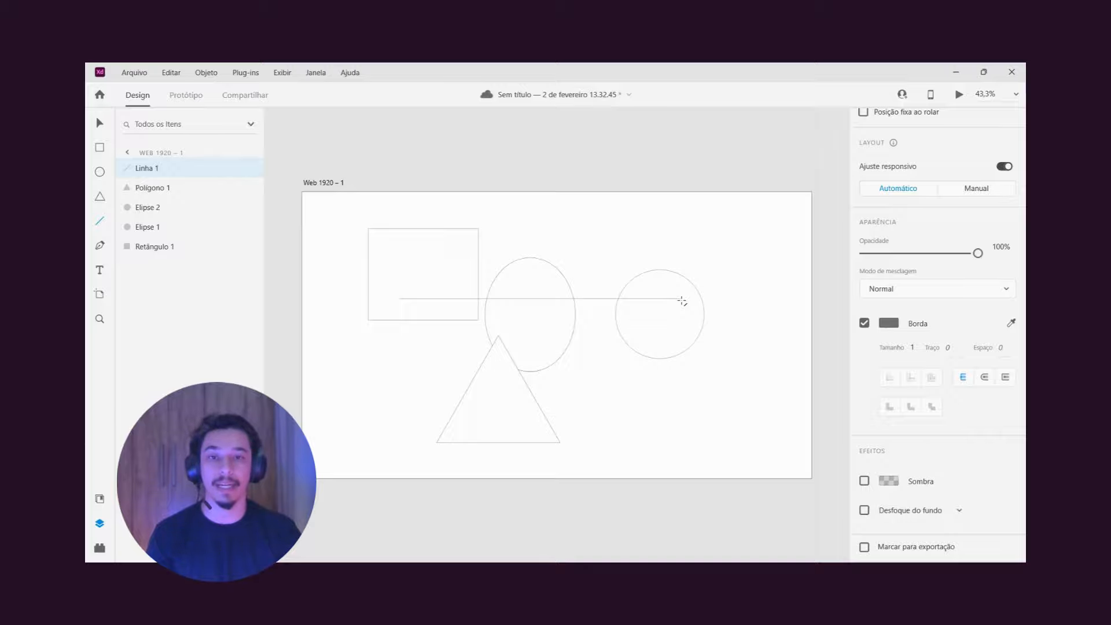
drag(482, 231, 654, 230)
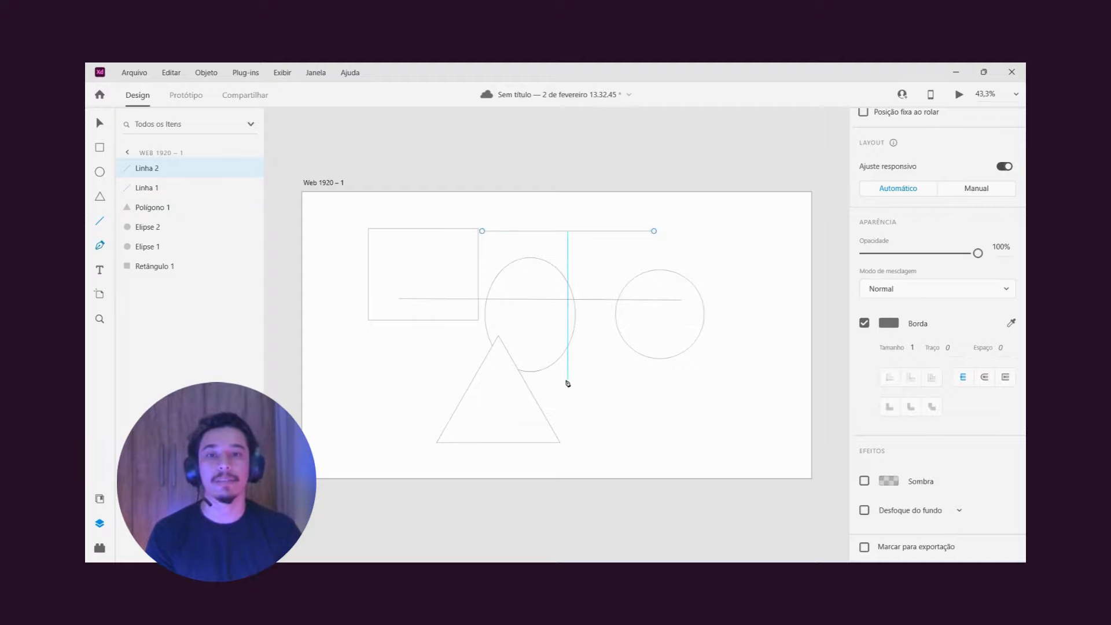
Step: Draw an open Pen path with curved segments around the circle and straight segments over to below the rectangle
click(557, 363)
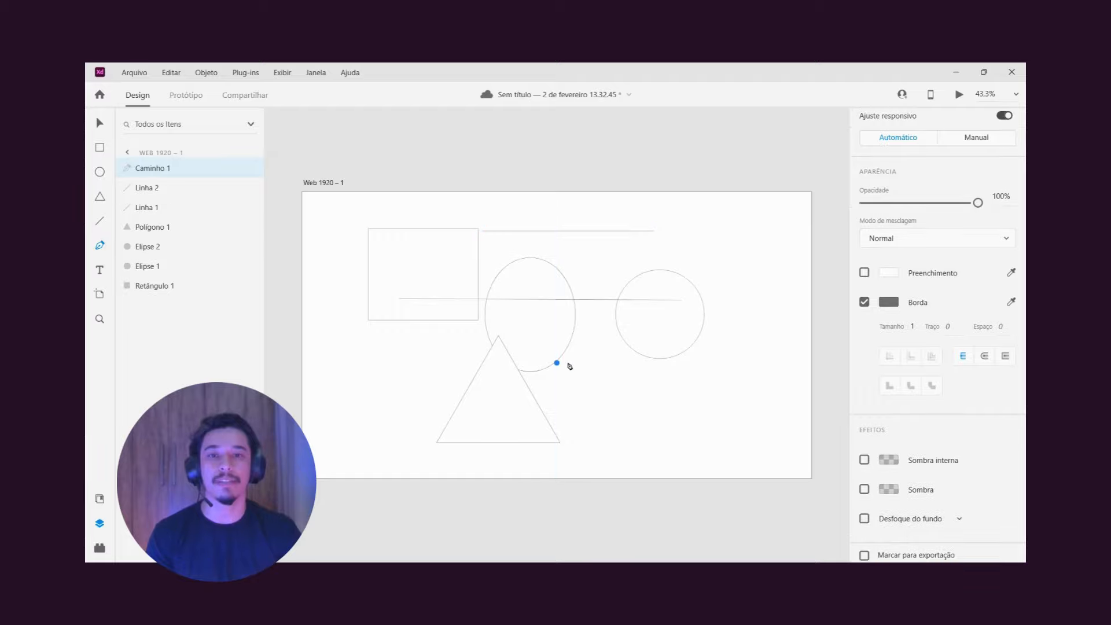
drag(618, 363, 647, 407)
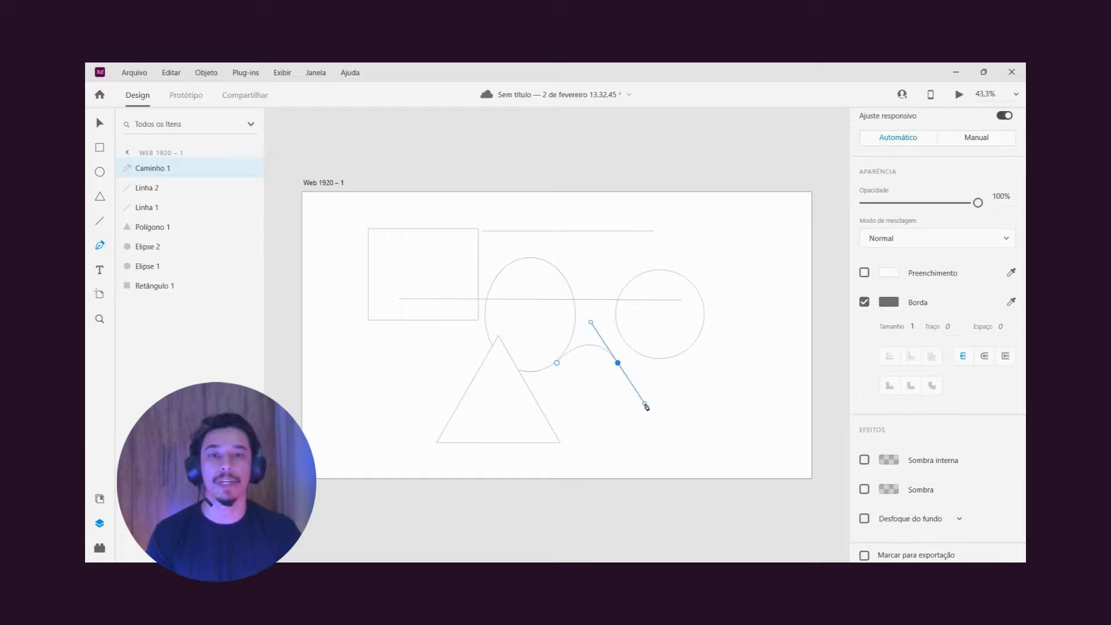
click(702, 342)
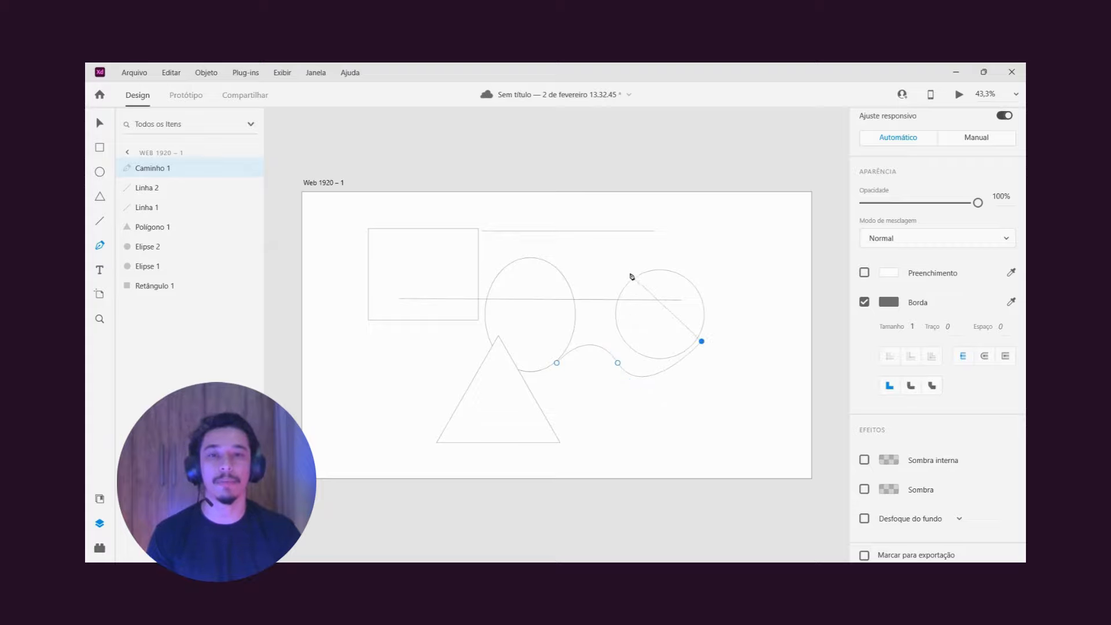
drag(638, 262, 545, 272)
click(453, 274)
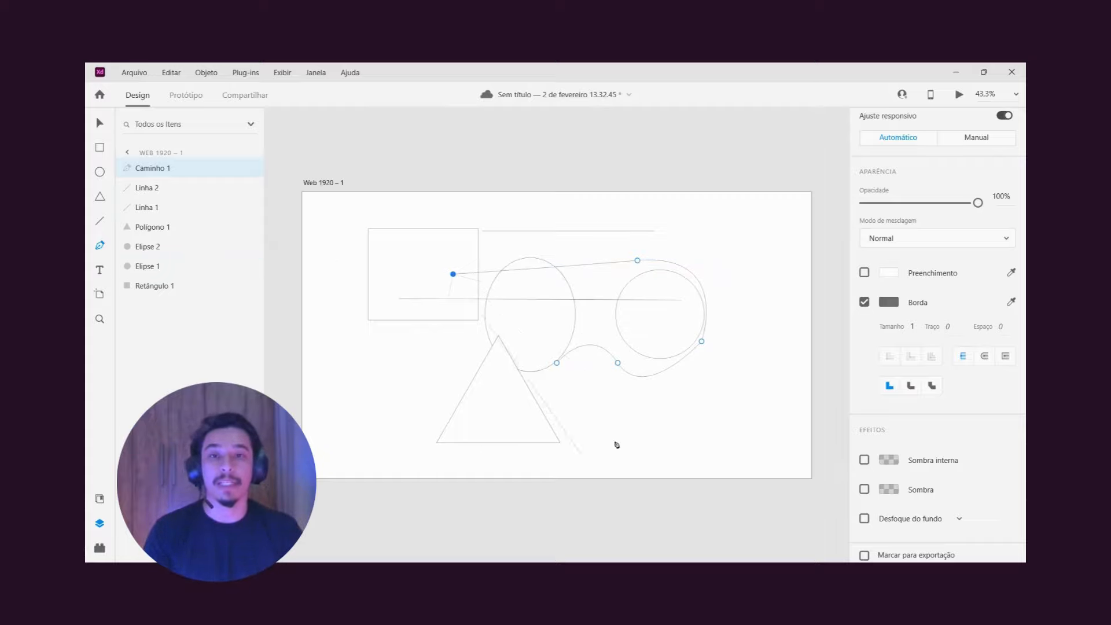
click(389, 353)
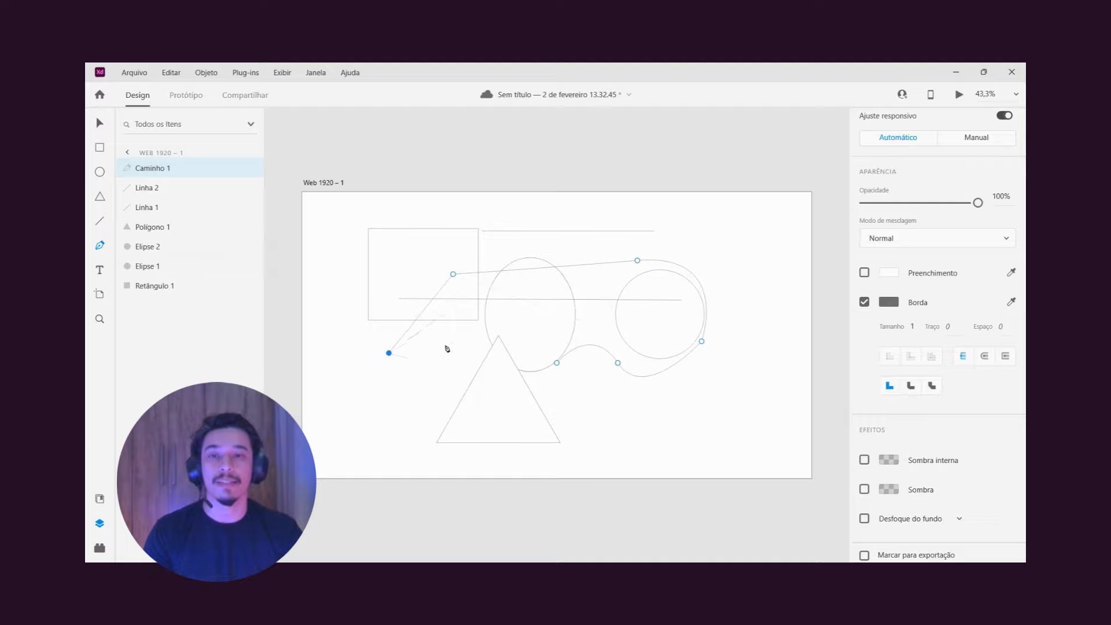
key(Escape)
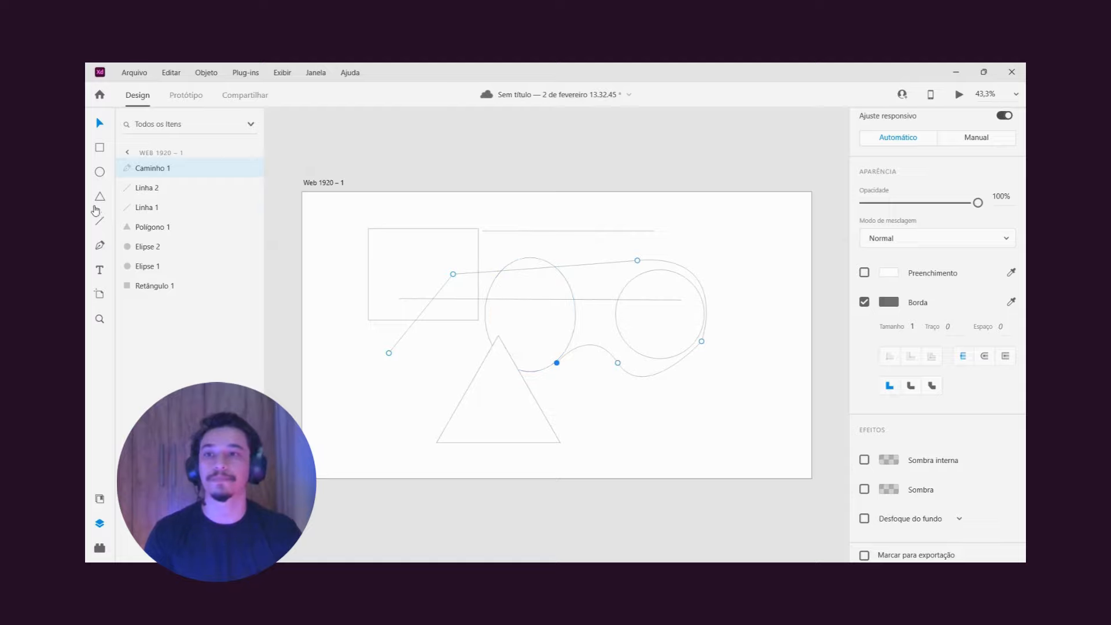
Step: Add the text "sfdfseesf" above the tall ellipse and enlarge it to font size 158
click(100, 270)
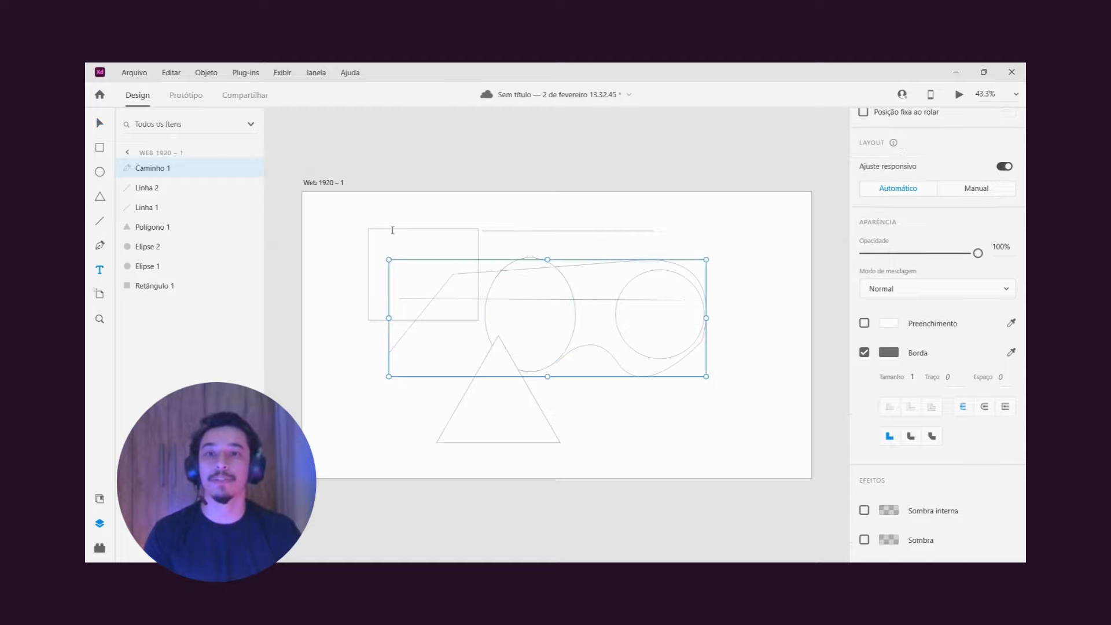
click(518, 223)
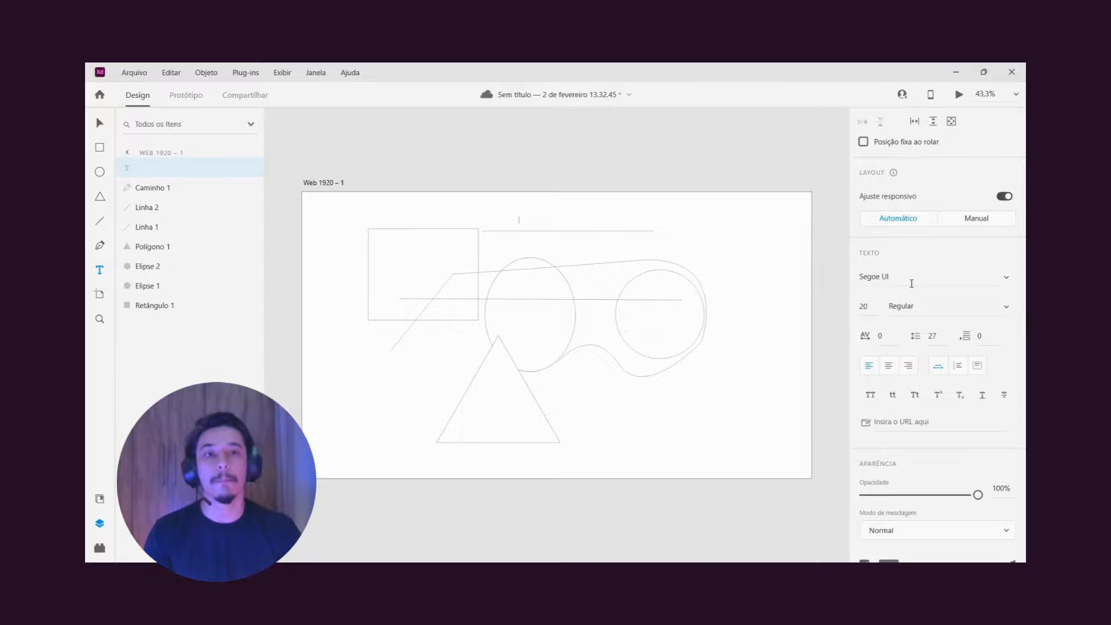
click(853, 311)
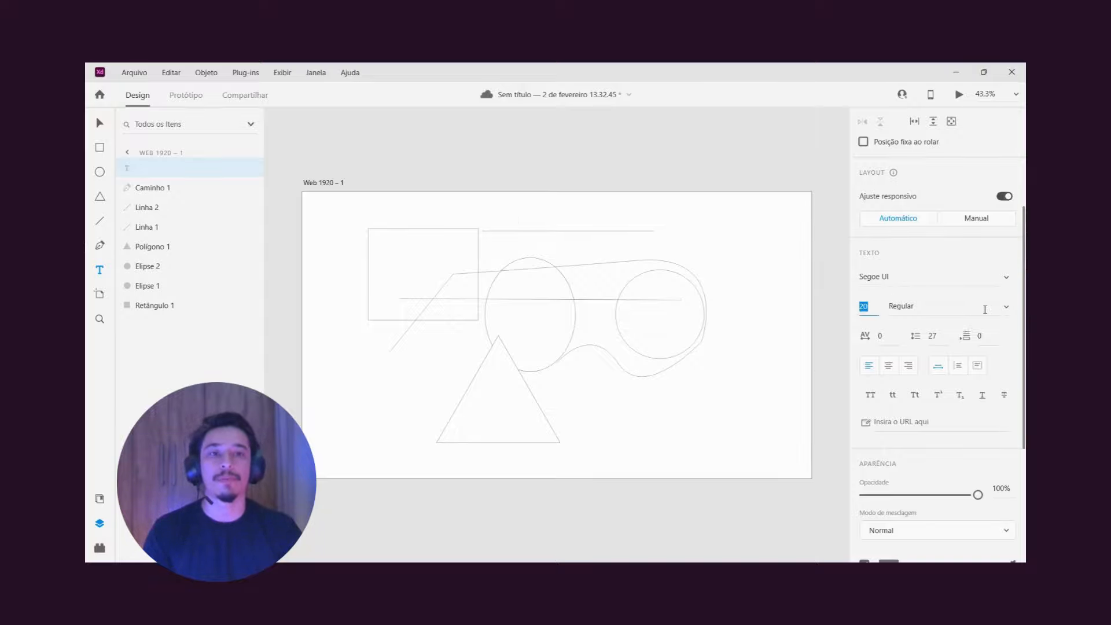
click(1007, 312)
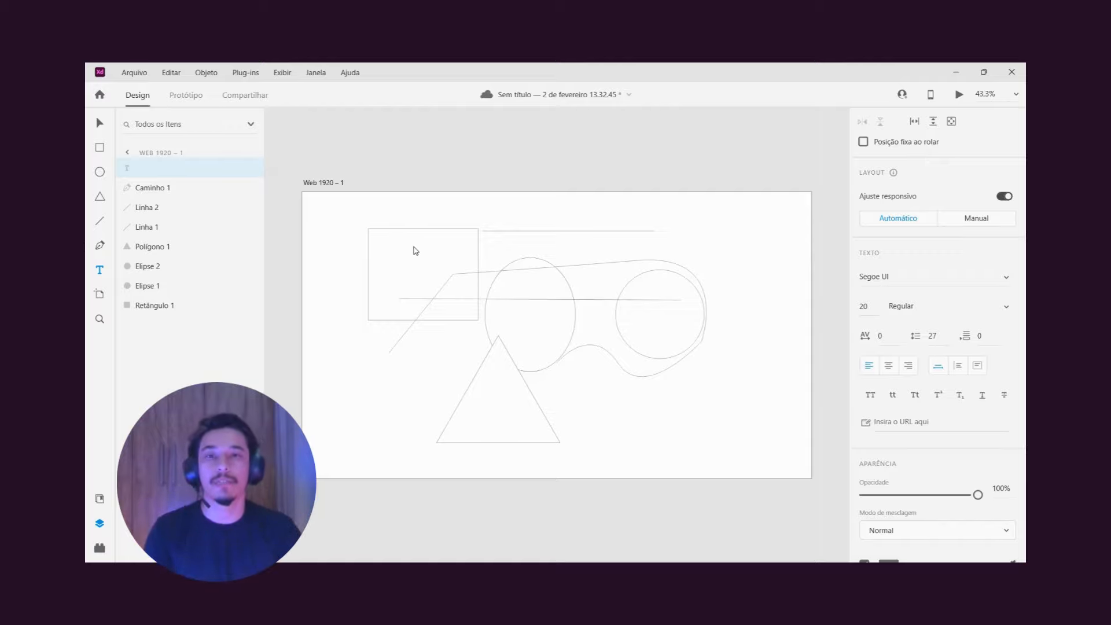
key(Escape)
click(526, 215)
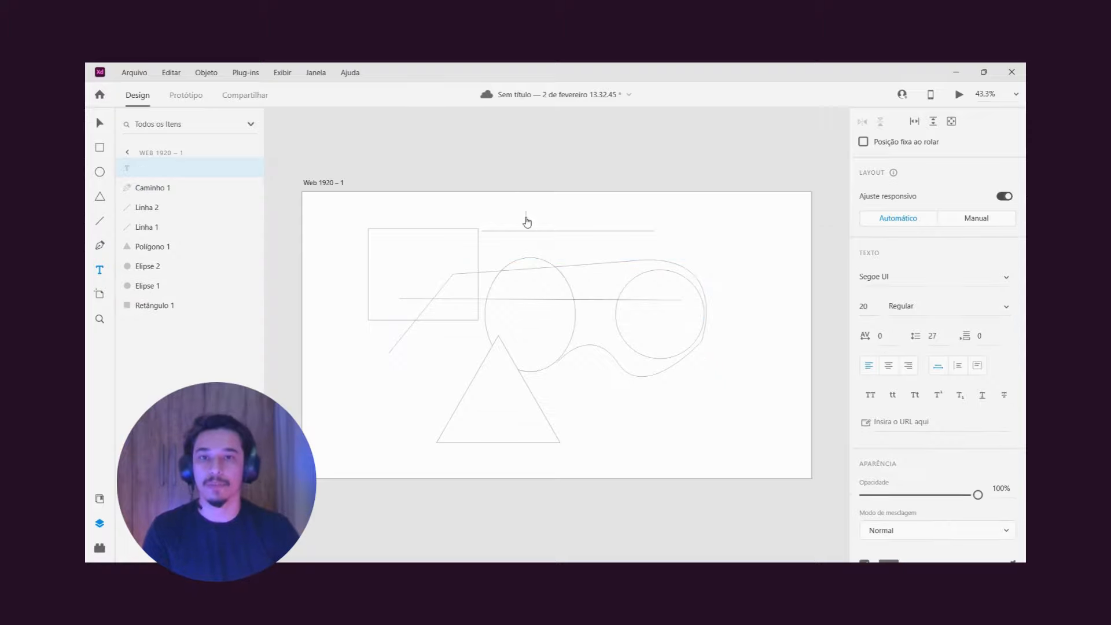
text(sfdfseesf)
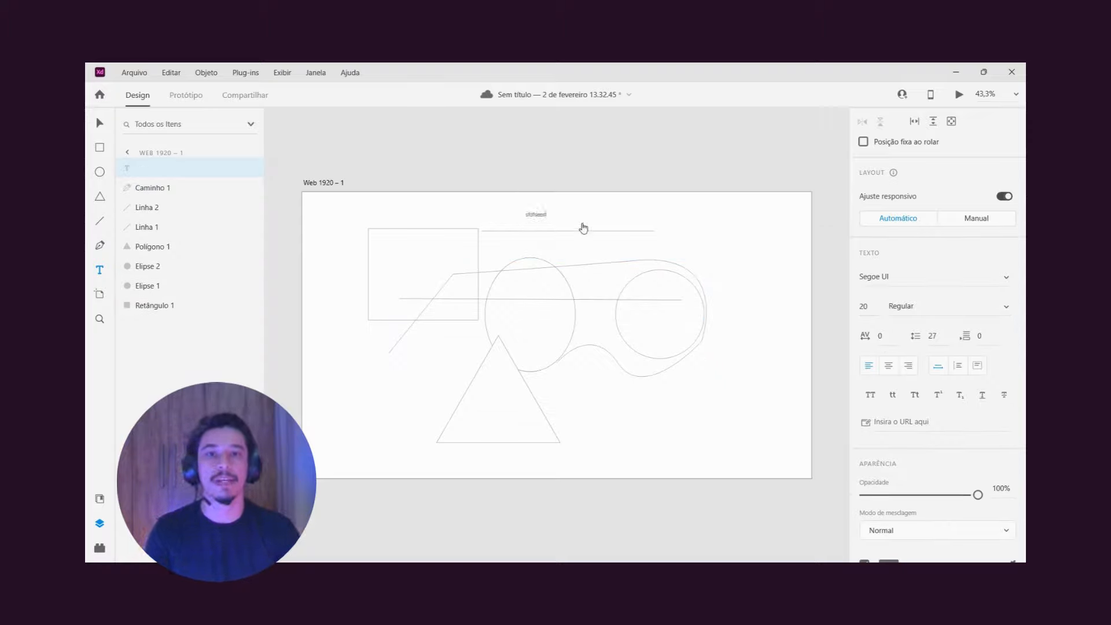
key(Escape)
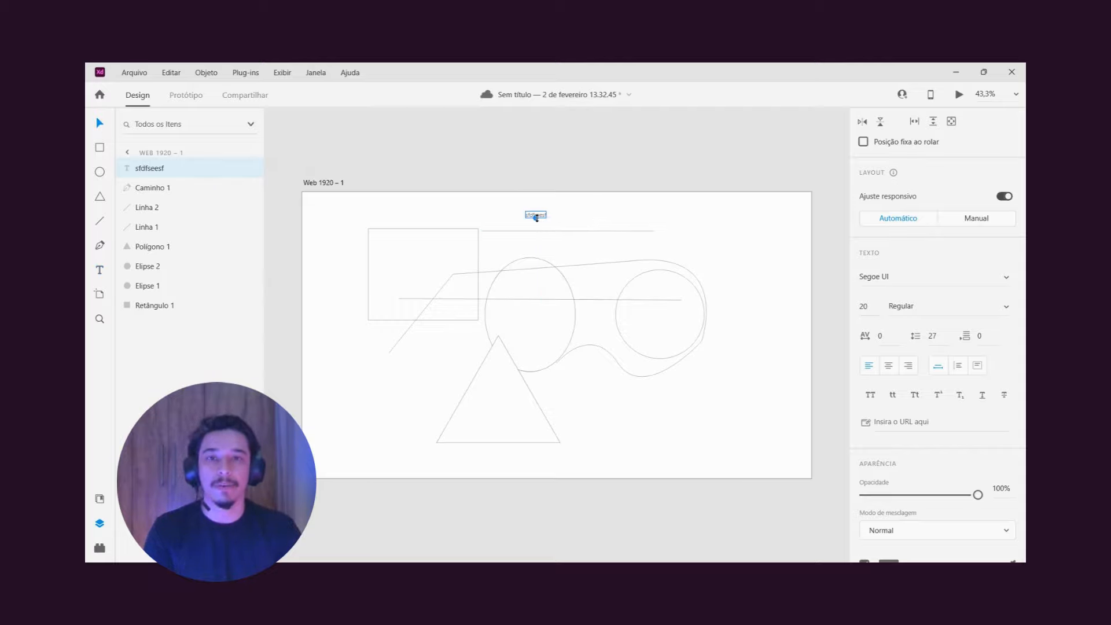
drag(536, 217, 547, 265)
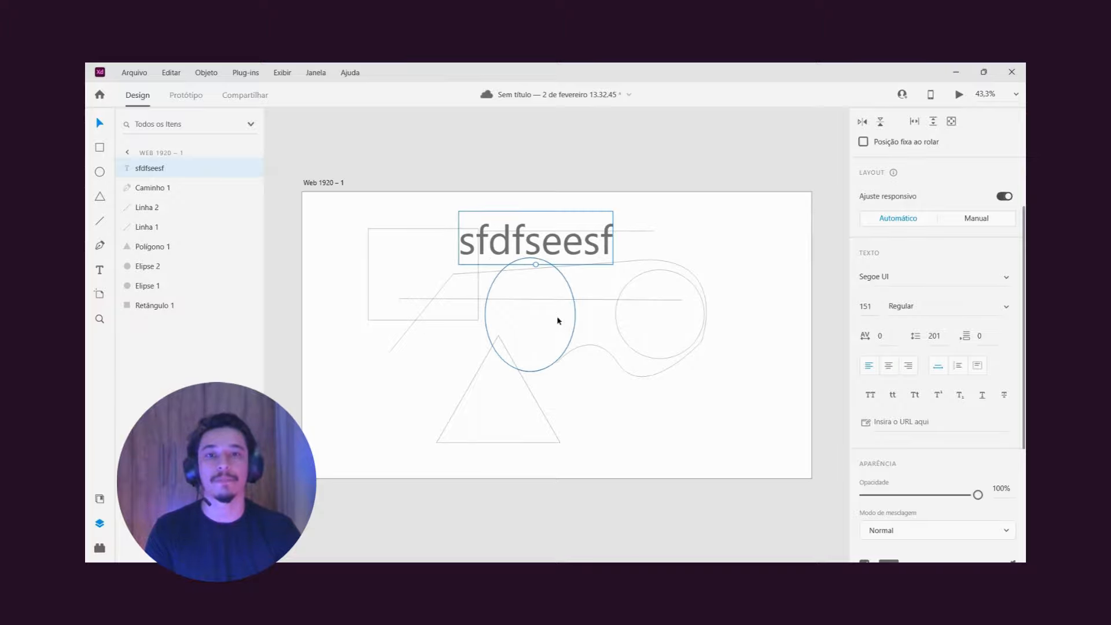
mouse_move(536, 265)
mouse_down()
mouse_move(541, 355)
mouse_move(537, 267)
mouse_up()
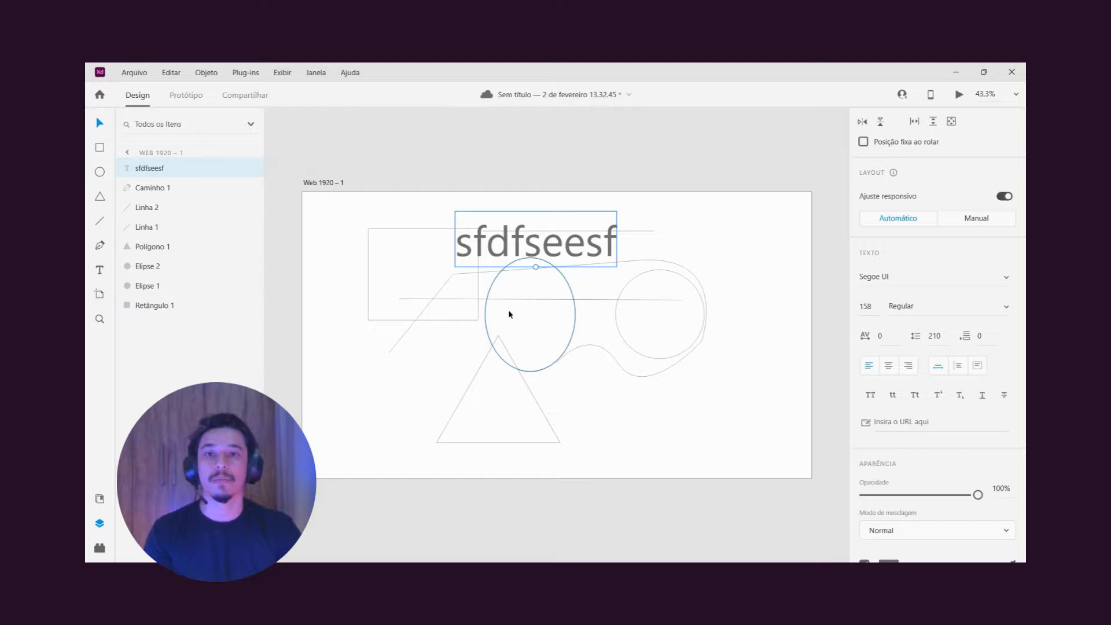
Step: Draw a second, portrait artboard of about 450 by 829 px to the right of the Web 1920 artboard
scroll(510, 315, right, 1)
scroll(510, 315, down, 4)
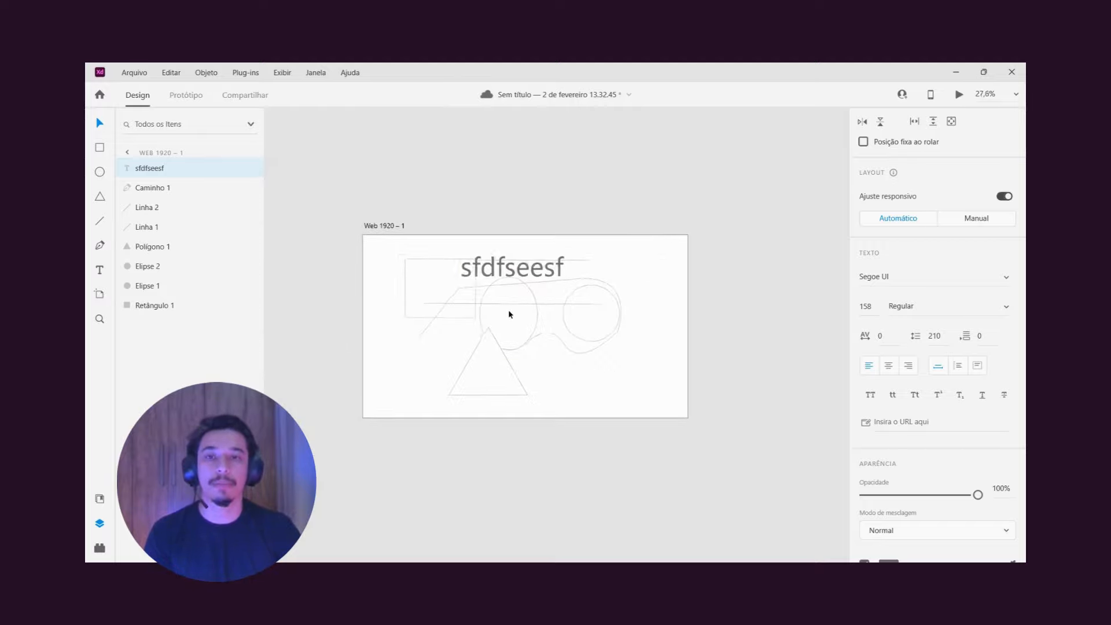
click(100, 297)
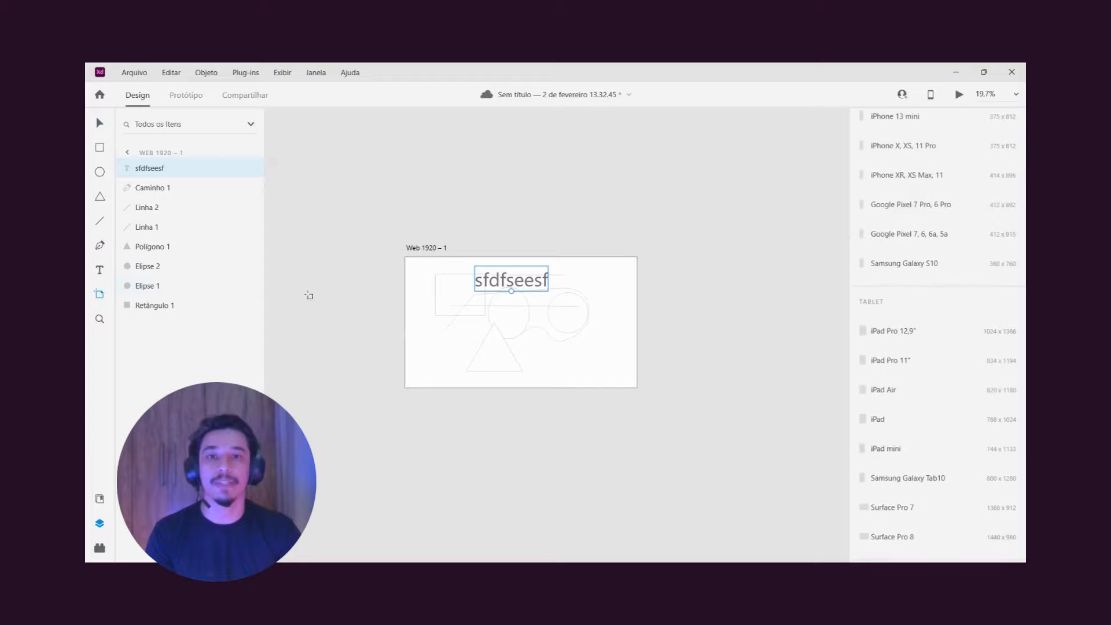
drag(648, 257, 702, 358)
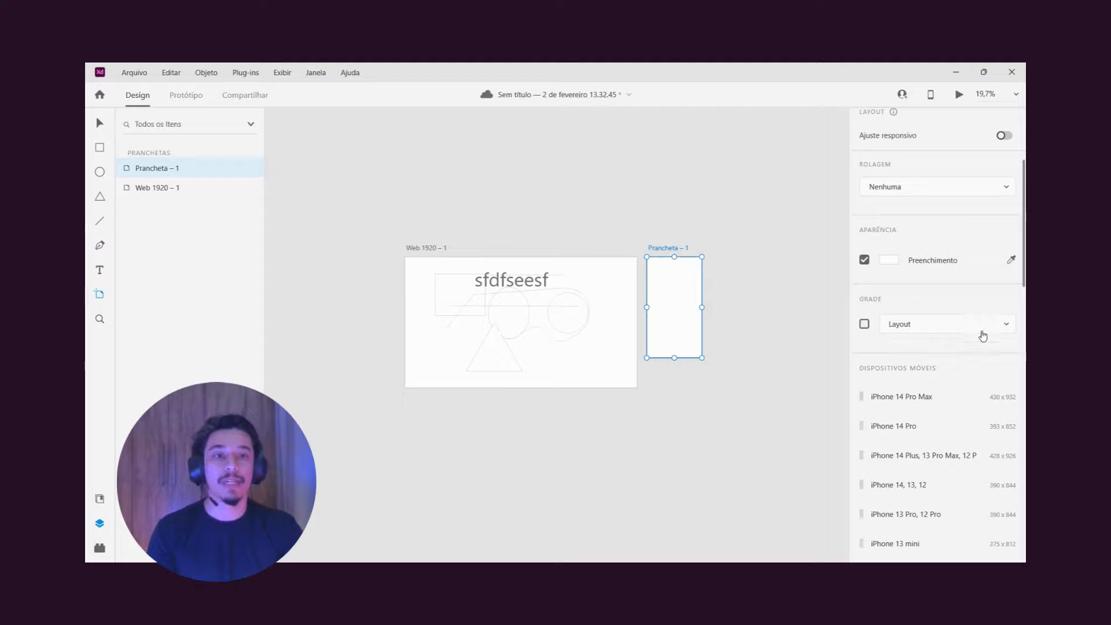
Step: Look through the preset artboard sizes for phones, tablets, web, social media and watches
scroll(950, 397, down, 2)
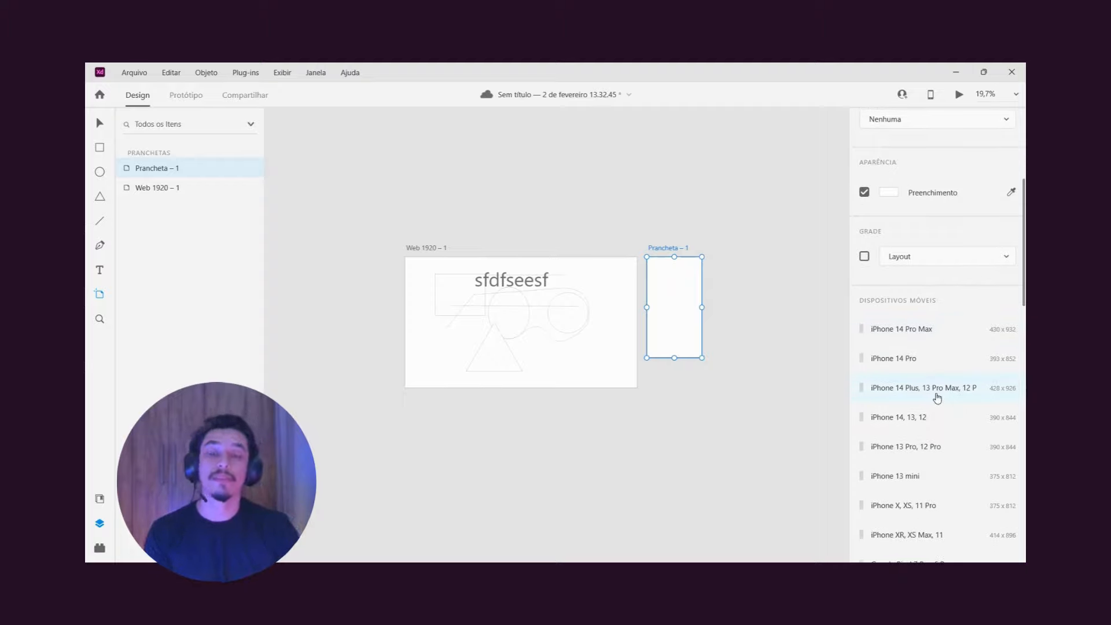
scroll(932, 394, down, 2)
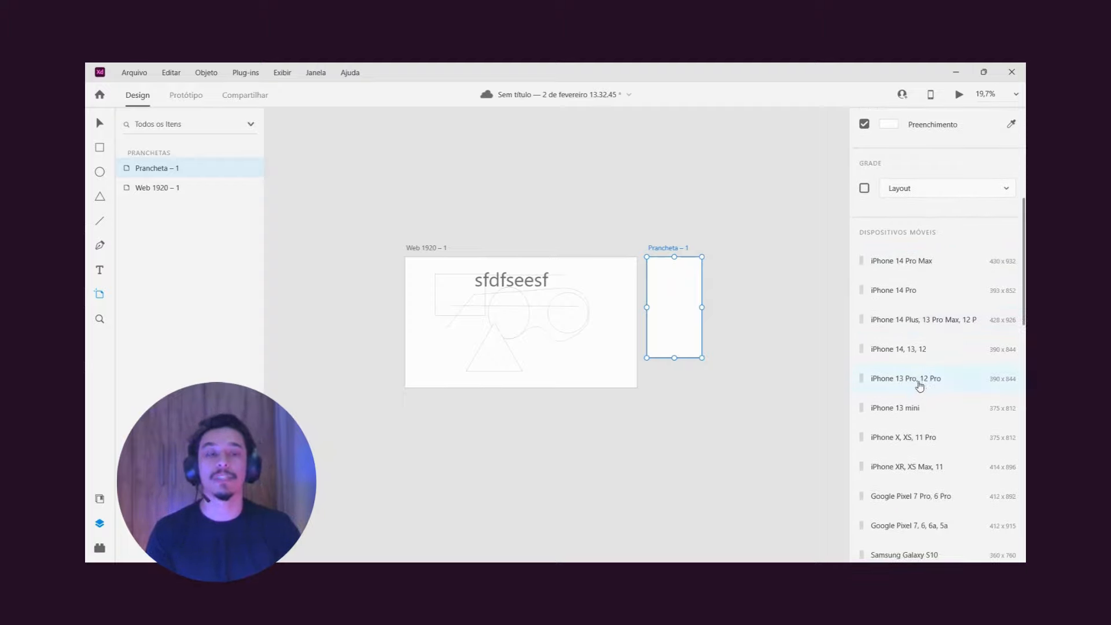
scroll(920, 422, down, 4)
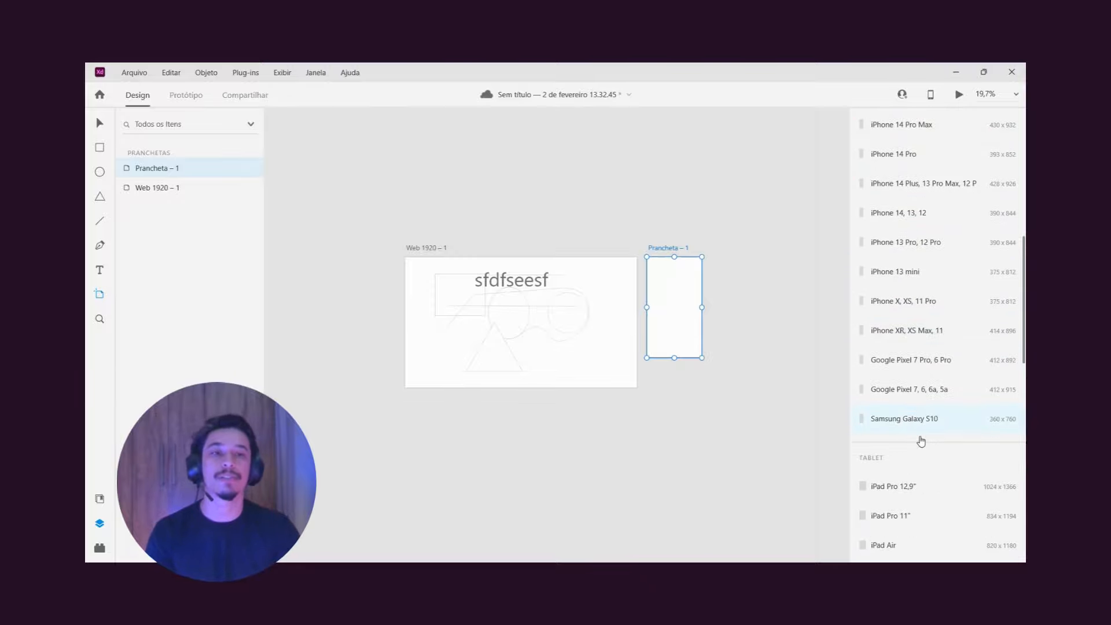
scroll(933, 350, down, 7)
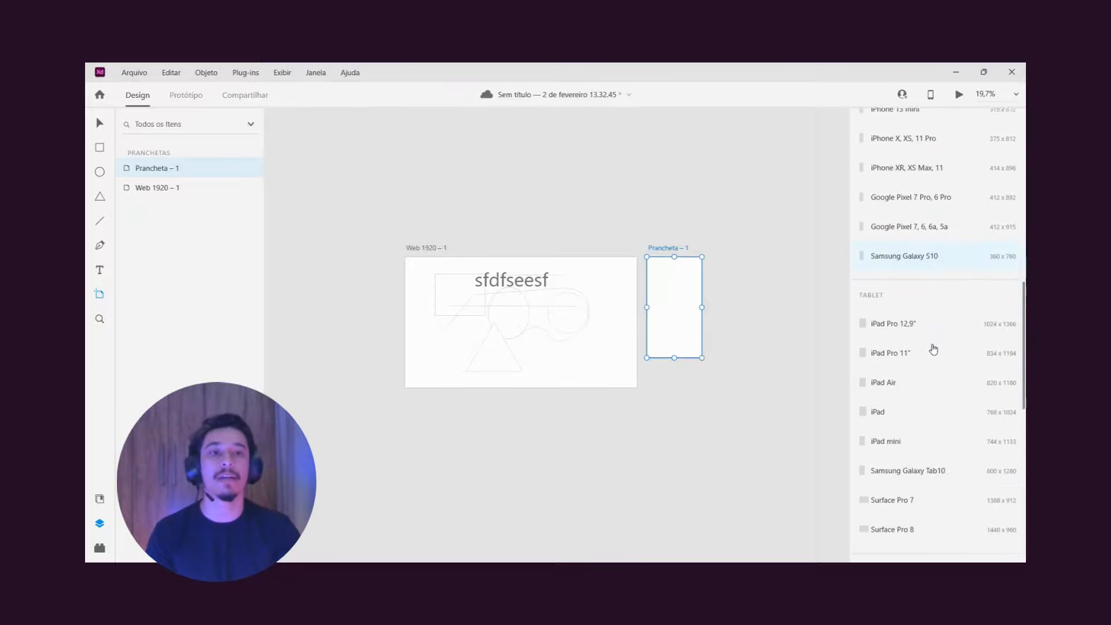
scroll(933, 351, down, 10)
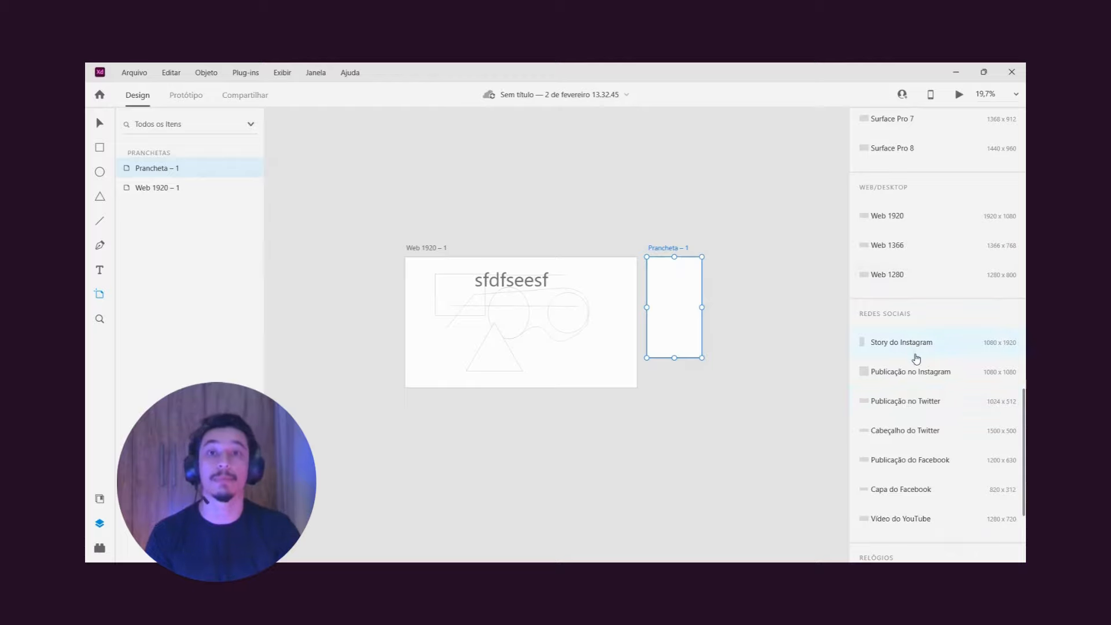
scroll(961, 475, down, 4)
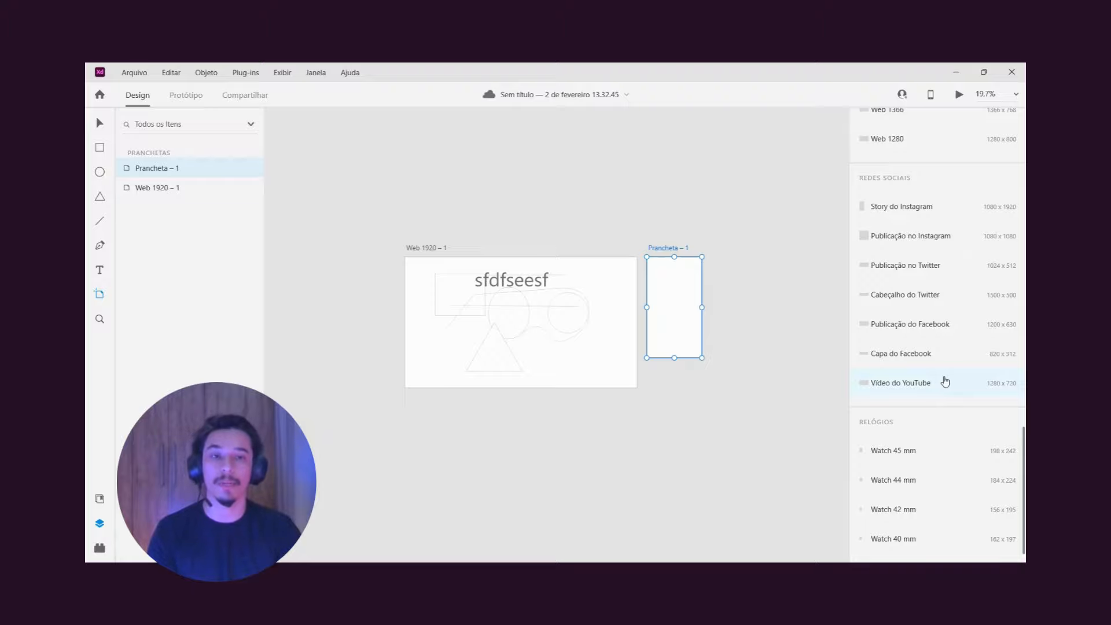
scroll(943, 347, up, 8)
scroll(944, 348, up, 10)
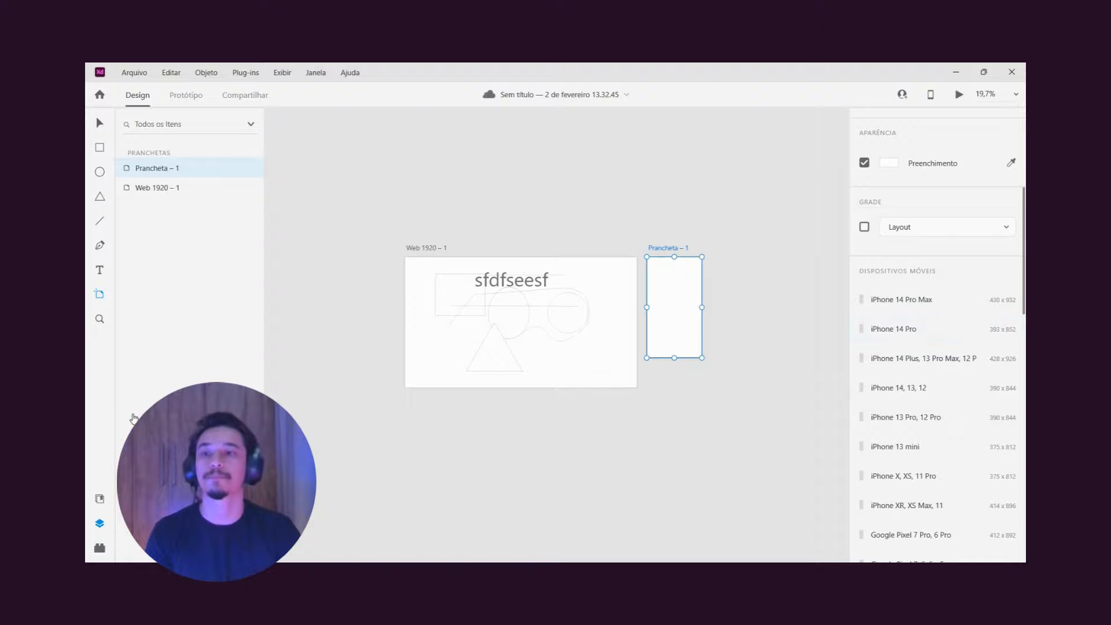
Step: Show the document assets and draw a rectangle of about 171 by 175 px above the Web 1920 artboard
click(100, 320)
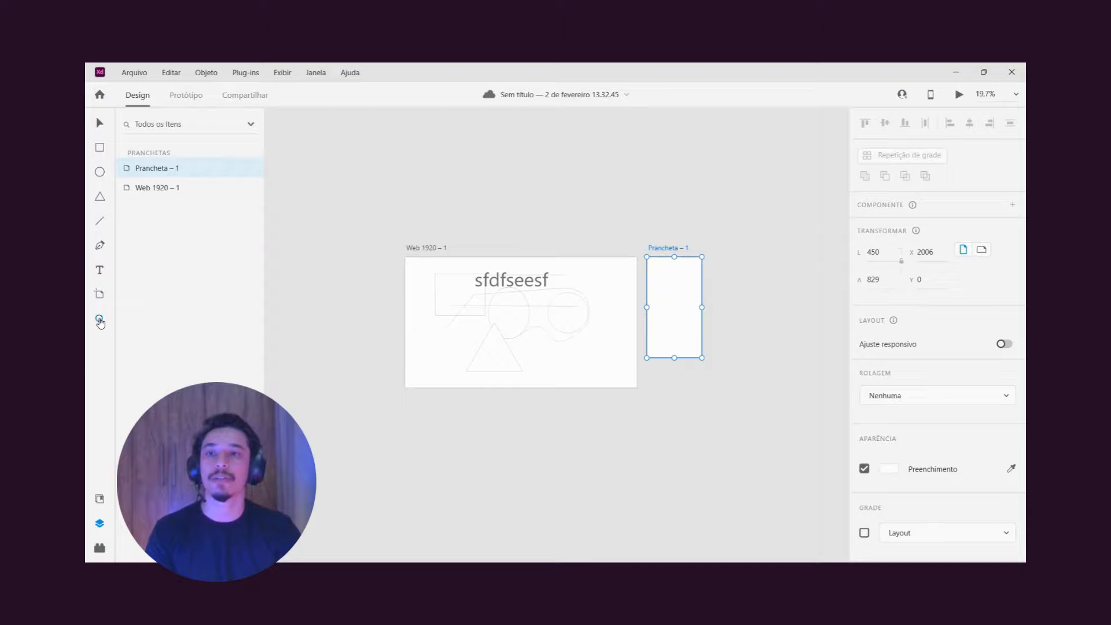
click(100, 500)
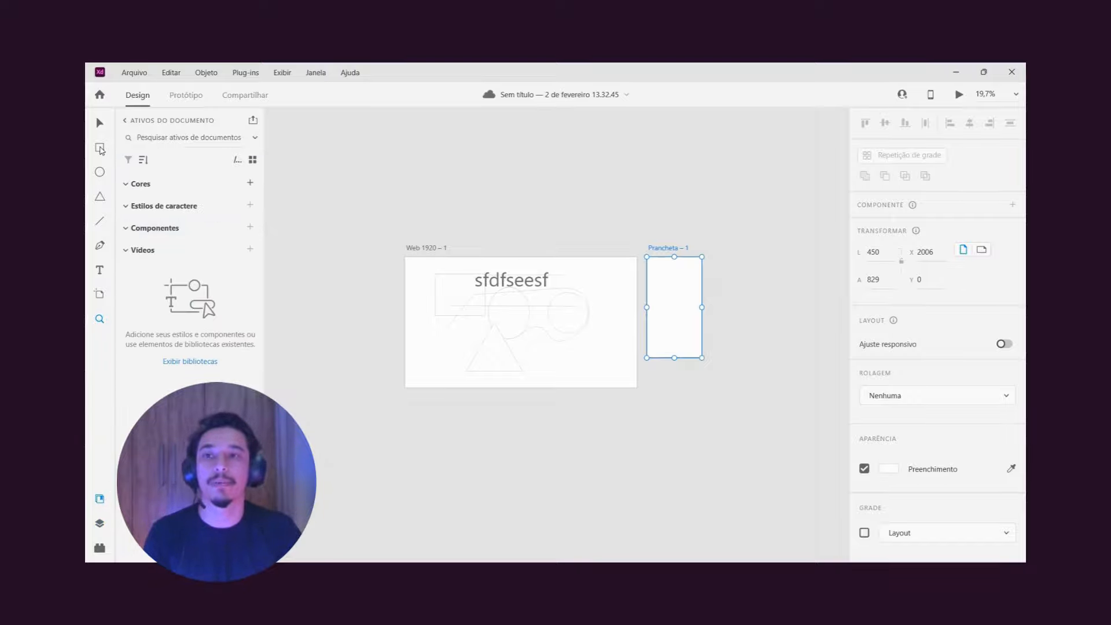
drag(405, 197, 426, 218)
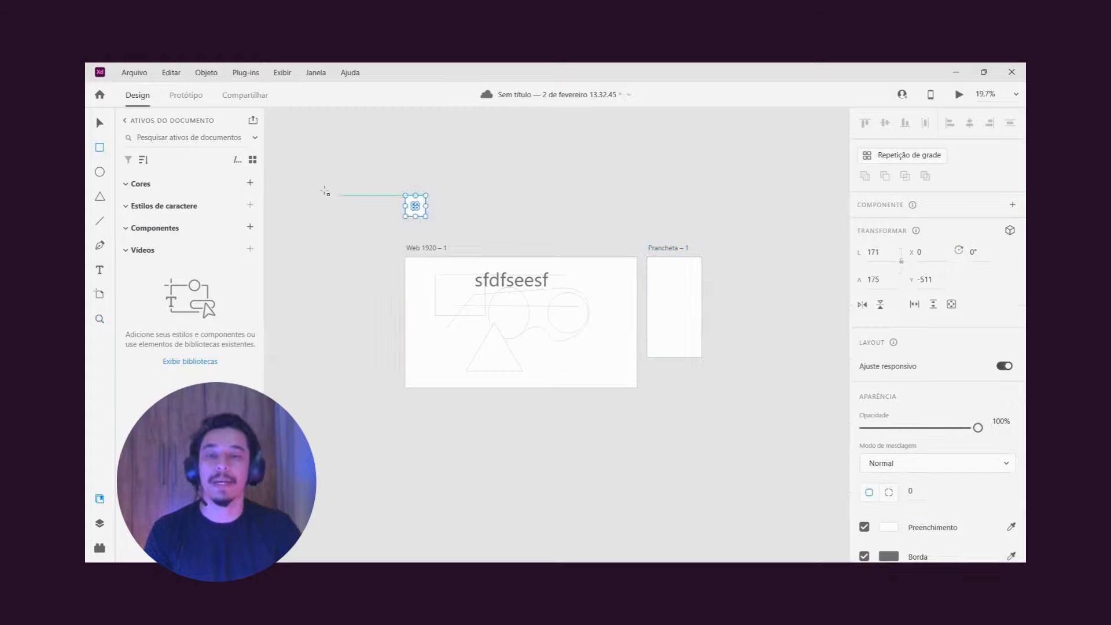
Step: Fill the small rectangle above the artboard with the solid golden yellow #D5A815
scroll(984, 509, down, 2)
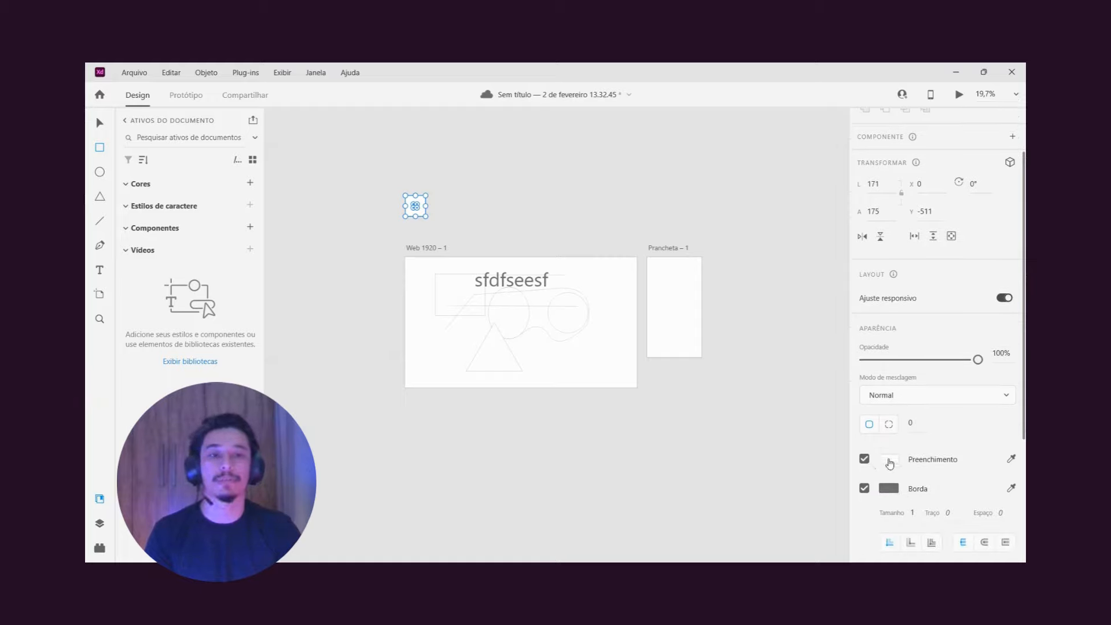
click(889, 461)
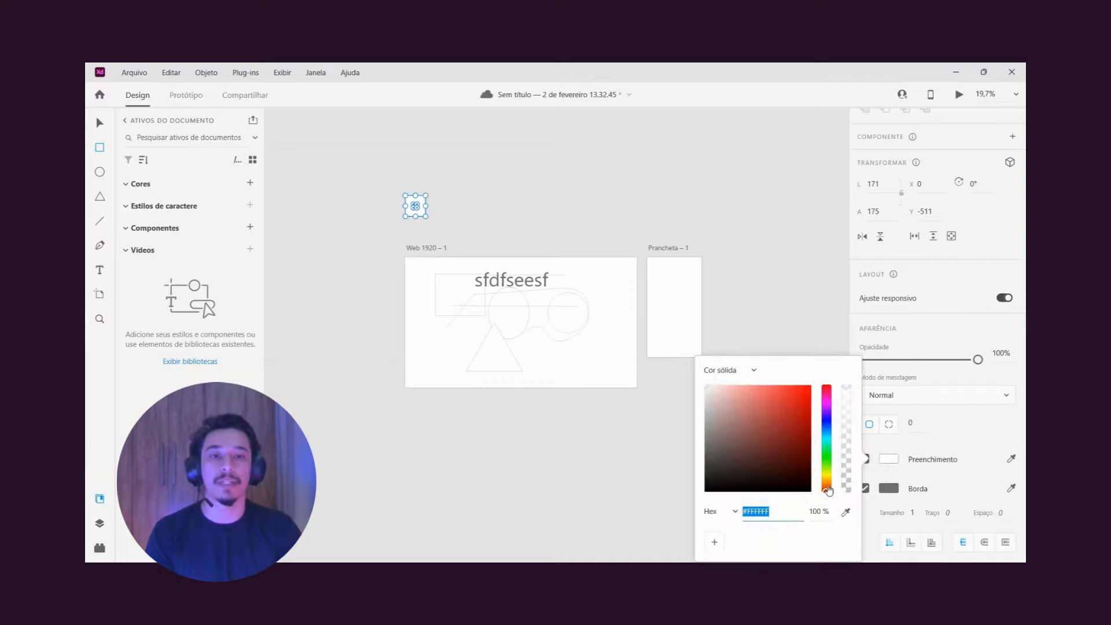
mouse_move(829, 491)
mouse_down()
mouse_move(827, 449)
mouse_move(826, 482)
mouse_up()
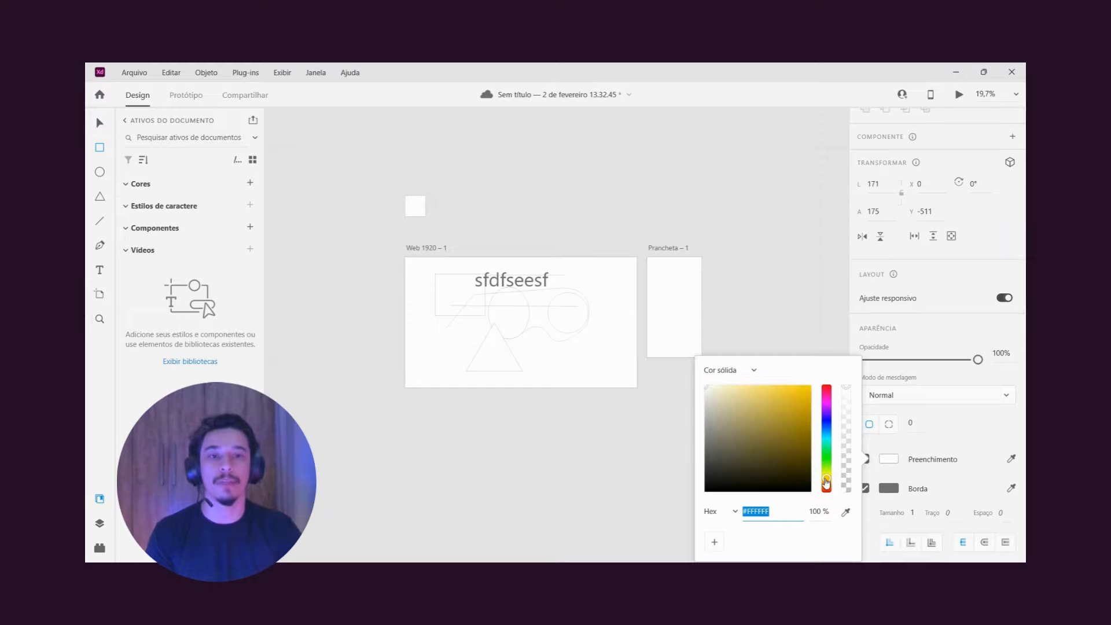
click(801, 401)
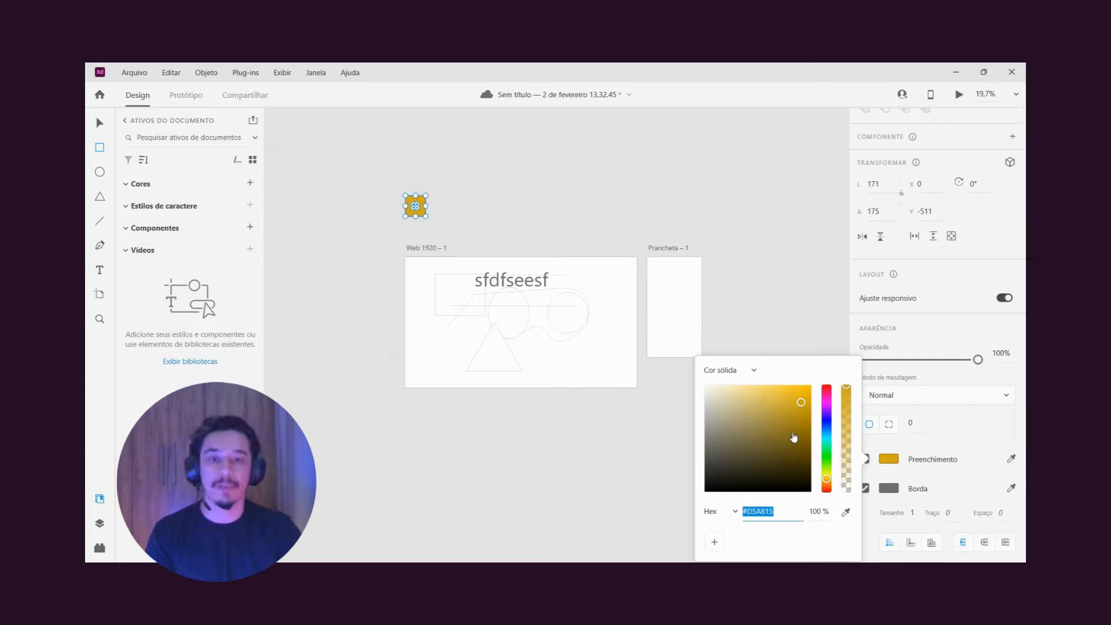
drag(781, 513, 742, 517)
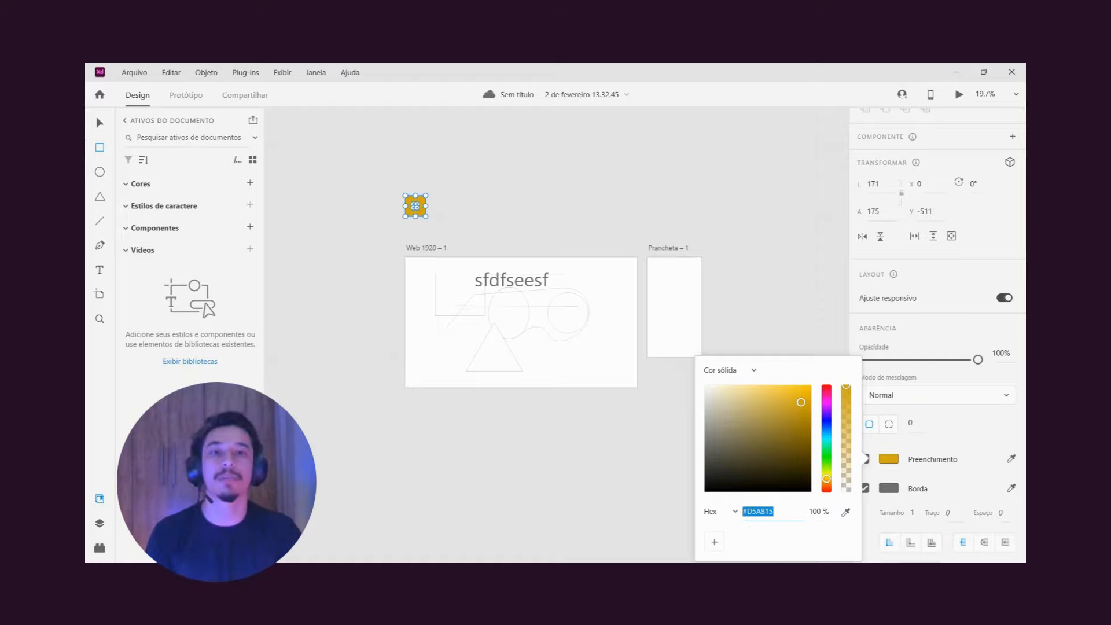
click(883, 478)
Step: Reselect the yellow rectangle and try switching its border off and back on
scroll(408, 188, up, 10)
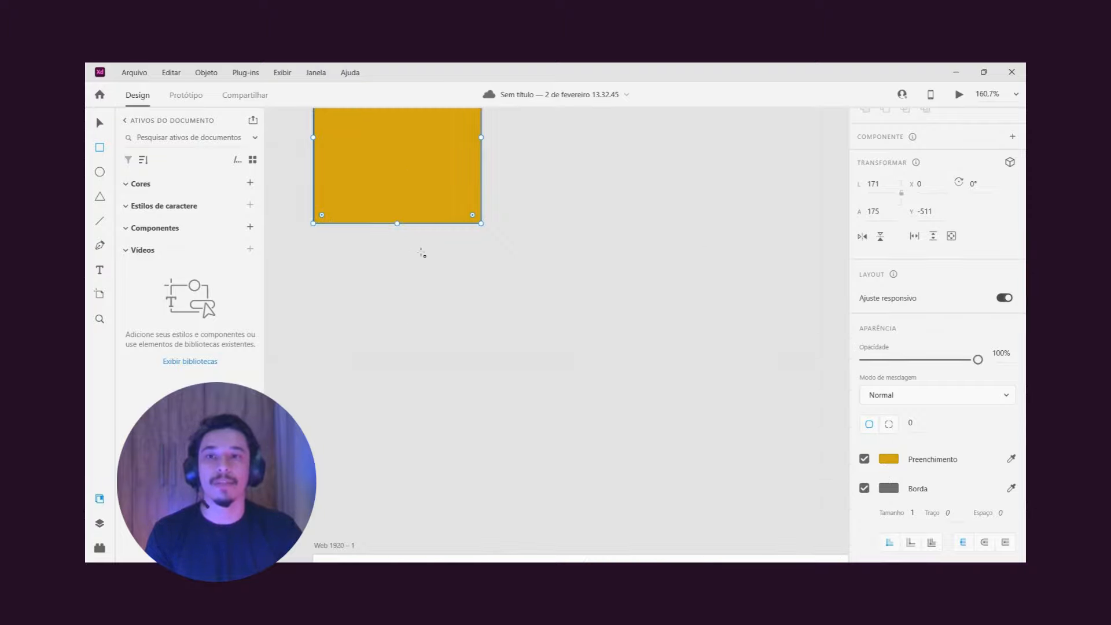
drag(448, 241, 457, 355)
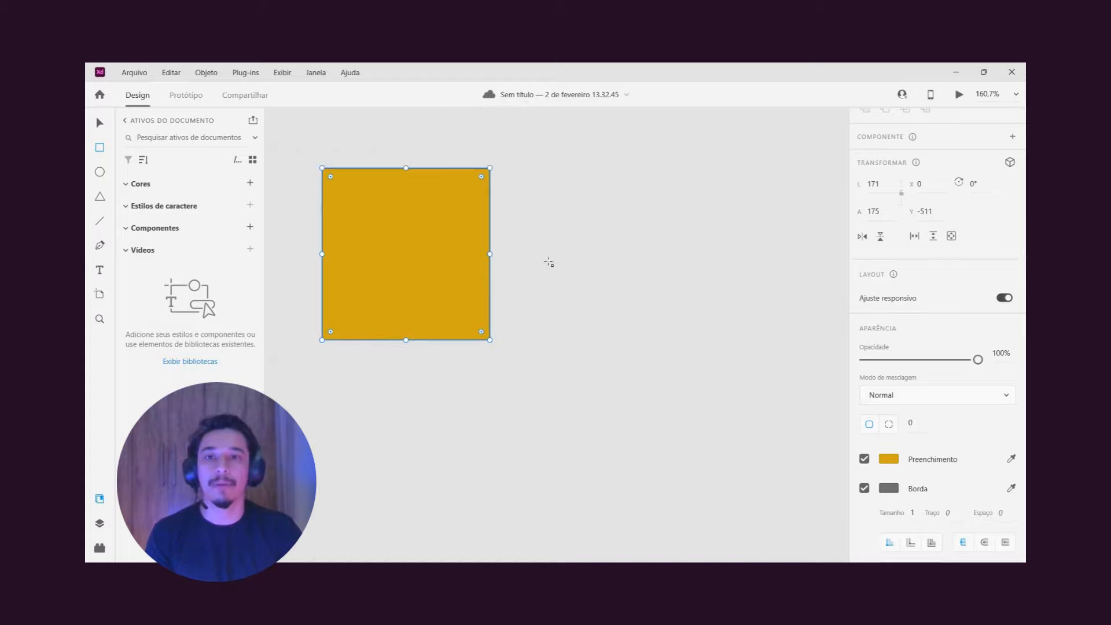
click(356, 142)
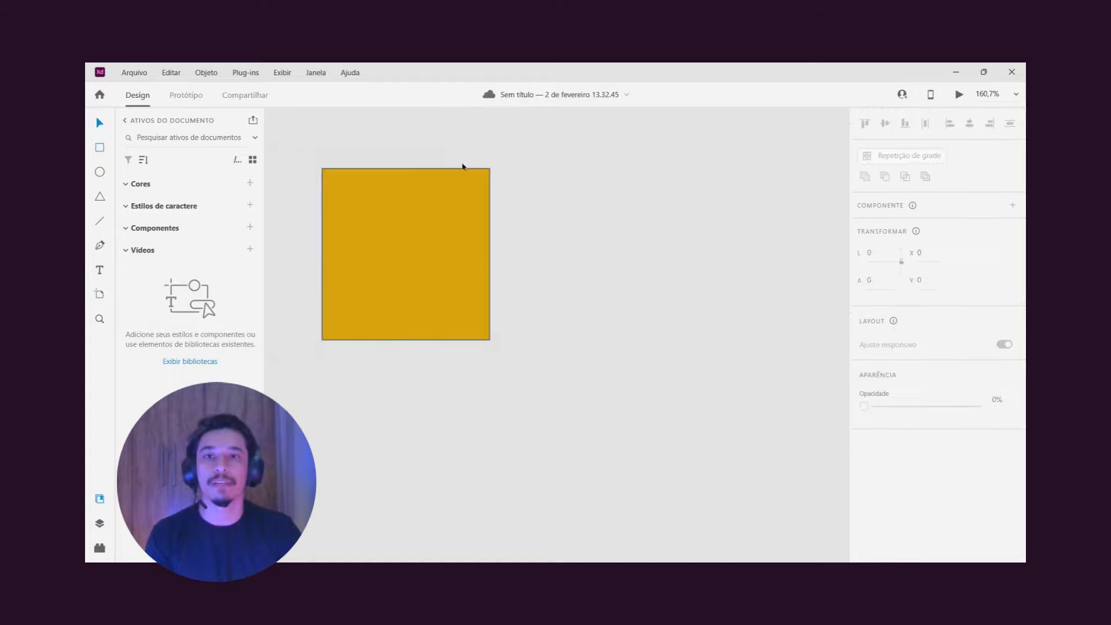
click(448, 207)
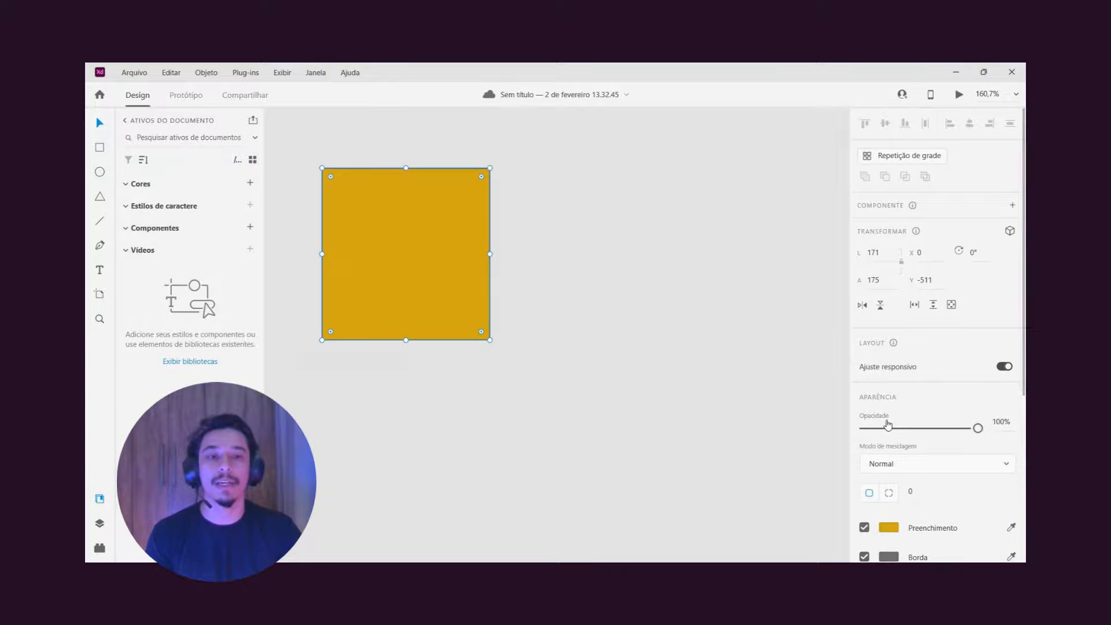
scroll(903, 406, down, 3)
click(865, 422)
click(864, 422)
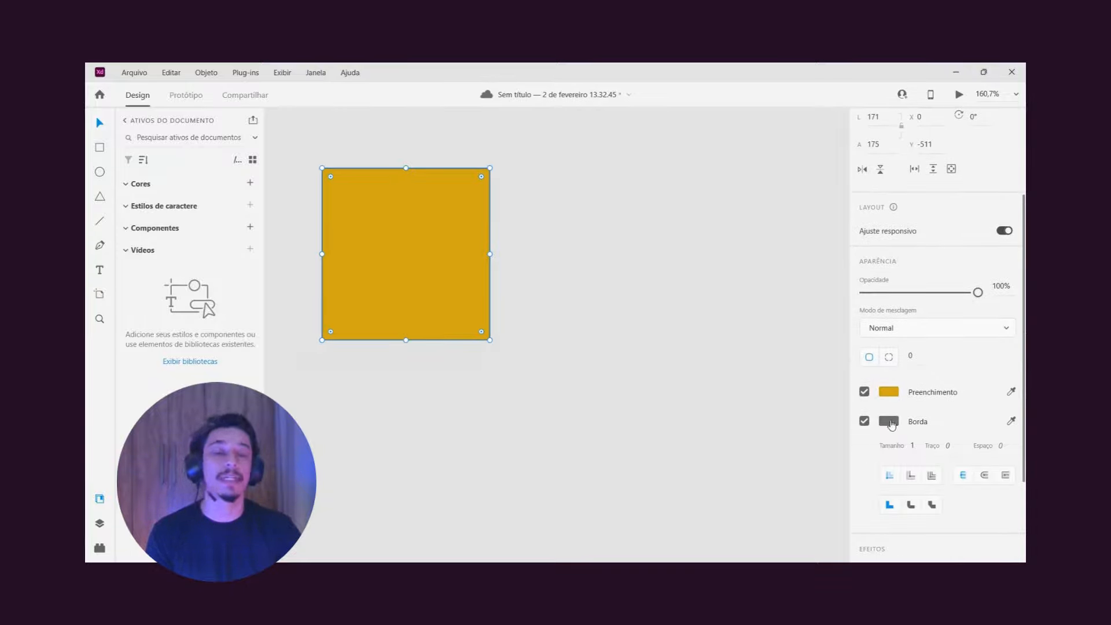
Step: Try a red border on the yellow rectangle, then set the border colour to blue #3385FF
click(889, 421)
click(793, 354)
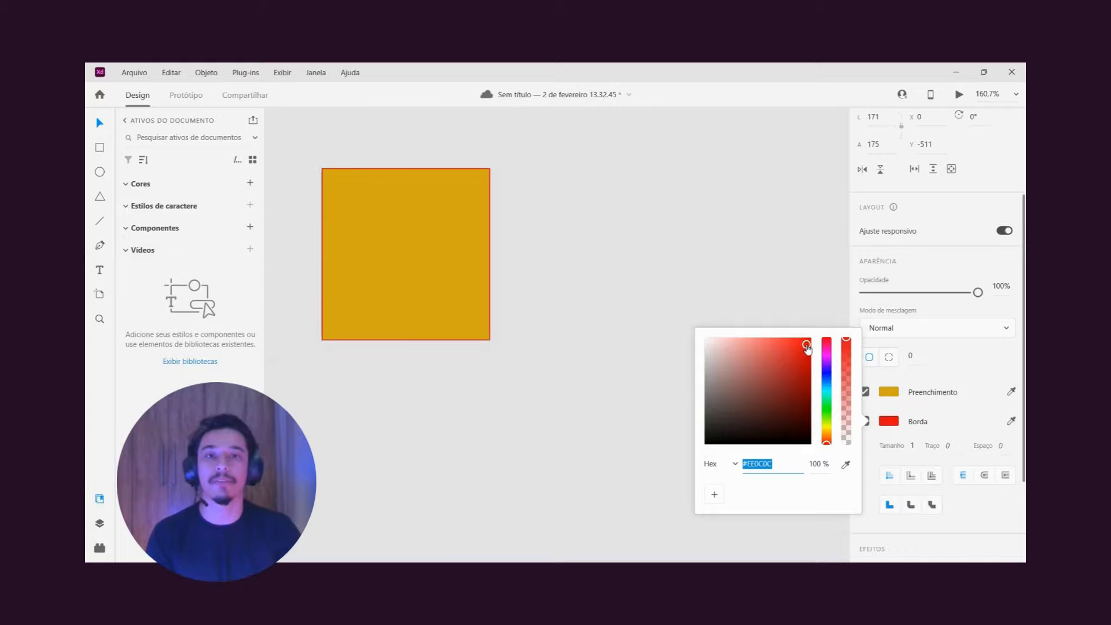
click(827, 381)
click(787, 369)
mouse_move(790, 349)
mouse_down()
mouse_move(754, 342)
mouse_move(791, 338)
mouse_up()
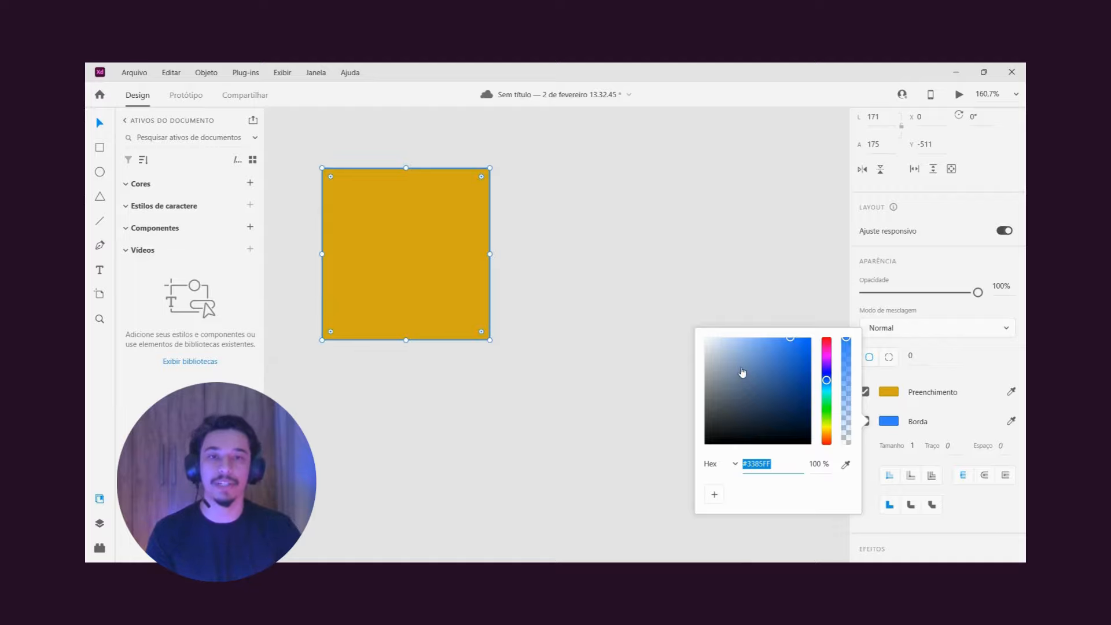
click(748, 285)
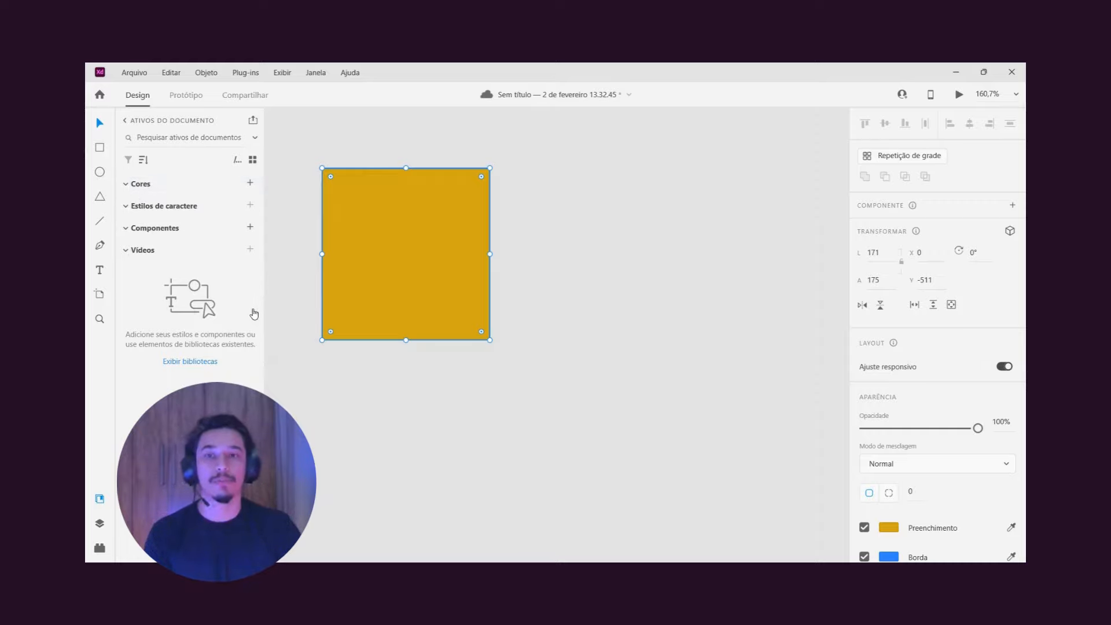
Step: Save the selected yellow rectangle's fill and border colours as document colour assets
click(251, 184)
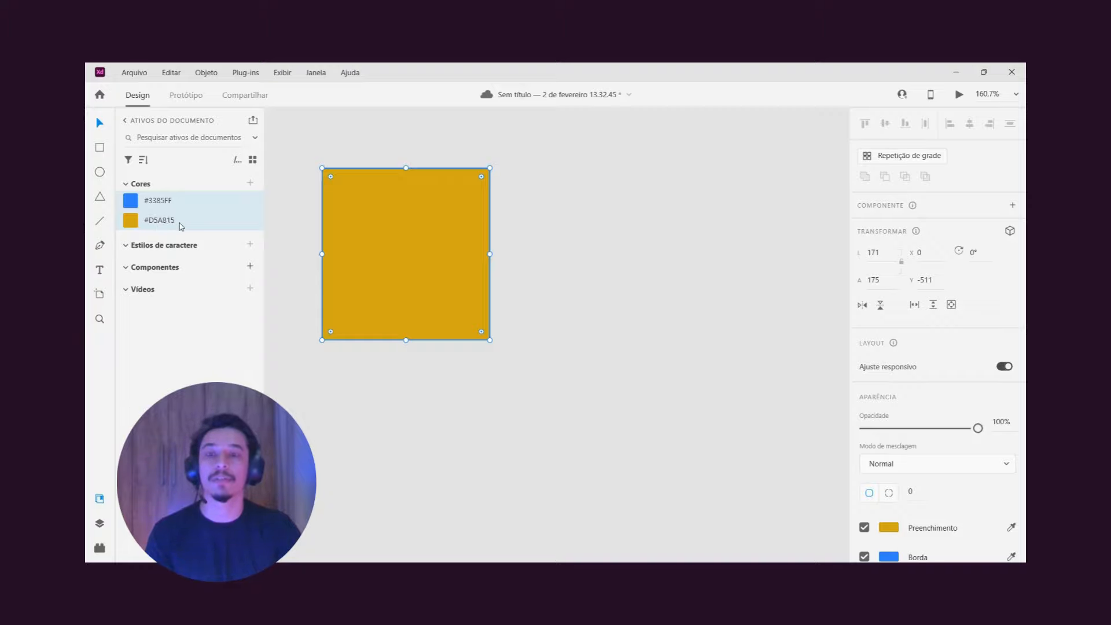
Step: Move the large ellipse on the Web 1920 artboard to about X 974, Y 528 and fill it with the #D5A815 colour asset
scroll(520, 379, down, 4)
drag(490, 433, 376, 159)
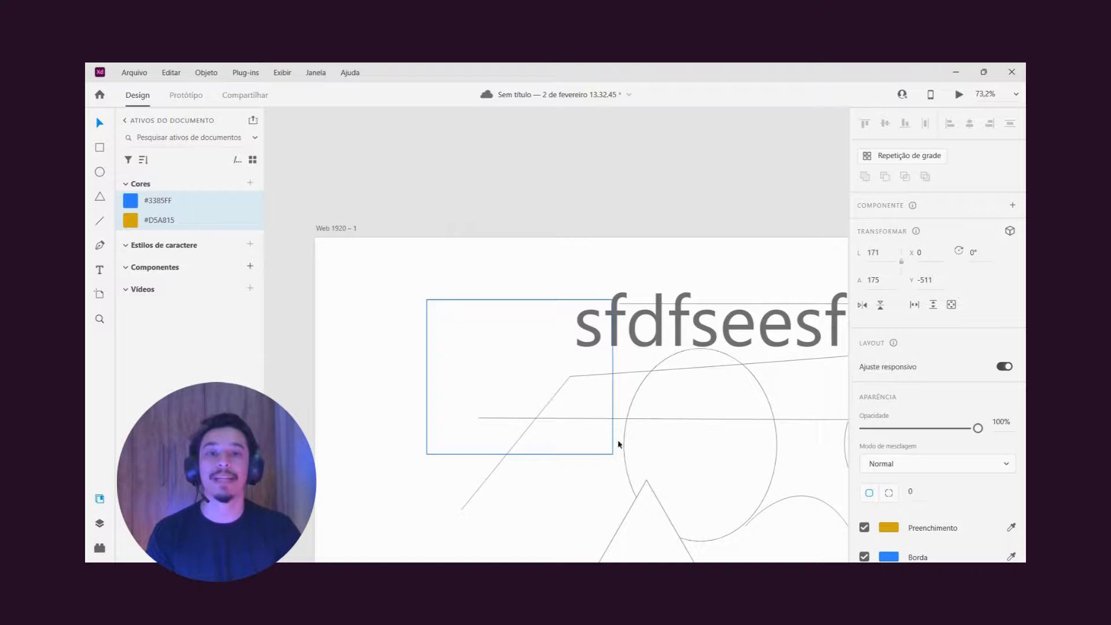
drag(630, 451, 398, 313)
click(526, 325)
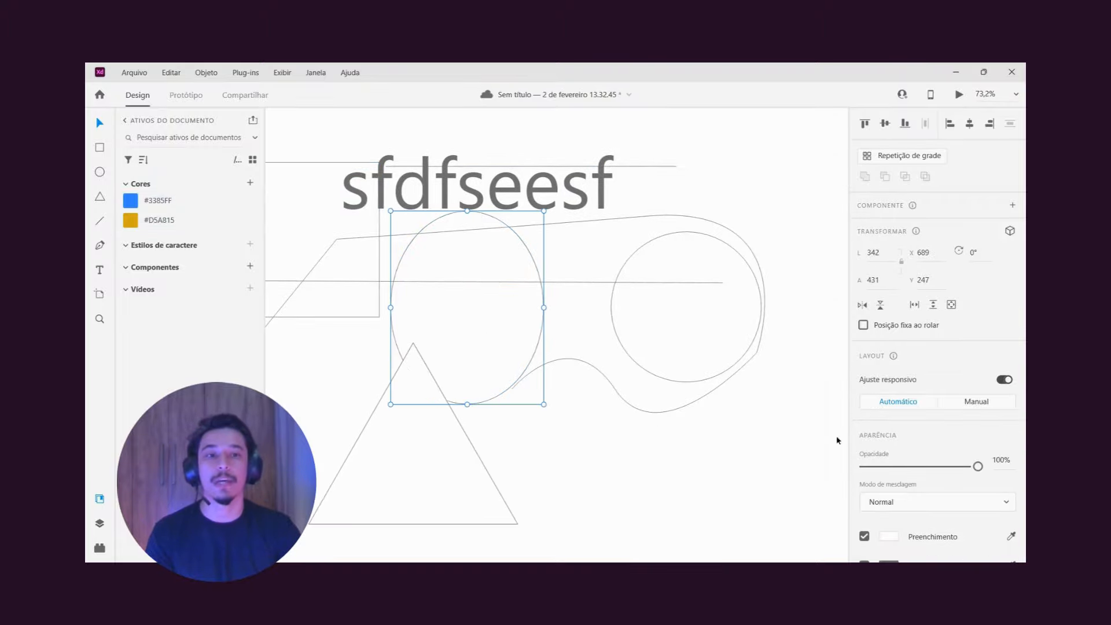
drag(530, 314, 658, 440)
scroll(939, 473, down, 2)
scroll(939, 473, down, 1)
click(888, 402)
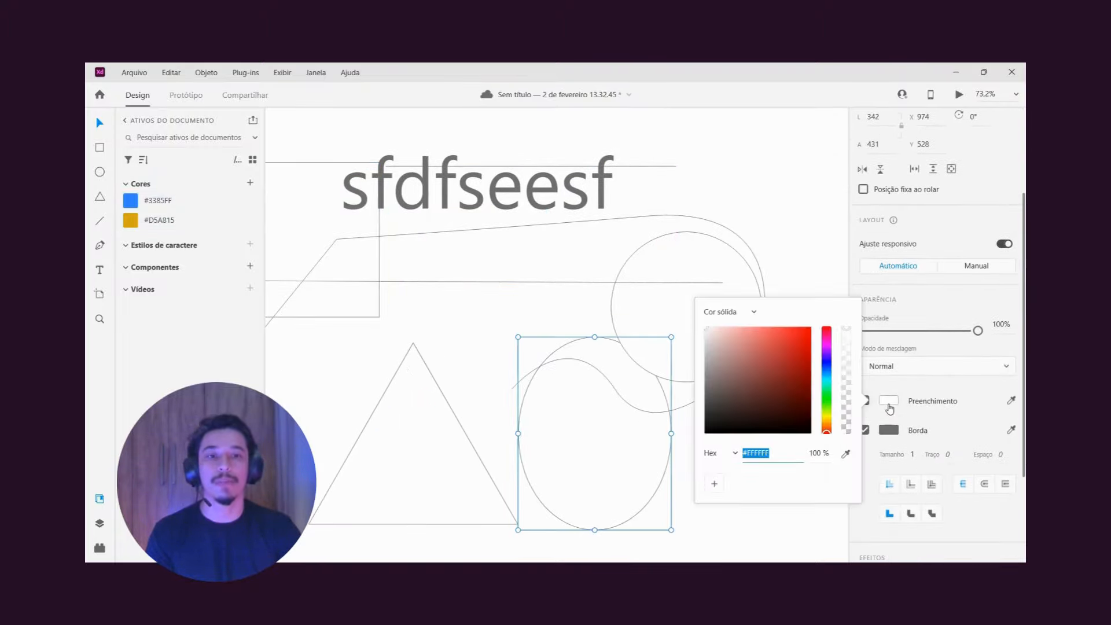
click(150, 220)
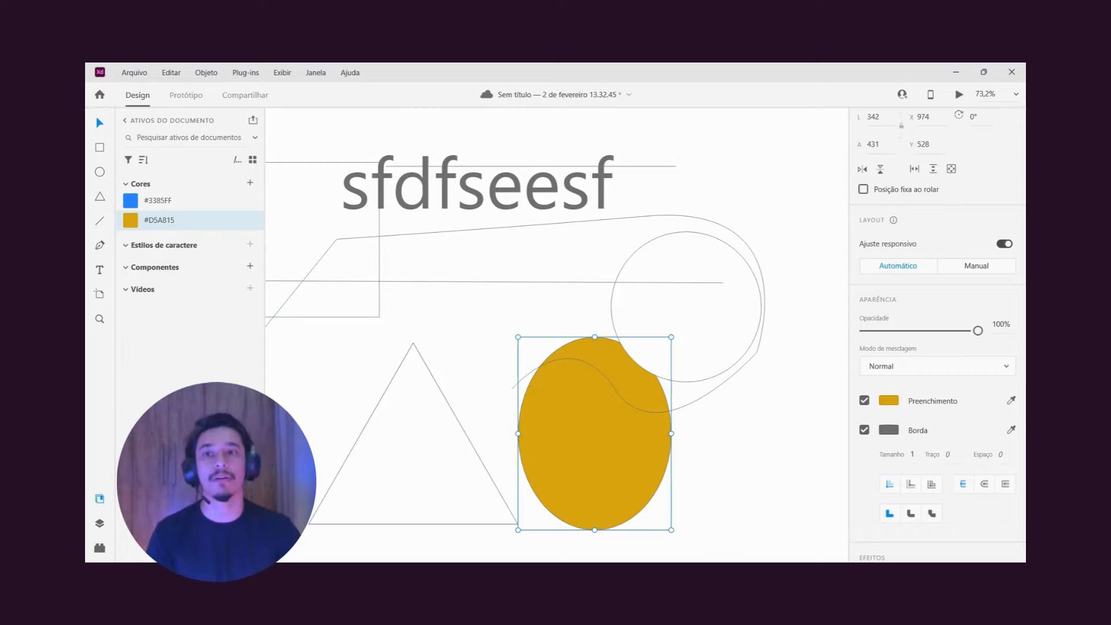
Step: Save the formatting of the text "sfdfseesf" as a character style in the document assets
click(126, 248)
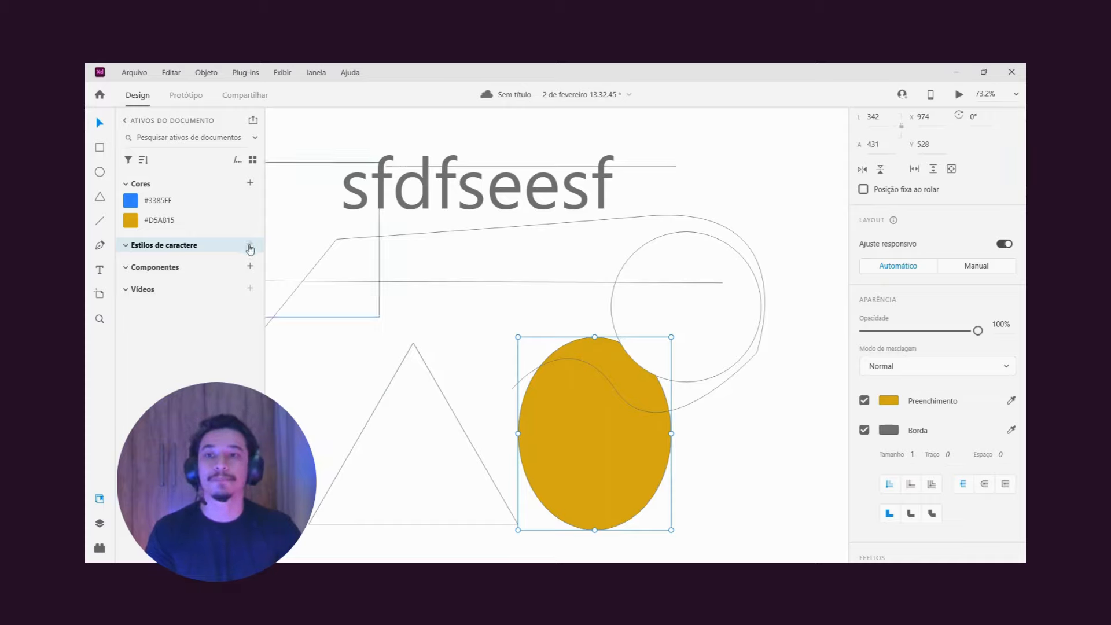
click(345, 217)
click(251, 248)
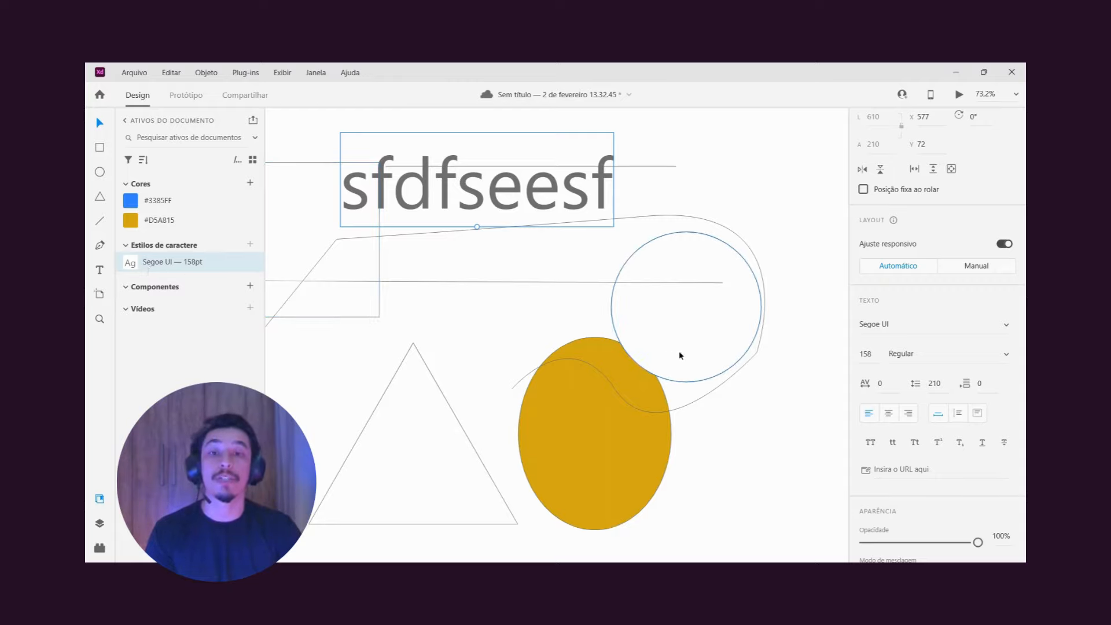
click(767, 434)
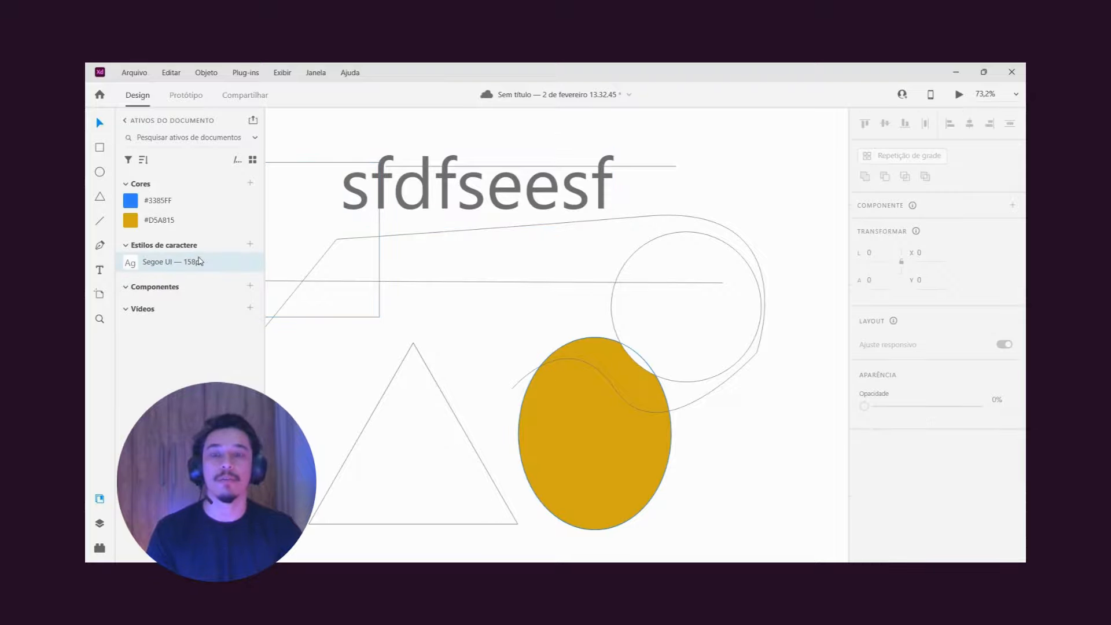
Step: Try applying the Segoe UI — 158pt character style to an empty text placed on the Prancheta – 1 artboard
scroll(747, 372, down, 5)
drag(559, 422, 448, 347)
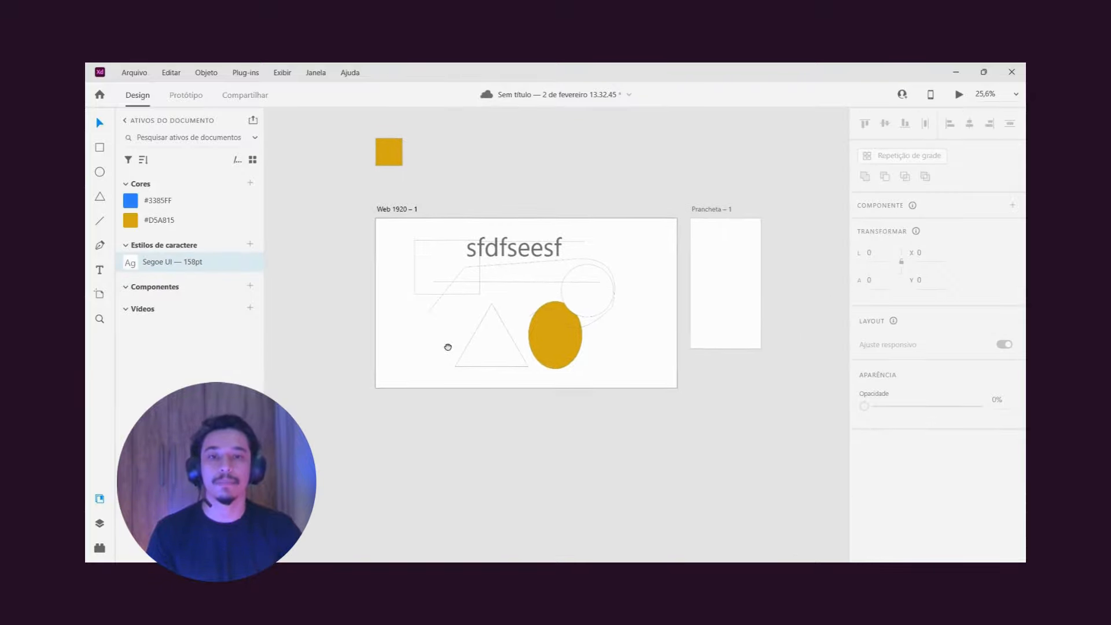
click(714, 279)
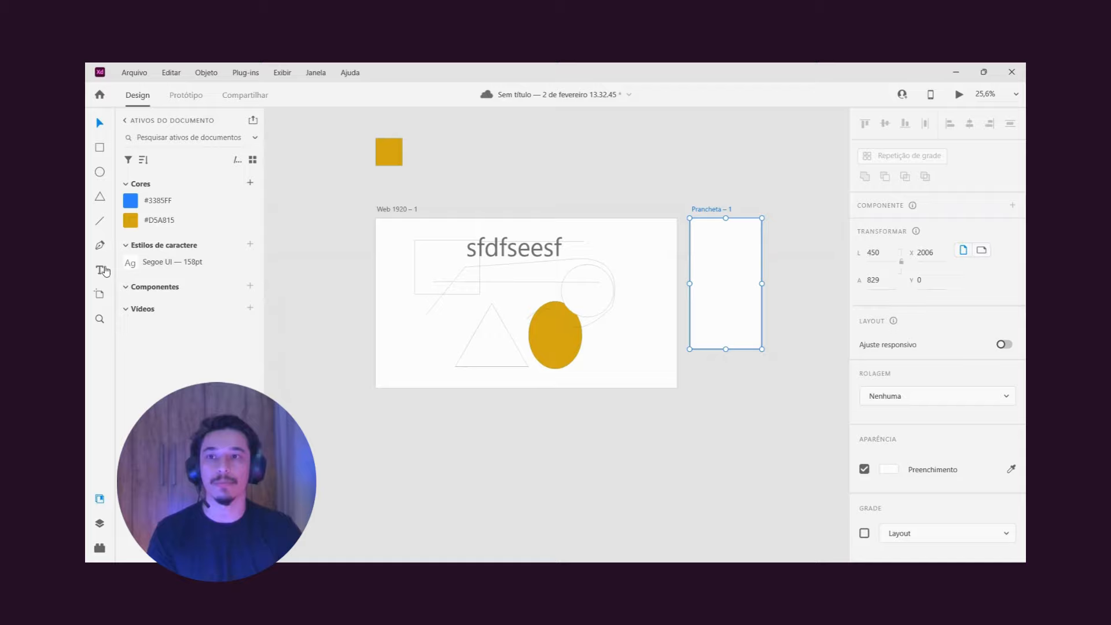
click(716, 269)
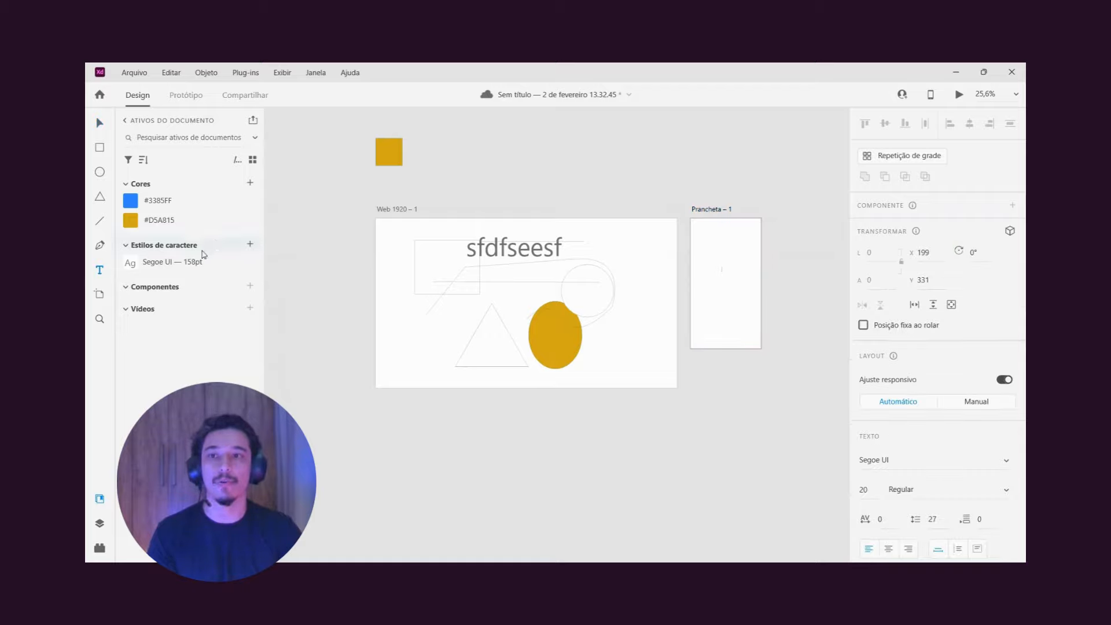
click(189, 267)
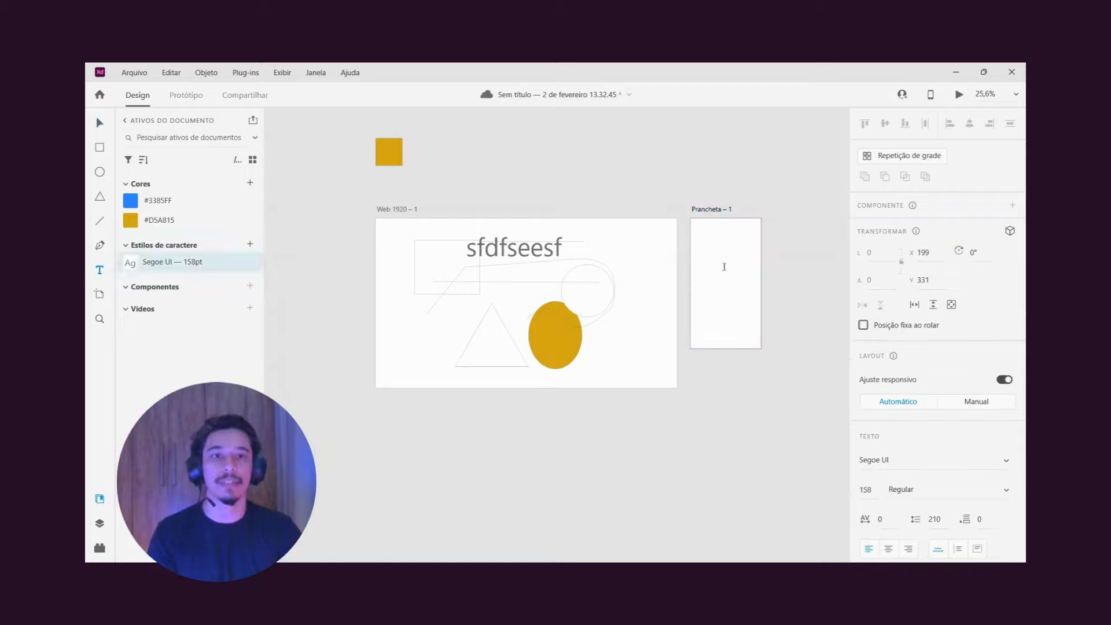
click(724, 268)
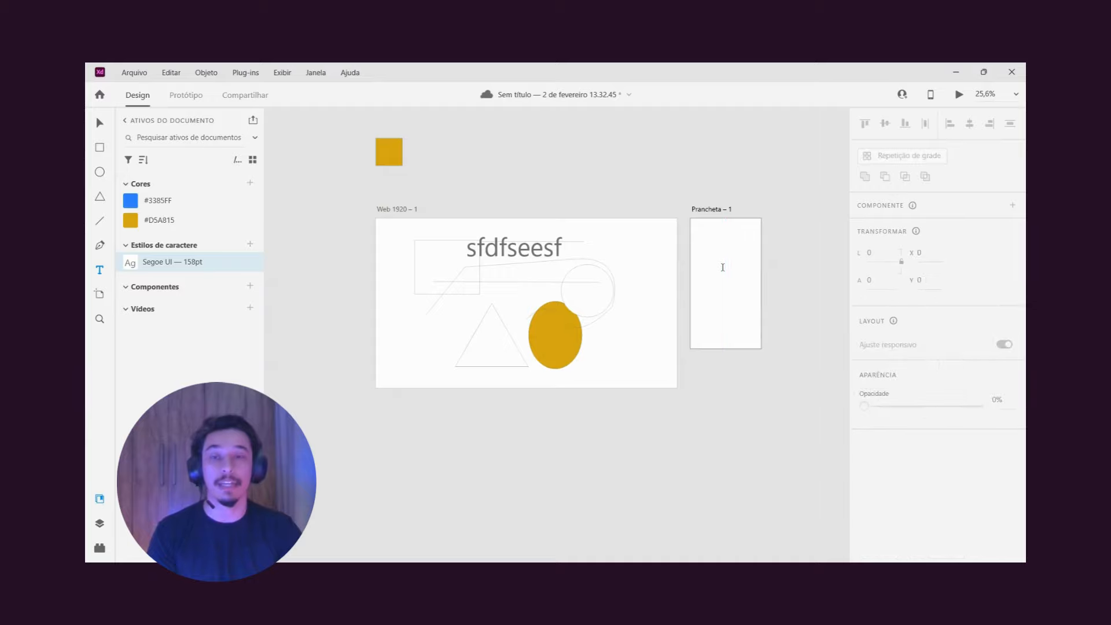
Step: Move the yellow ellipse to about X 1065, Y 618 and turn it into a component
click(127, 245)
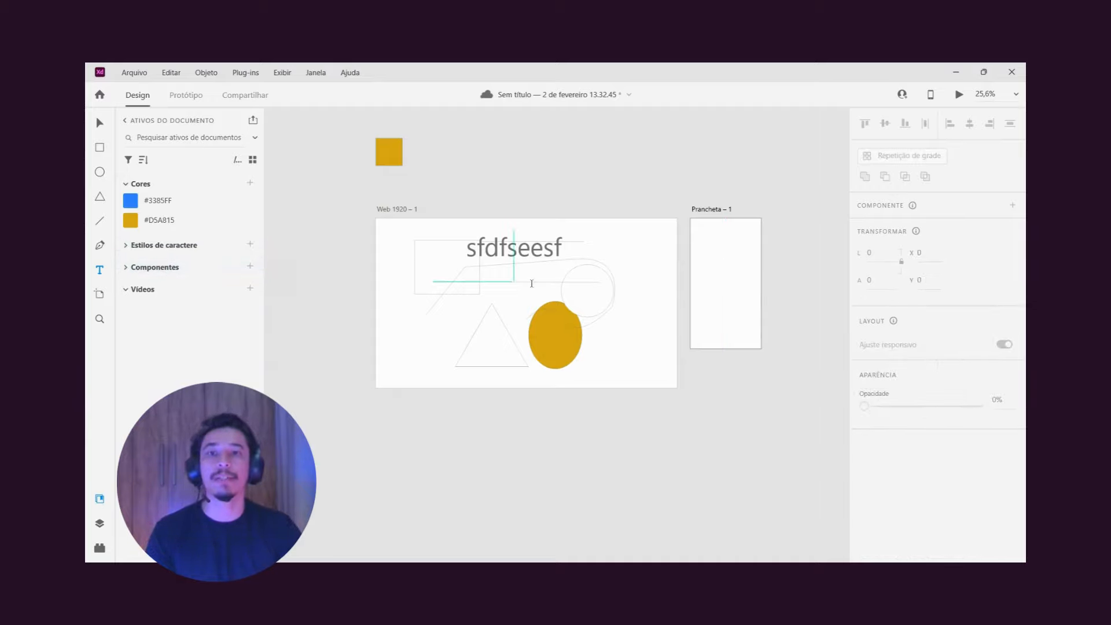
click(563, 353)
scroll(567, 355, up, 5)
drag(522, 318, 591, 362)
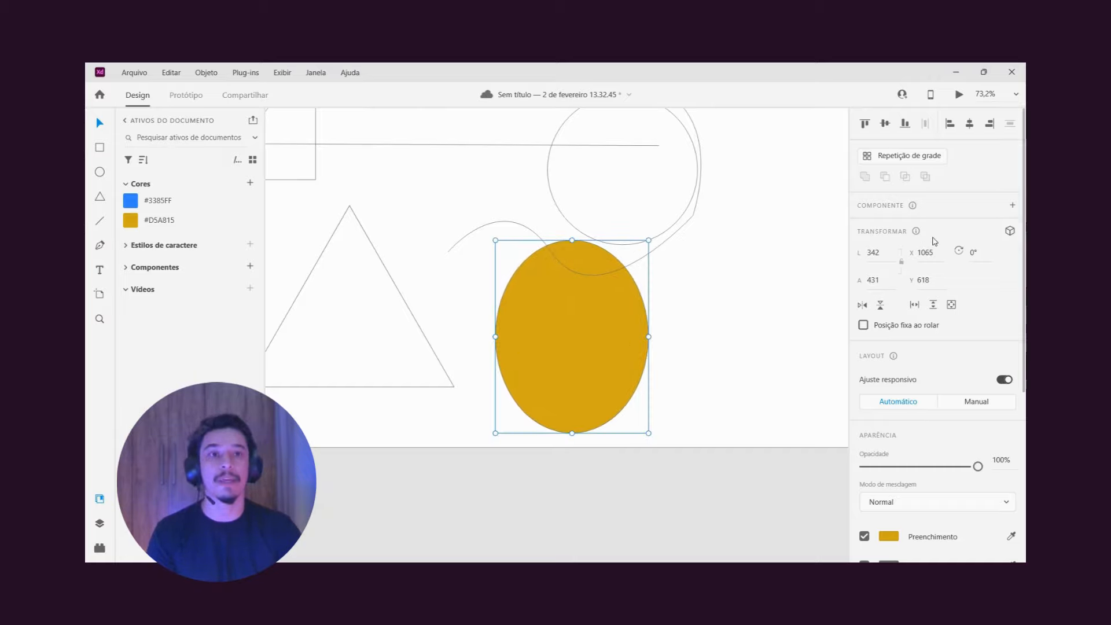
click(1013, 207)
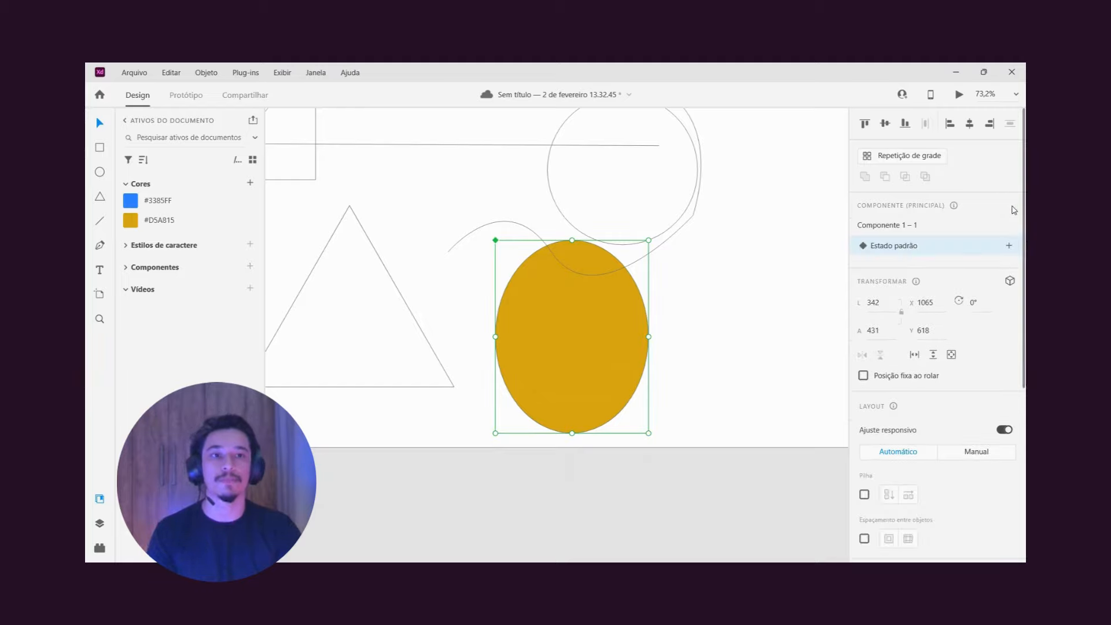
Step: Add a hover state to the ellipse component and darken the ellipse's fill in that state to #6F5709
click(1007, 245)
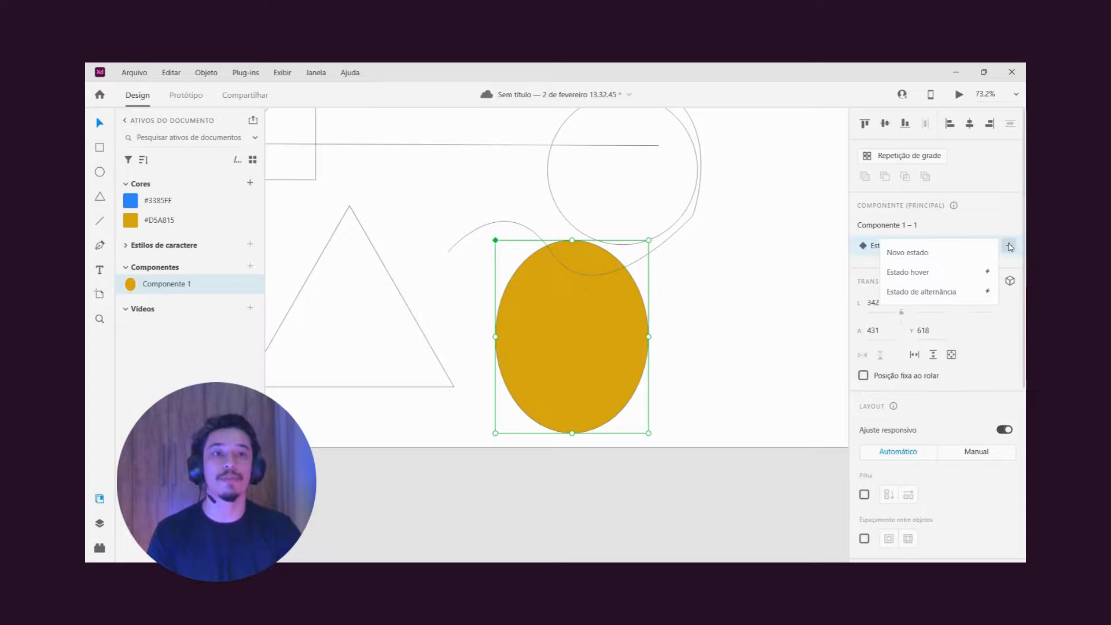
click(949, 273)
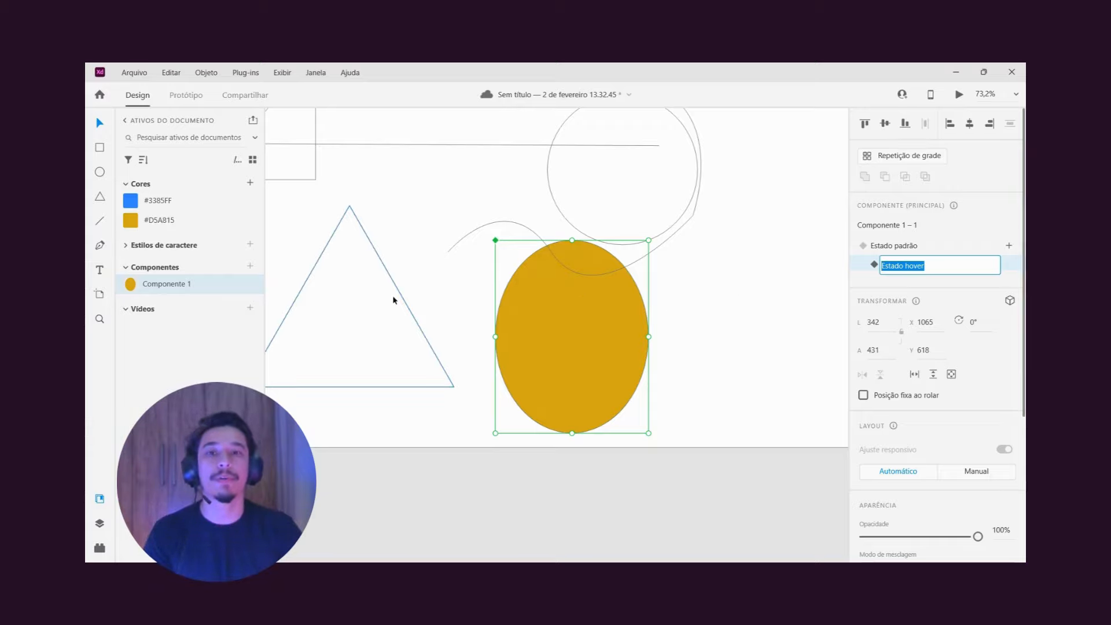
double_click(600, 345)
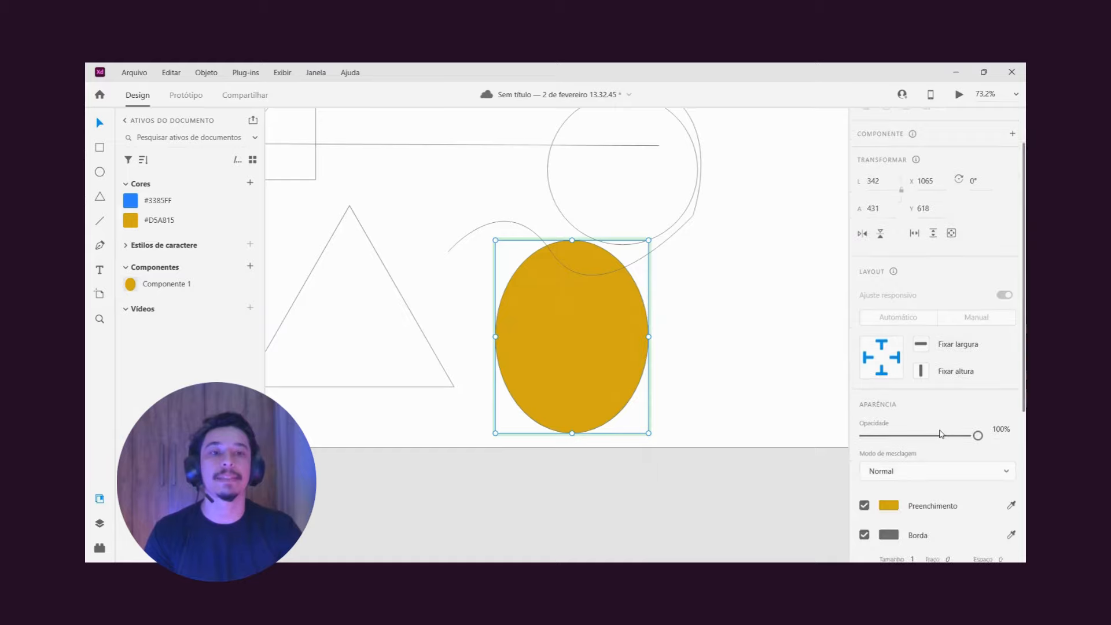
scroll(942, 434, down, 4)
click(890, 305)
drag(805, 255, 803, 291)
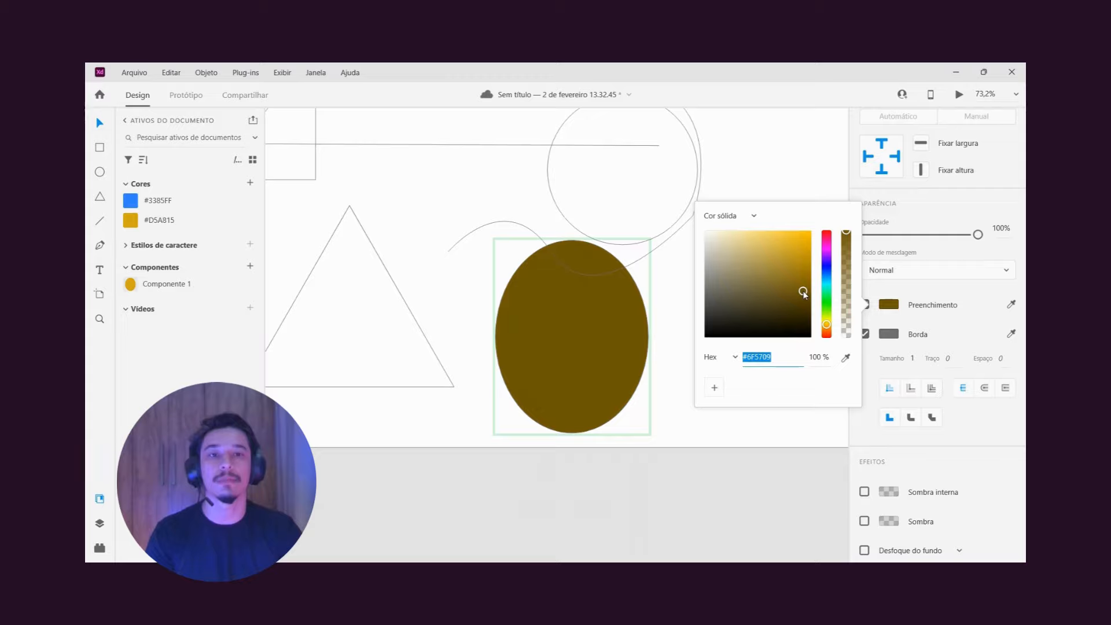
click(729, 280)
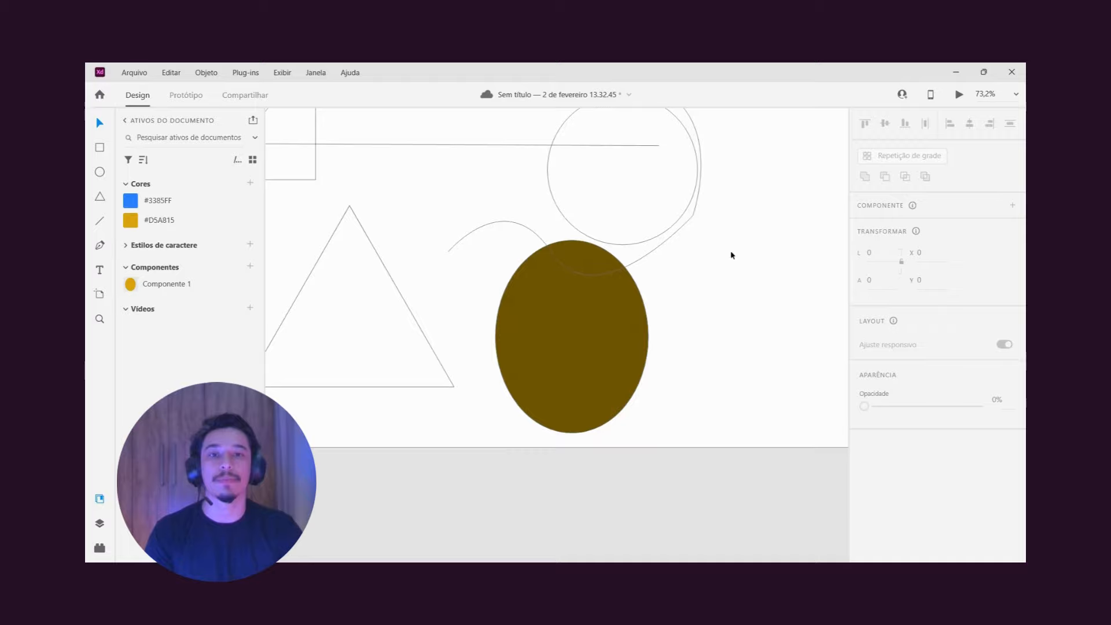
Step: Switch the ellipse component back to its default state and deselect it
click(590, 315)
click(895, 249)
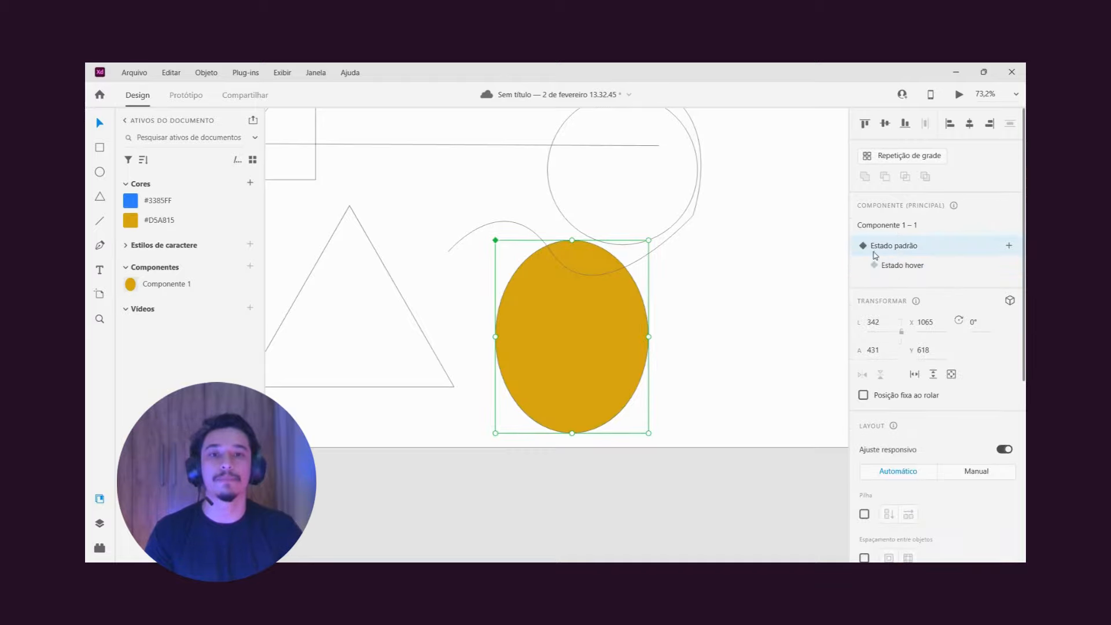
click(730, 344)
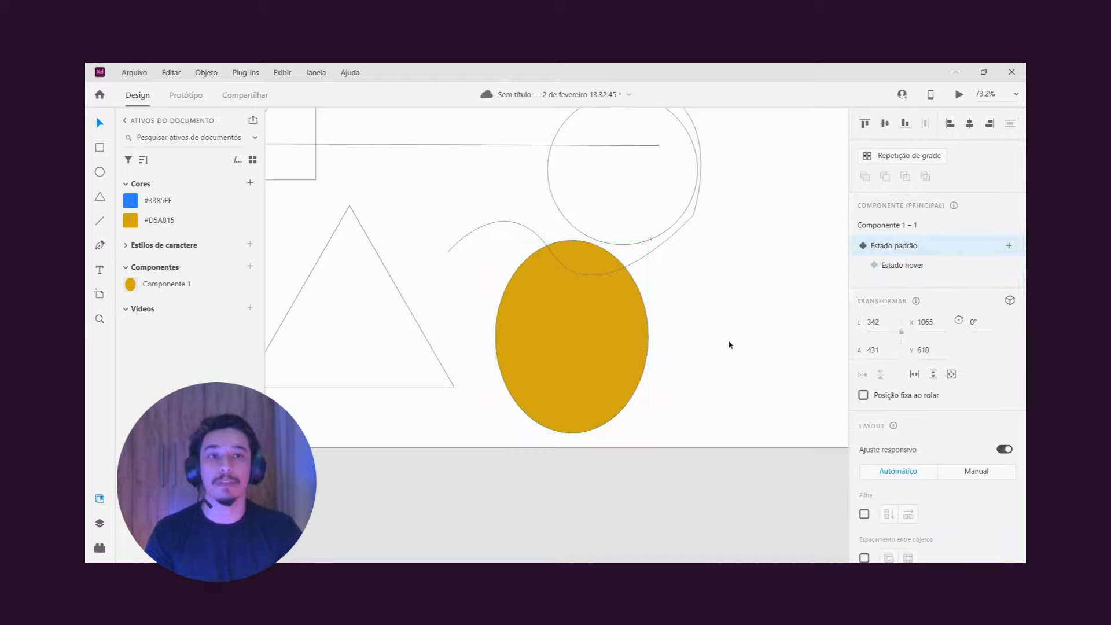
Step: Preview the Web 1920 – 1 artboard and test expanding and collapsing the dropdown component below the ellipse
scroll(712, 304, down, 1)
scroll(712, 304, down, 6)
drag(722, 273, 645, 296)
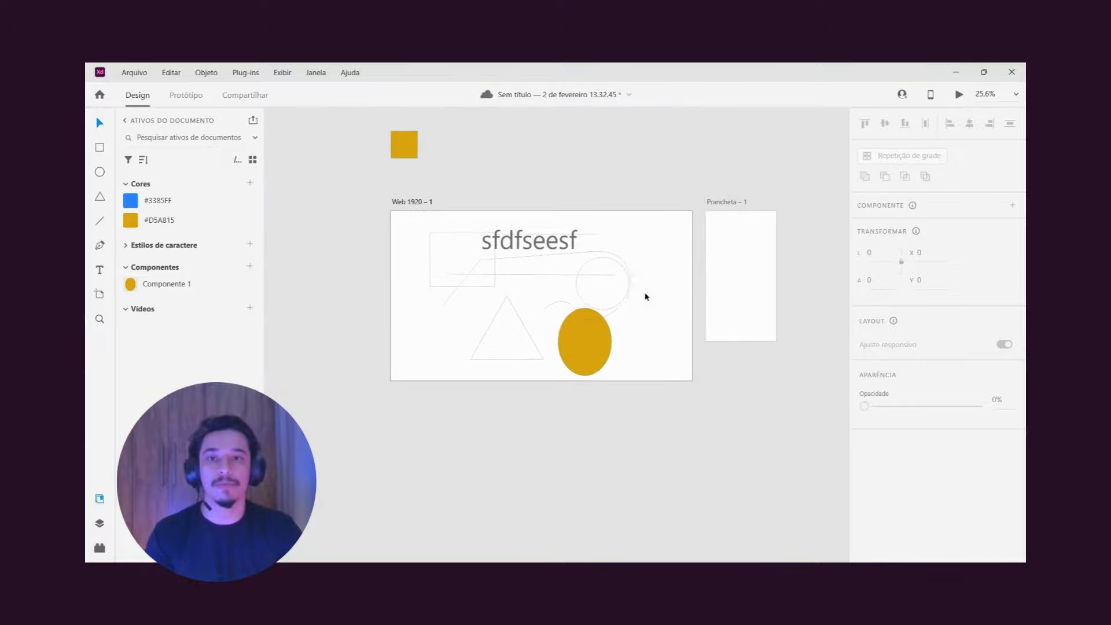
click(409, 202)
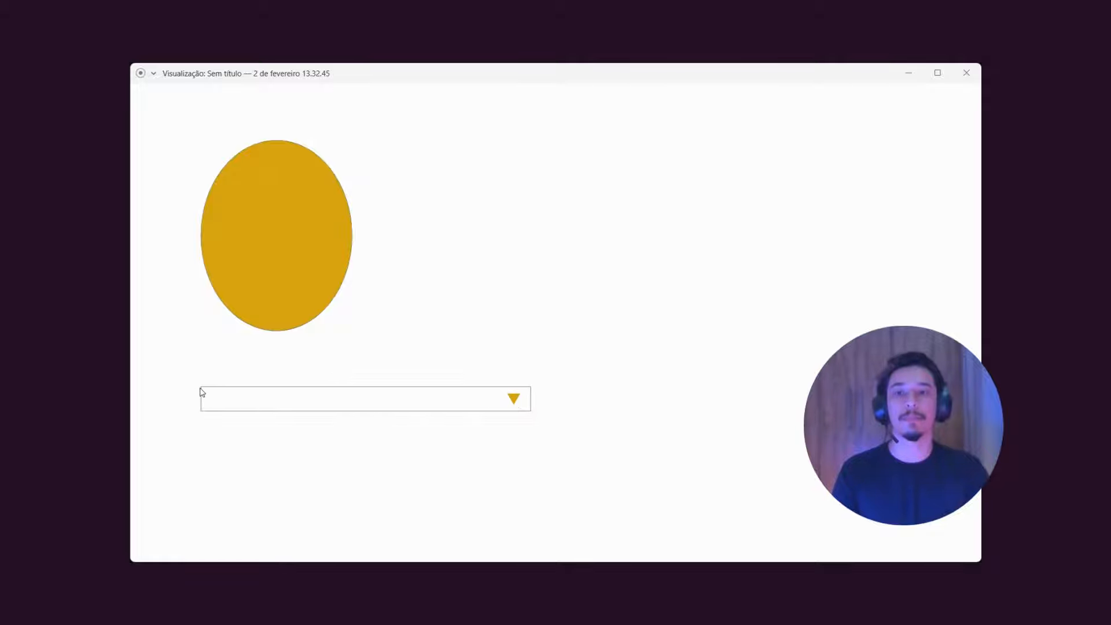
click(514, 399)
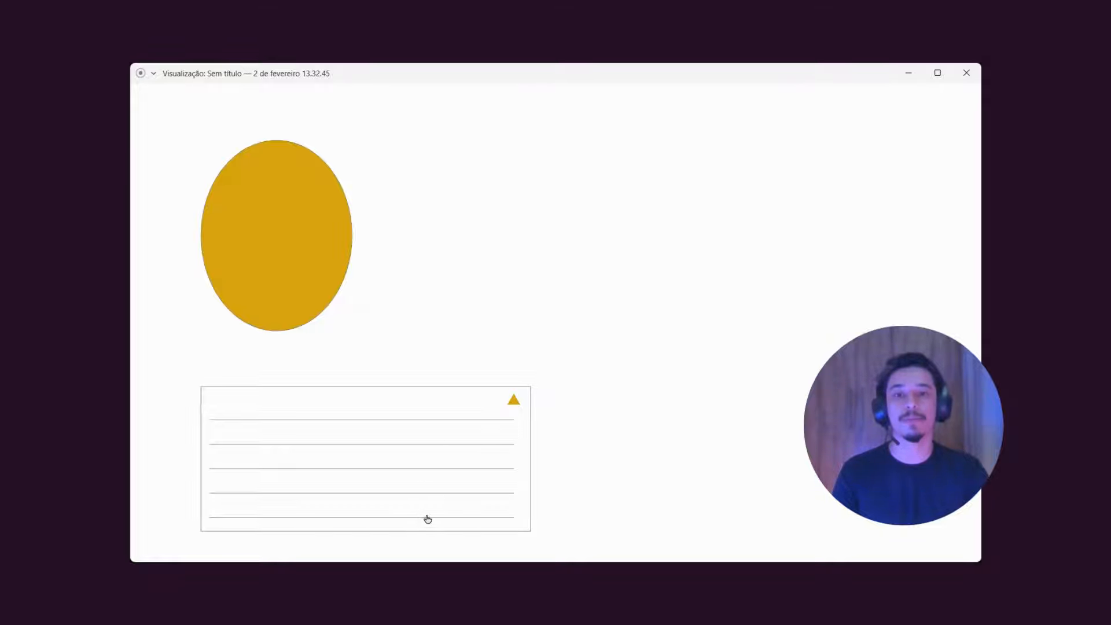
click(515, 400)
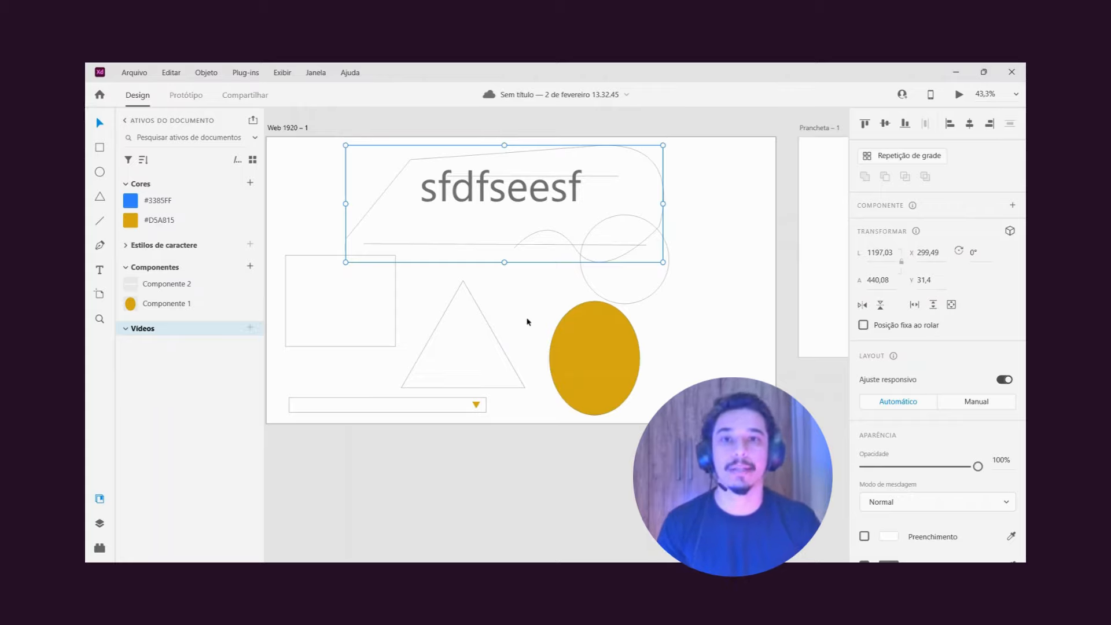
Step: Select the triangle, then collapse the components and colours in the document assets and expand the character styles
click(489, 349)
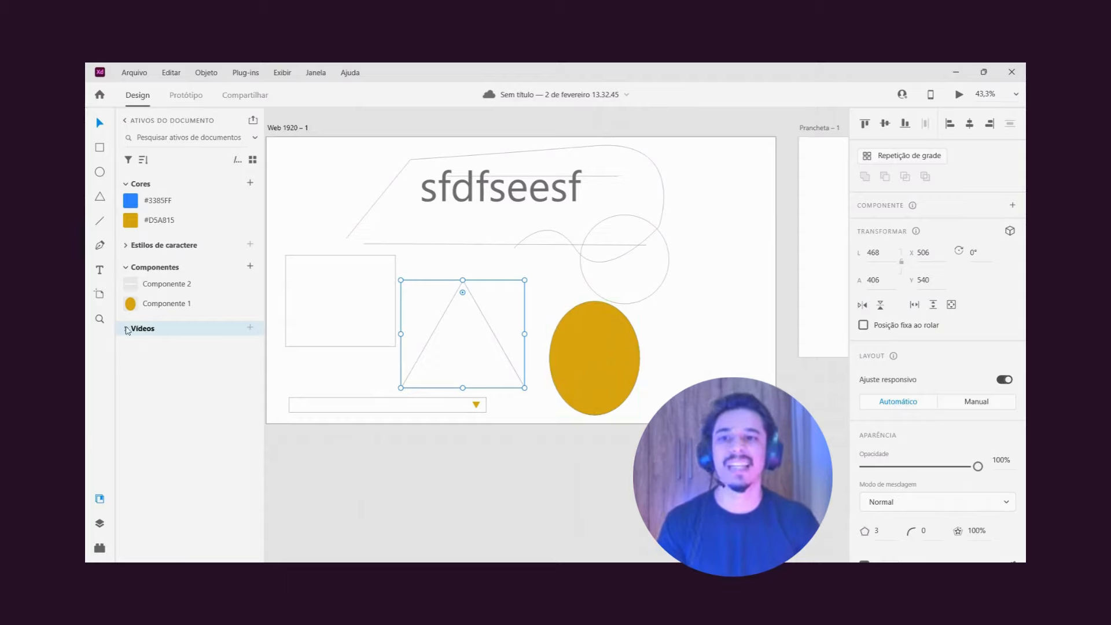
click(128, 268)
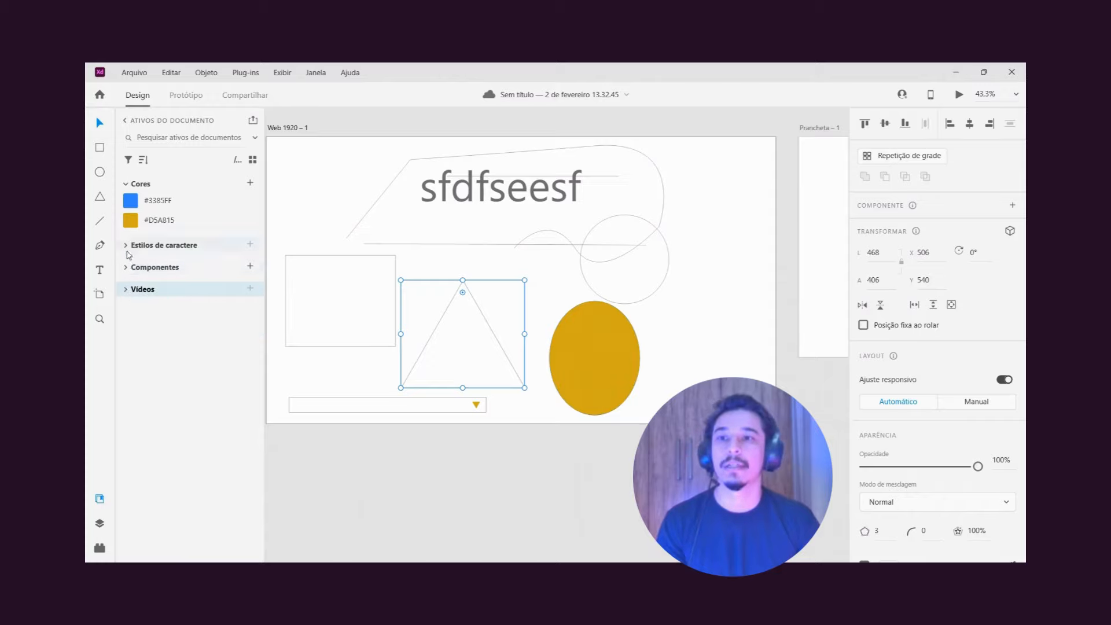
click(128, 246)
click(126, 187)
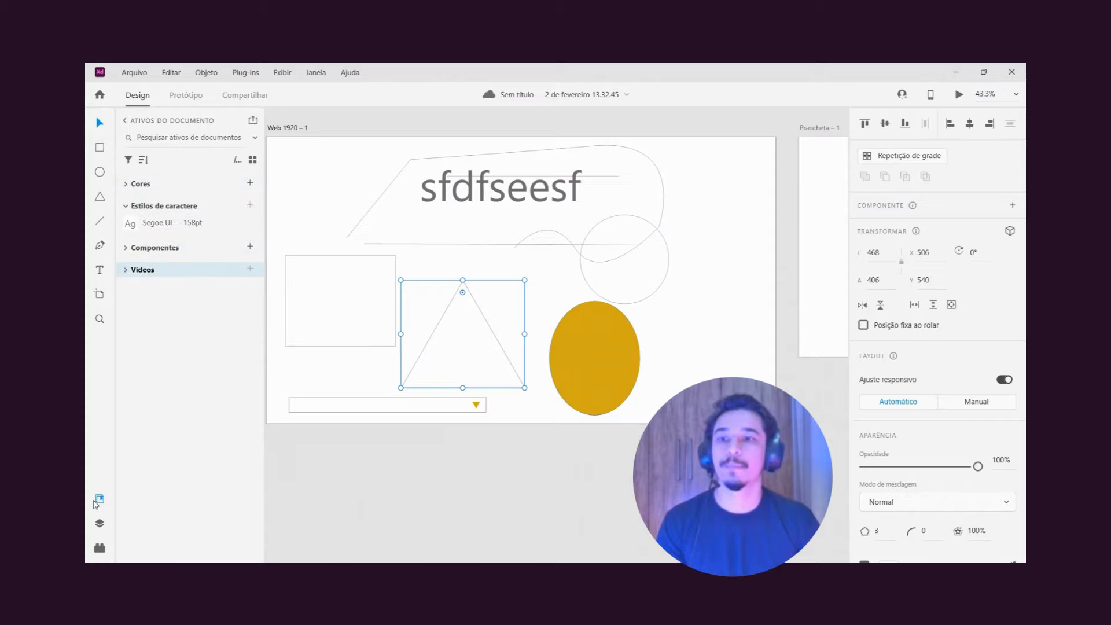
Step: Show the layers of the Web 1920 – 1 artboard and select the Componente 2 – 1 layer
click(100, 526)
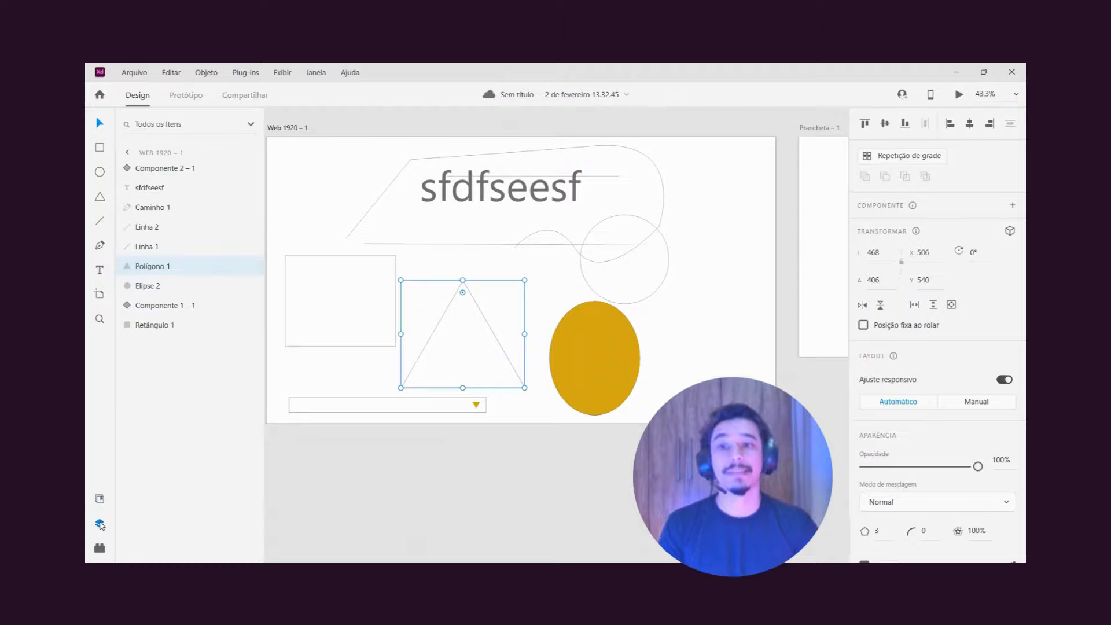
click(178, 174)
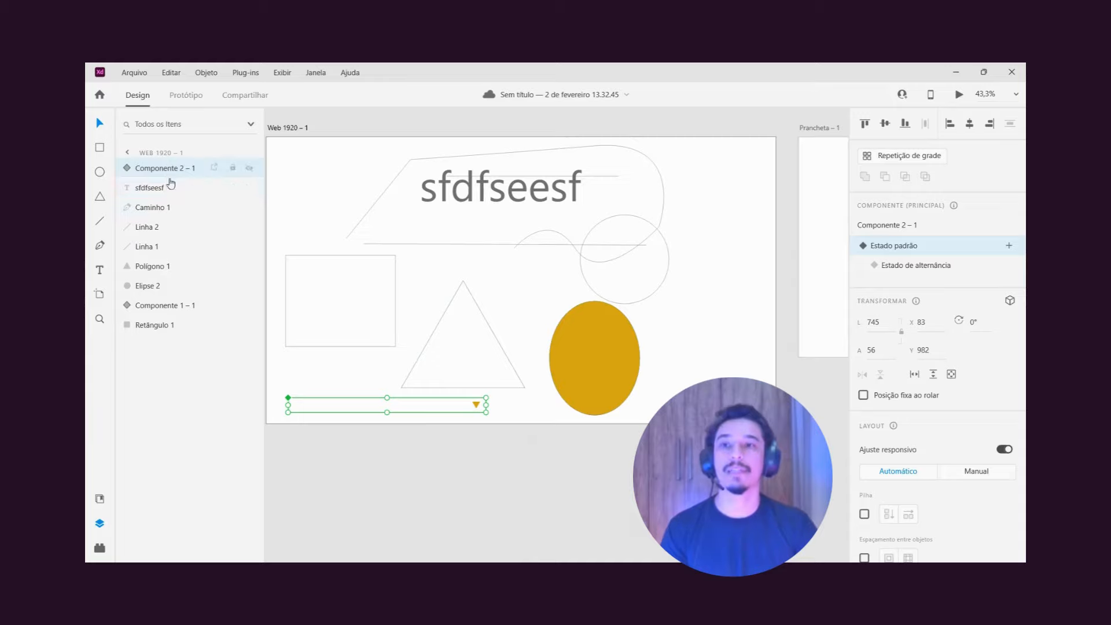
Step: Draw a perfect circle about 232 px in diameter between the rectangle and the triangle on the Web 1920 – 1 artboard
click(99, 171)
drag(396, 245, 463, 307)
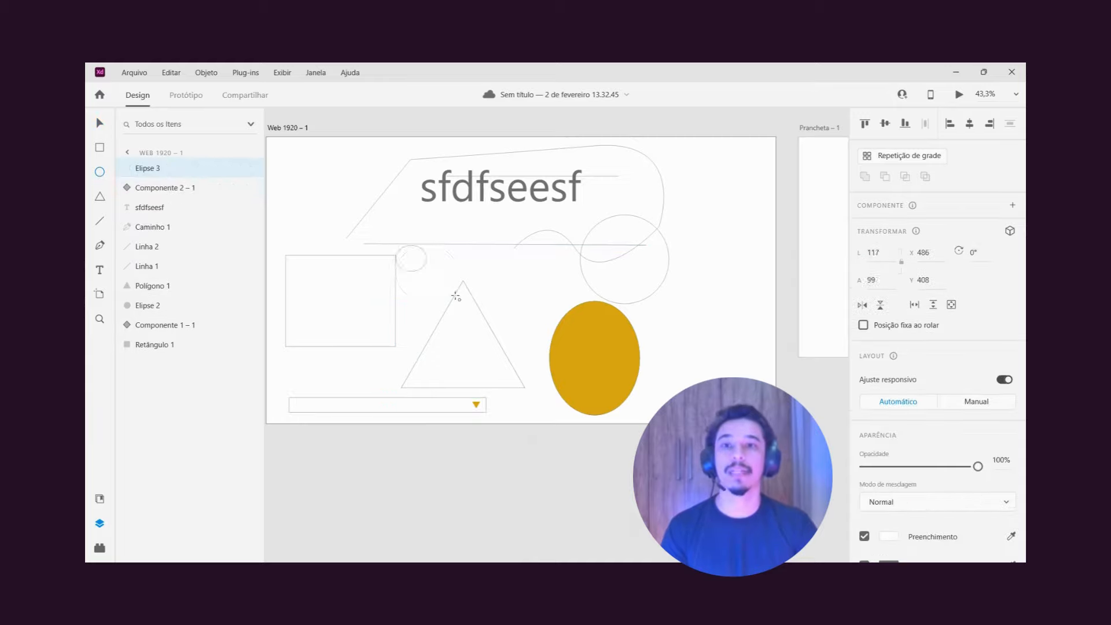
key(shift)
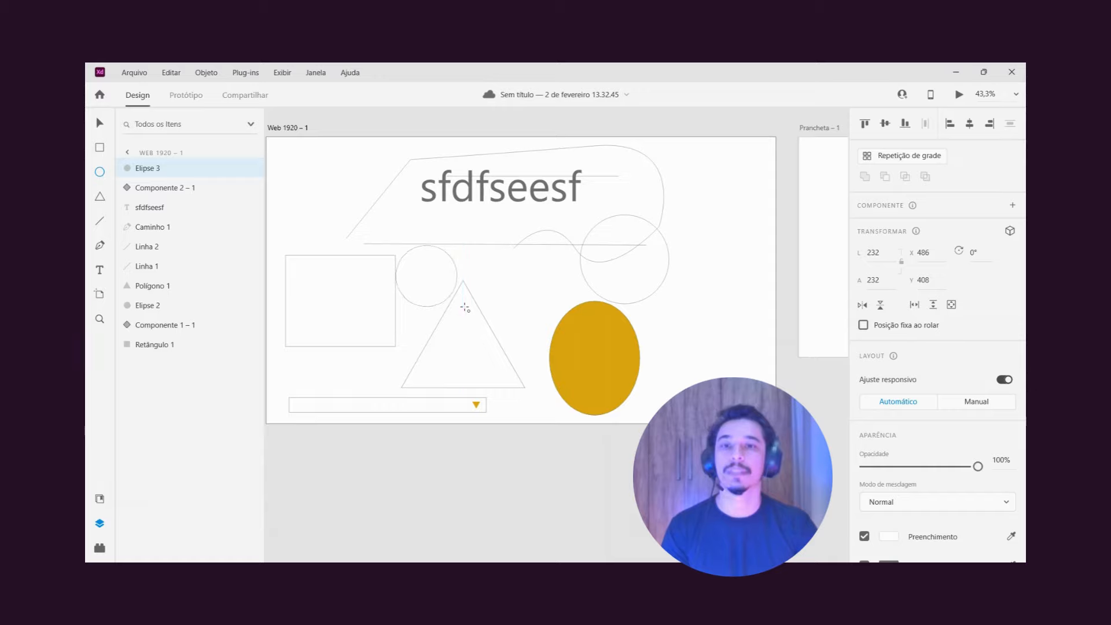
Step: Rename the new circle's layer as Redondo
double_click(148, 168)
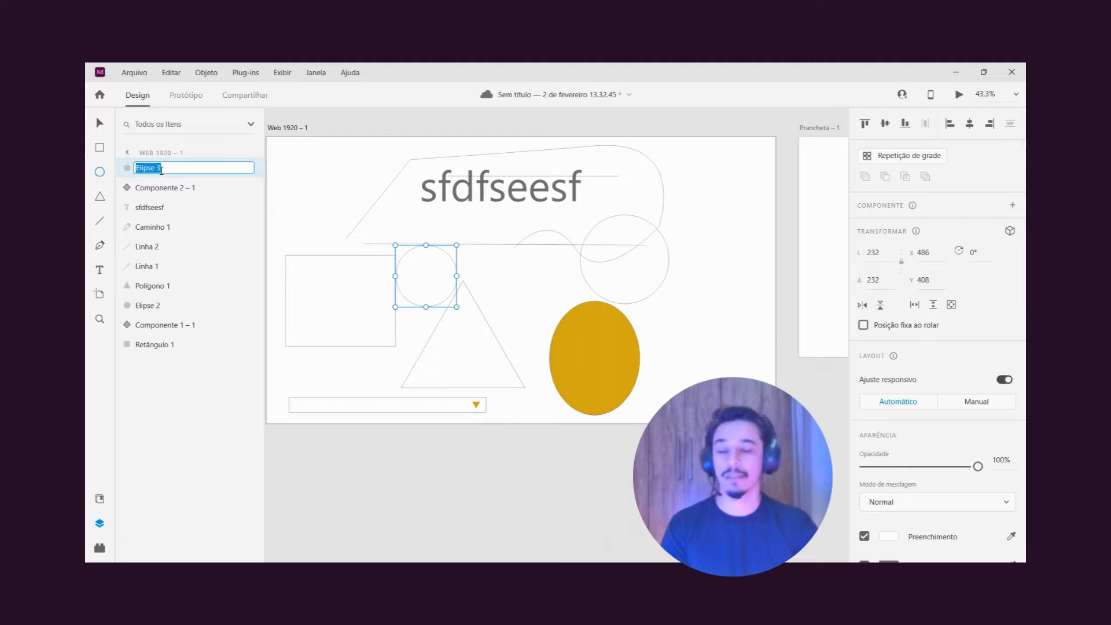
text(R)
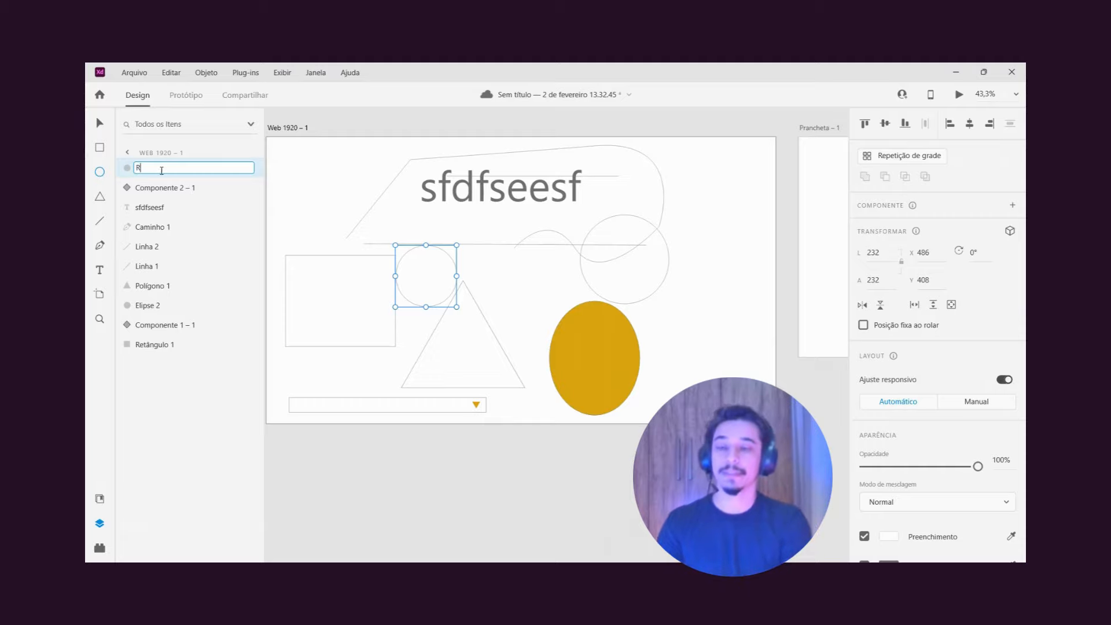
text(o)
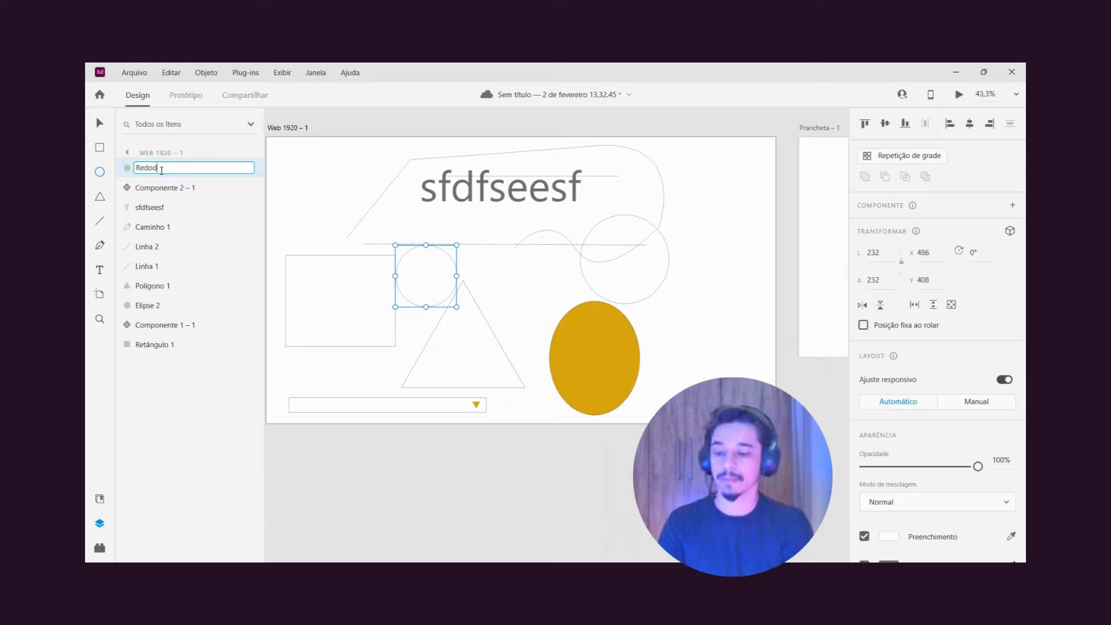
key(BackSpace)
key(BackSpace)
key(BackSpace)
key(BackSpace)
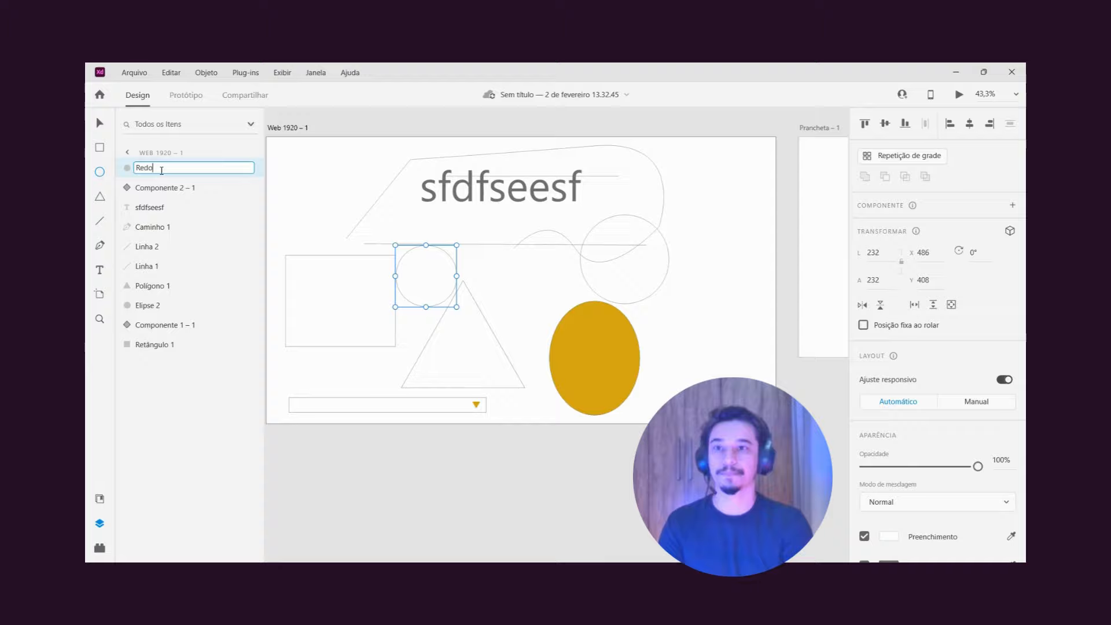
text(ndo)
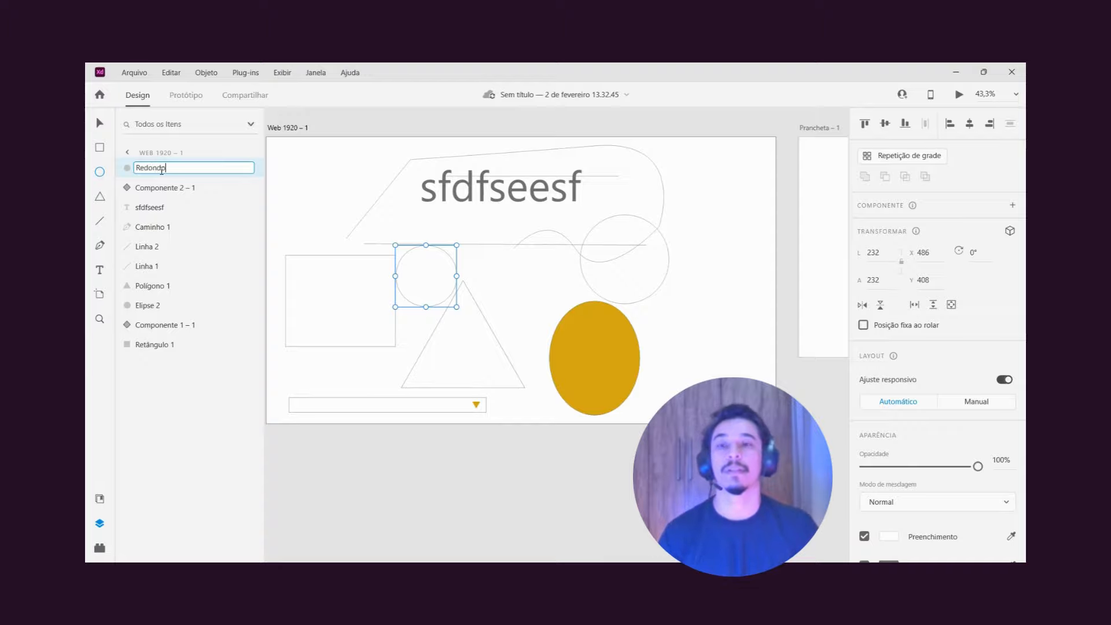
key(Return)
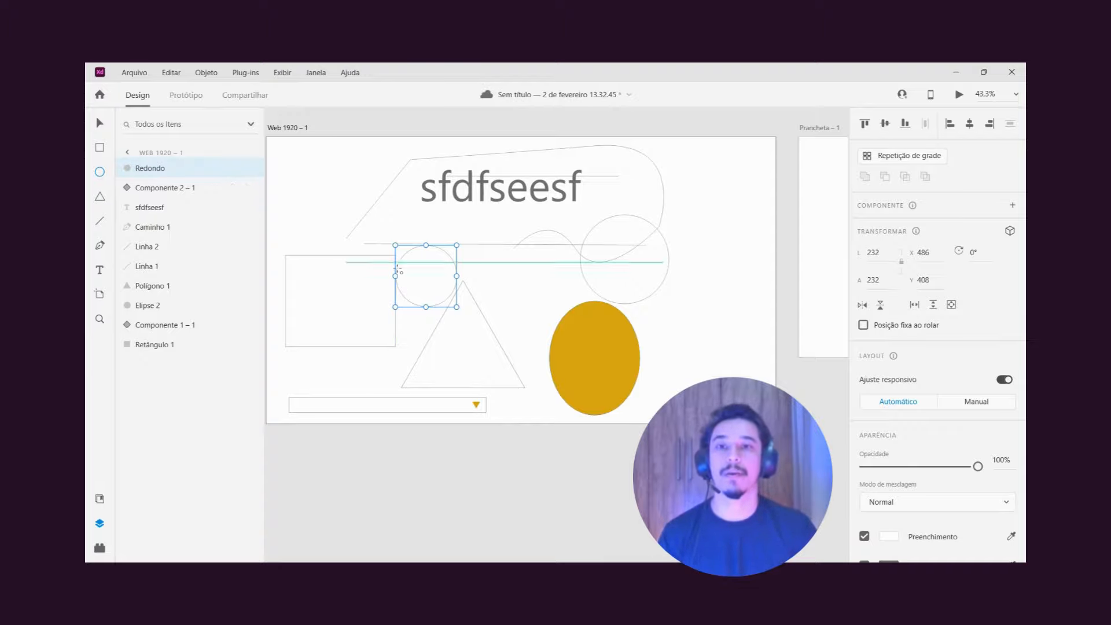
Step: Fill the Redondo circle with the saved document colour #3385FF
click(101, 124)
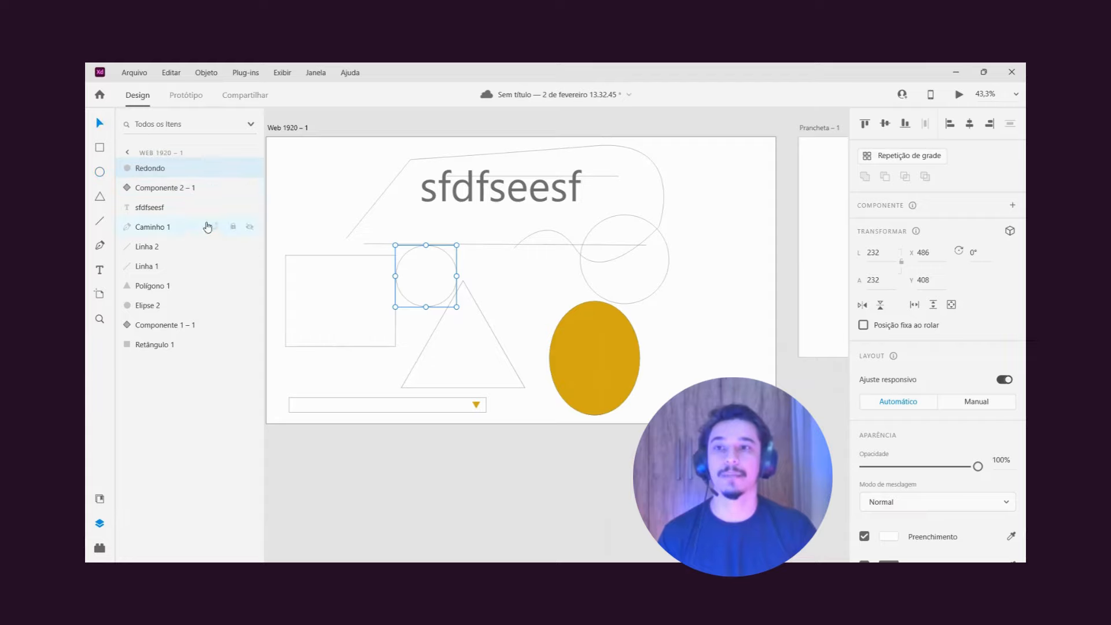
click(100, 501)
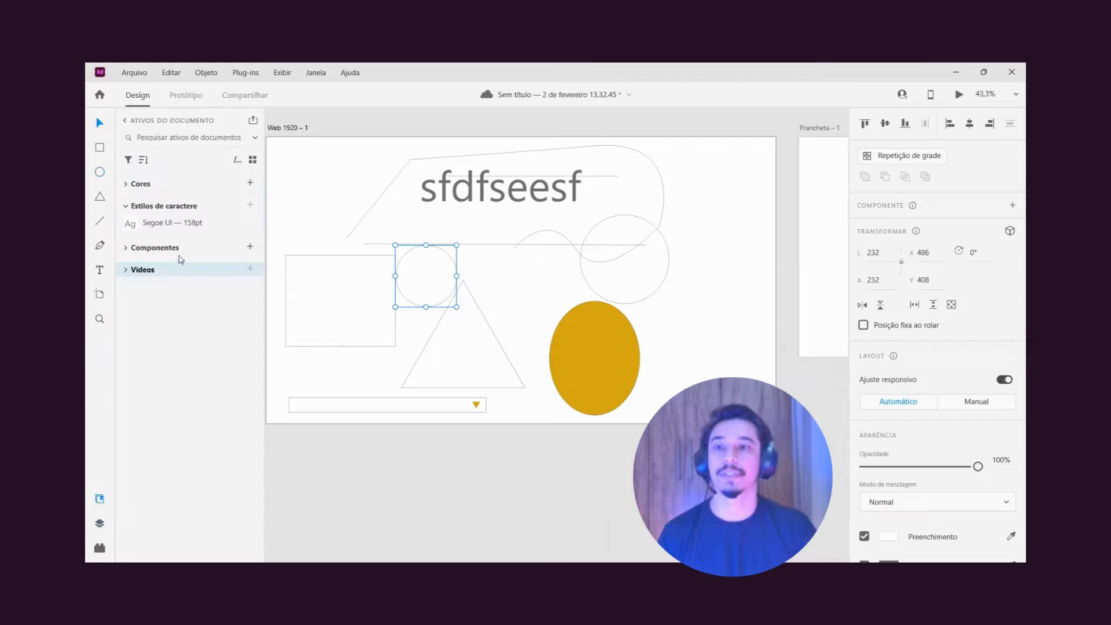
click(126, 185)
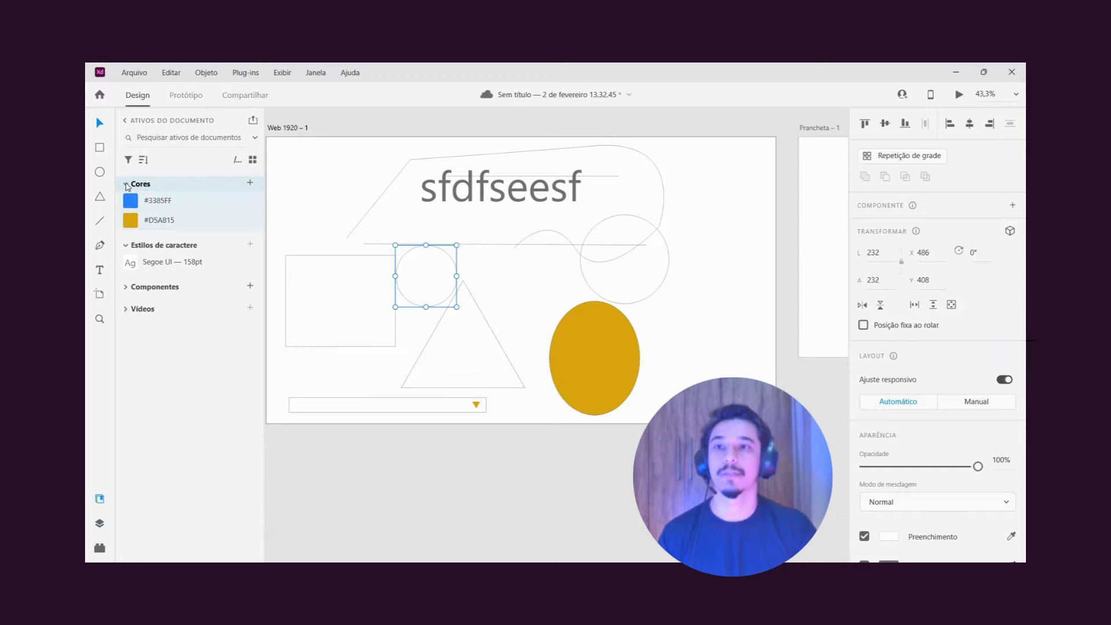
click(132, 205)
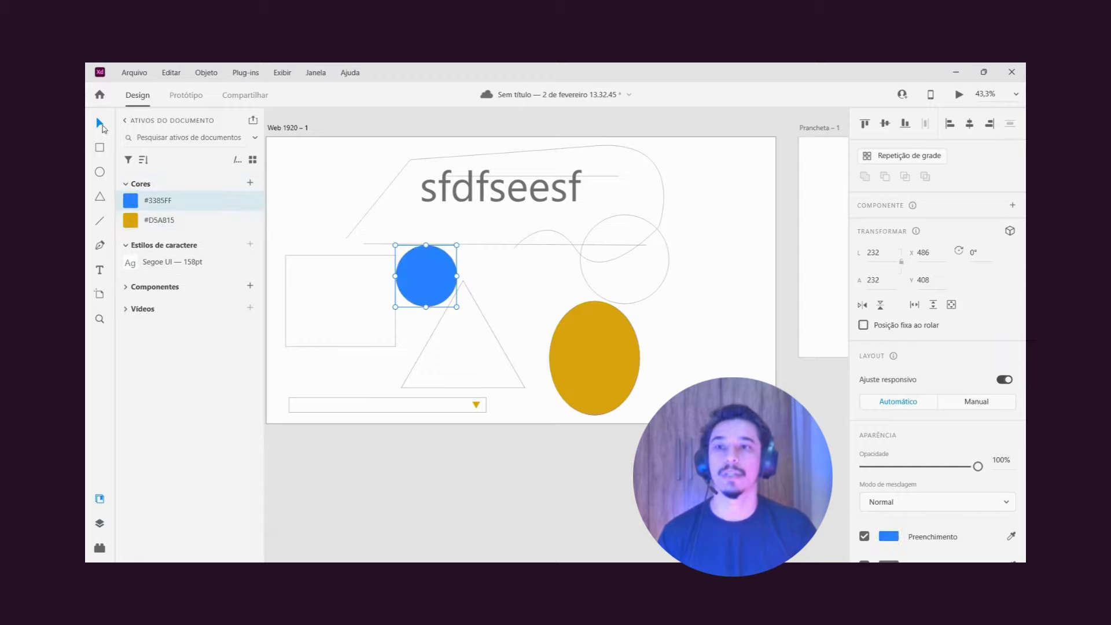
Step: Move the blue circle over the rectangle's upper-right corner and test its stacking order below Retângulo 1 and back at the top of the layers
click(100, 526)
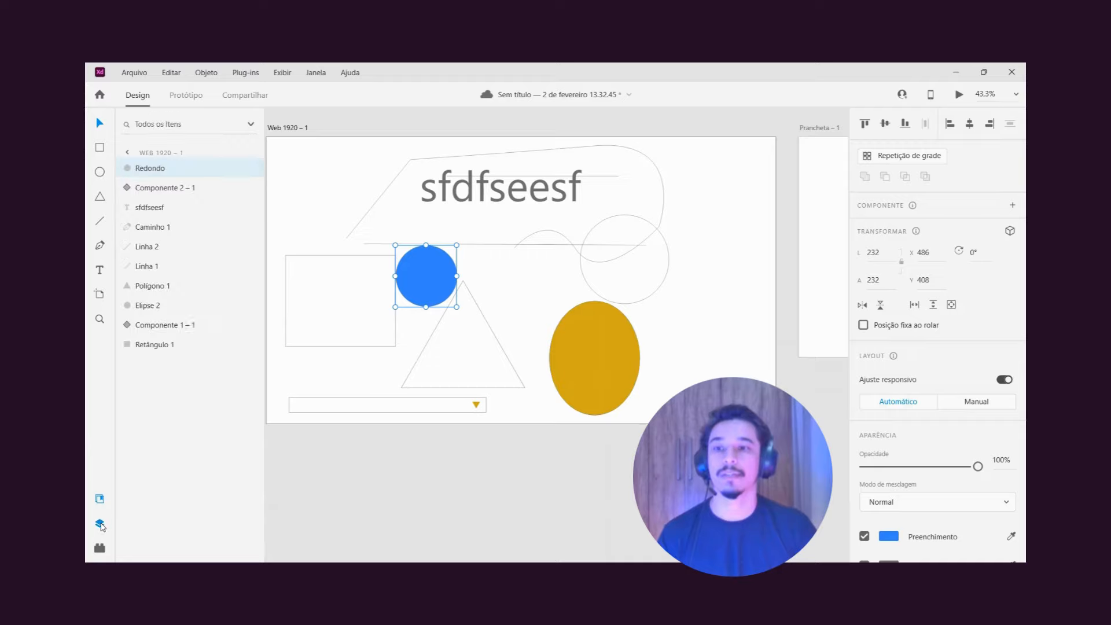
drag(446, 278, 414, 282)
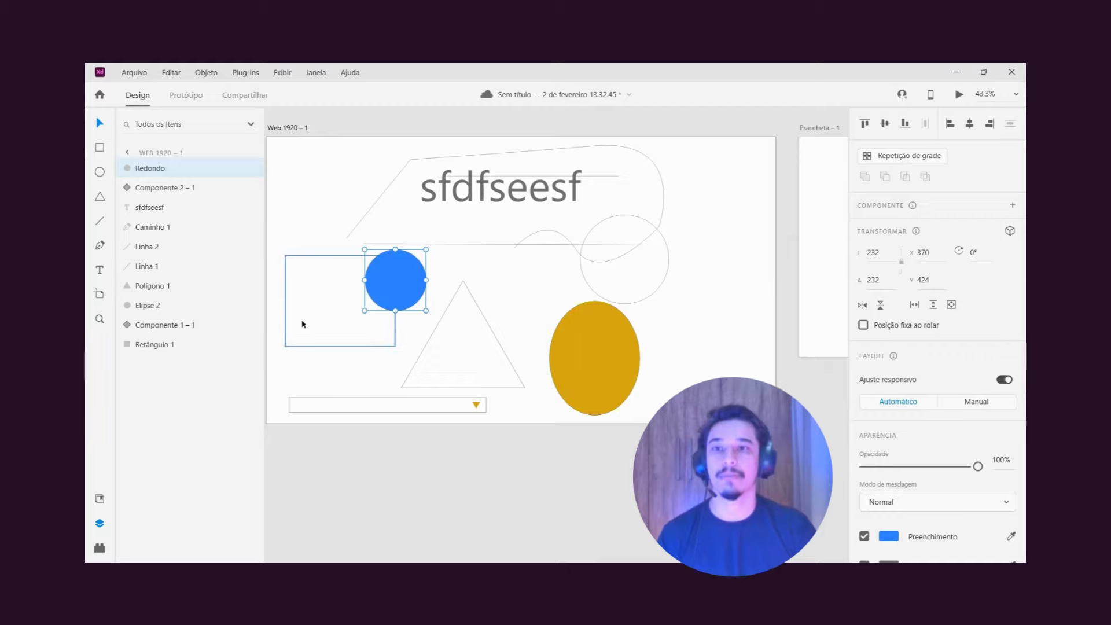
drag(168, 167, 159, 351)
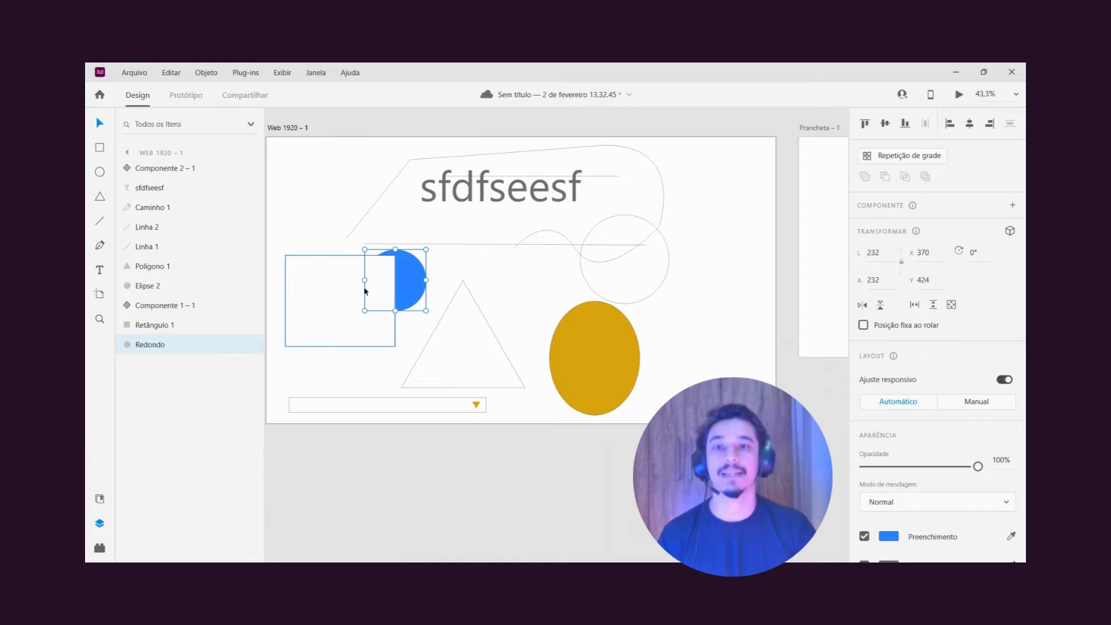
drag(150, 345, 156, 167)
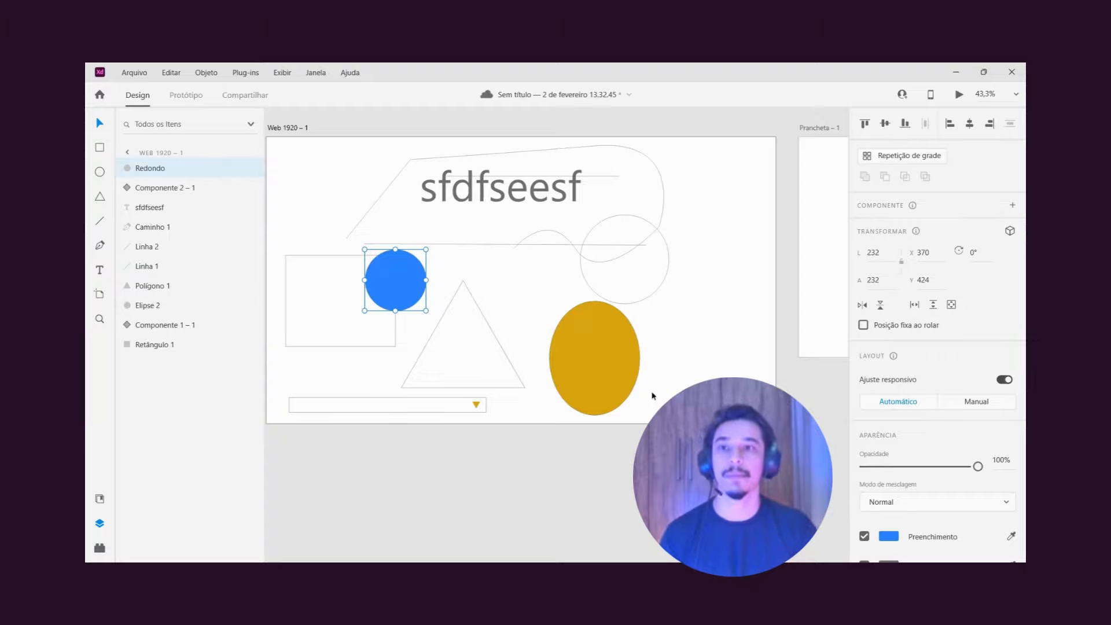
Step: Insert the AKAR location pin icon from the Icons 4 Design plug-in beside the blue circle
click(99, 551)
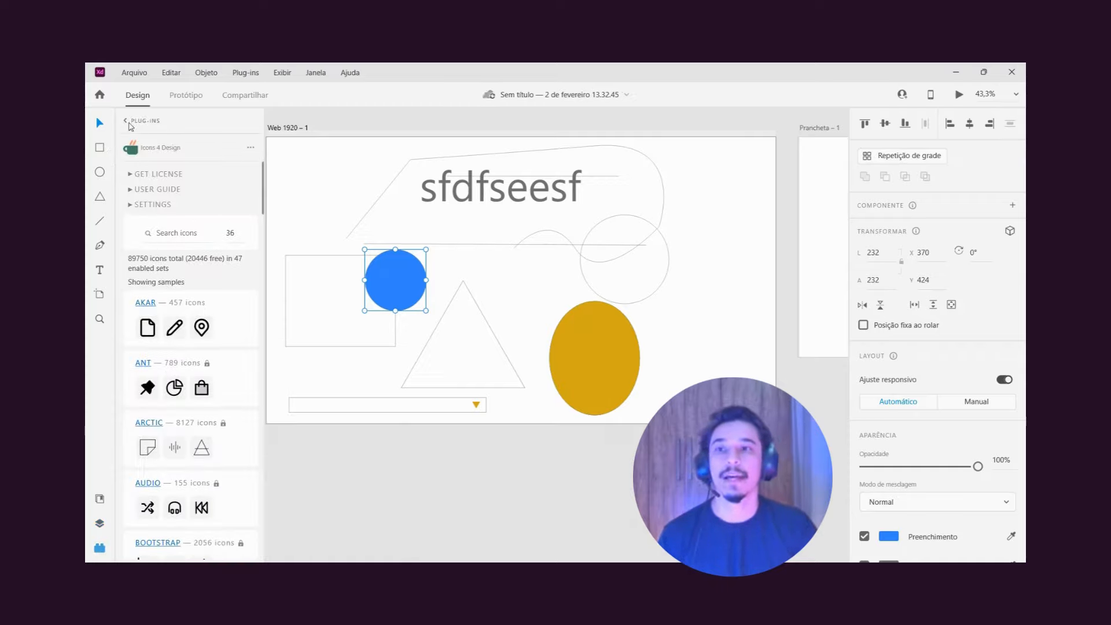
click(126, 121)
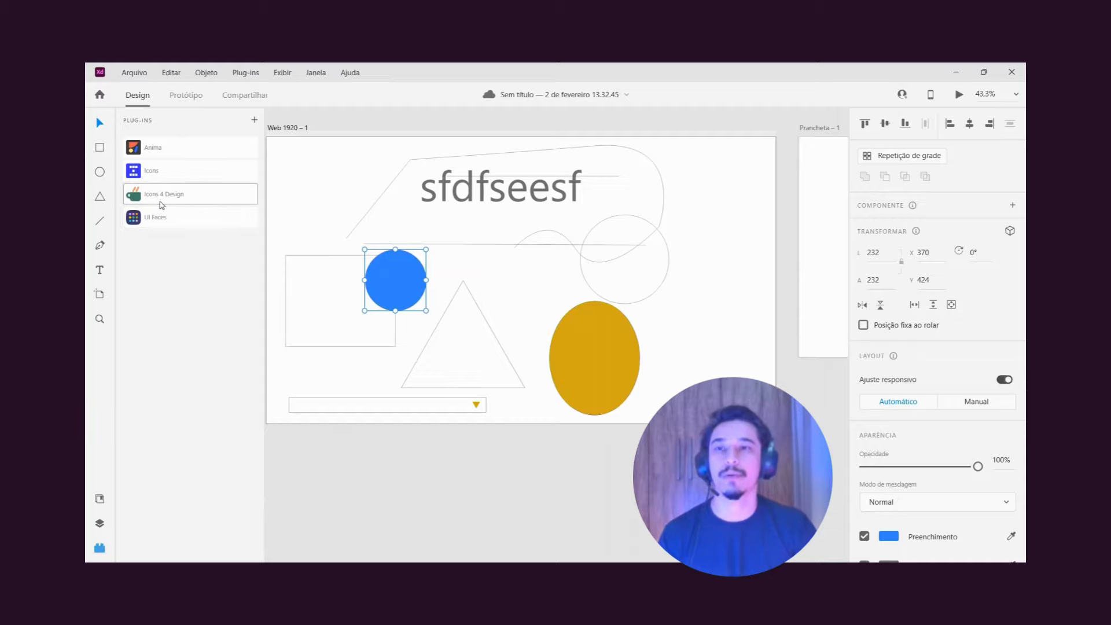
click(197, 201)
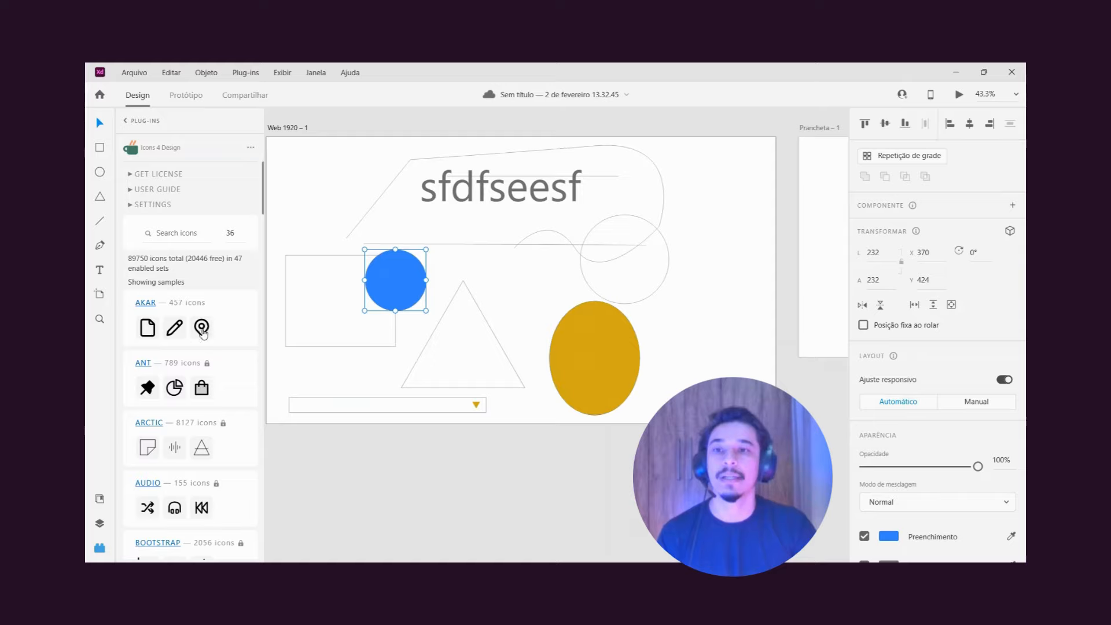
drag(204, 329, 435, 280)
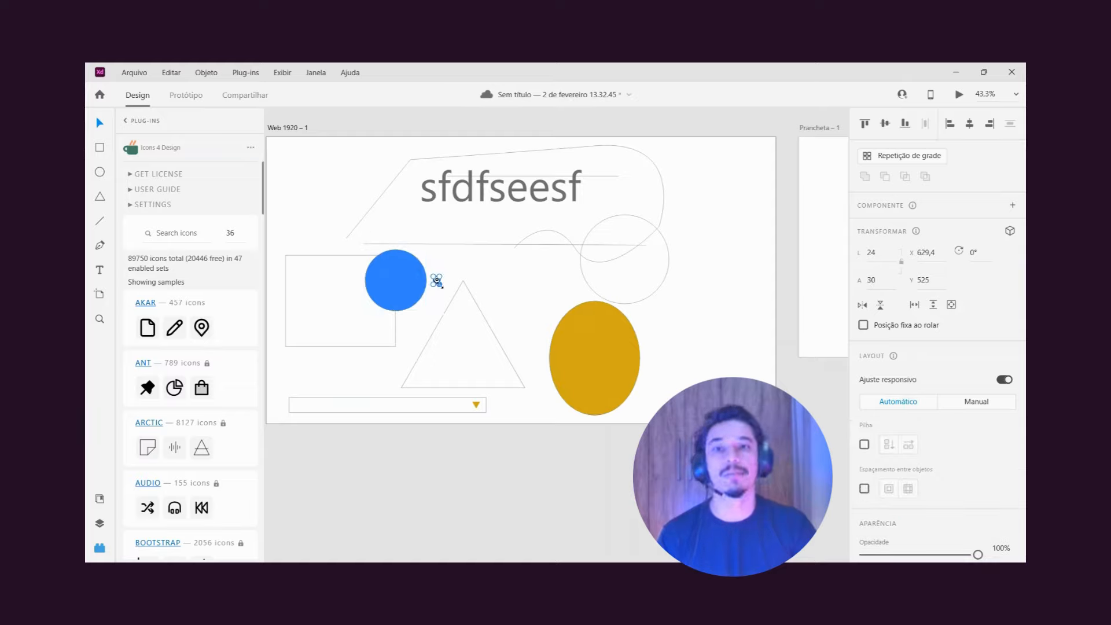
Step: Enlarge the location pin icon to about 111 × 131, leave the Icons 4 Design plug-in and save the document
drag(437, 282, 464, 311)
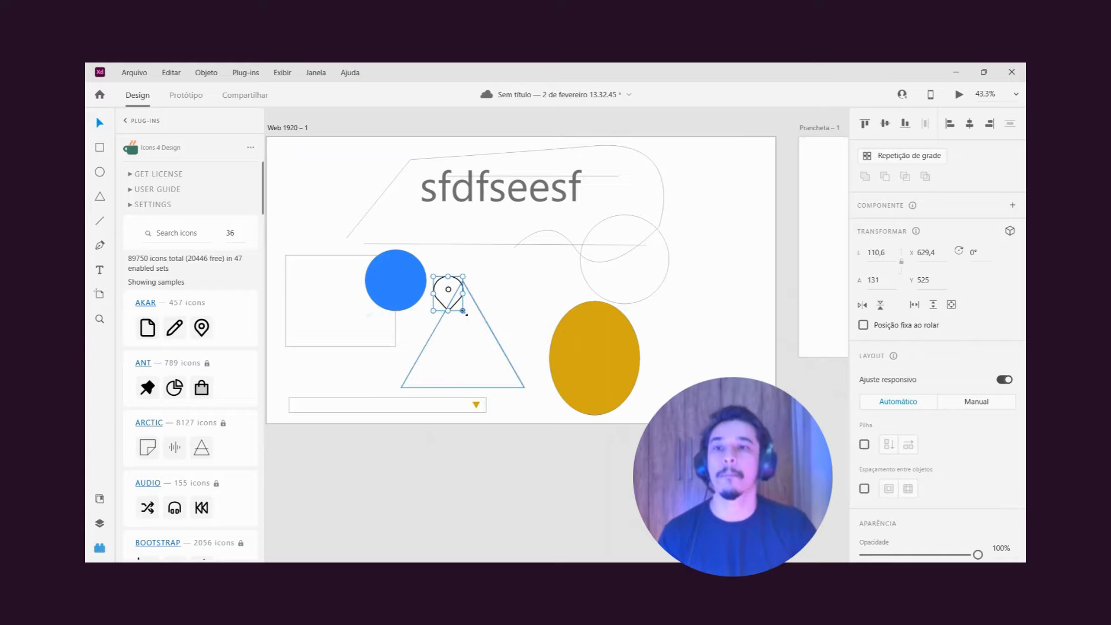
click(126, 121)
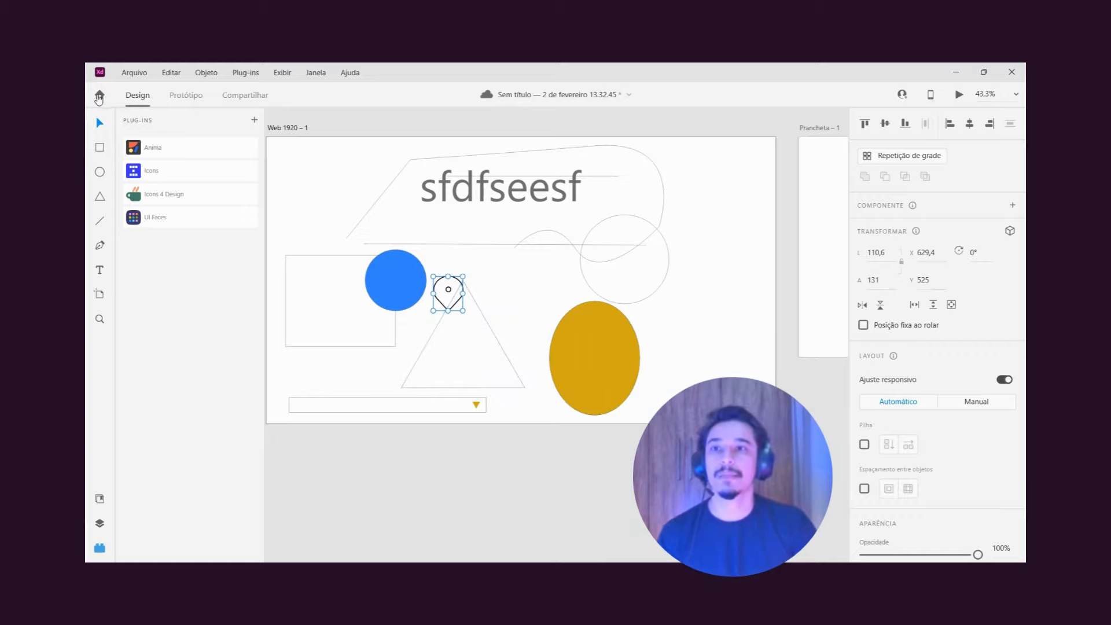
key(ctrl+s)
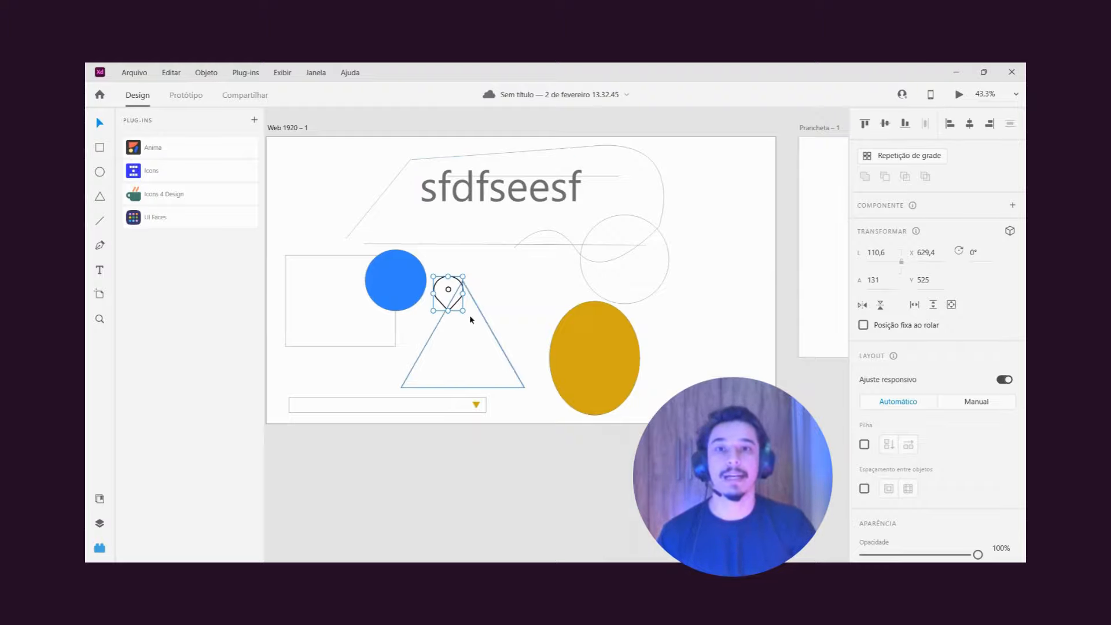
Step: Add a prototype transition on tap from the location pin icon to the Prancheta – 1 artboard
click(195, 99)
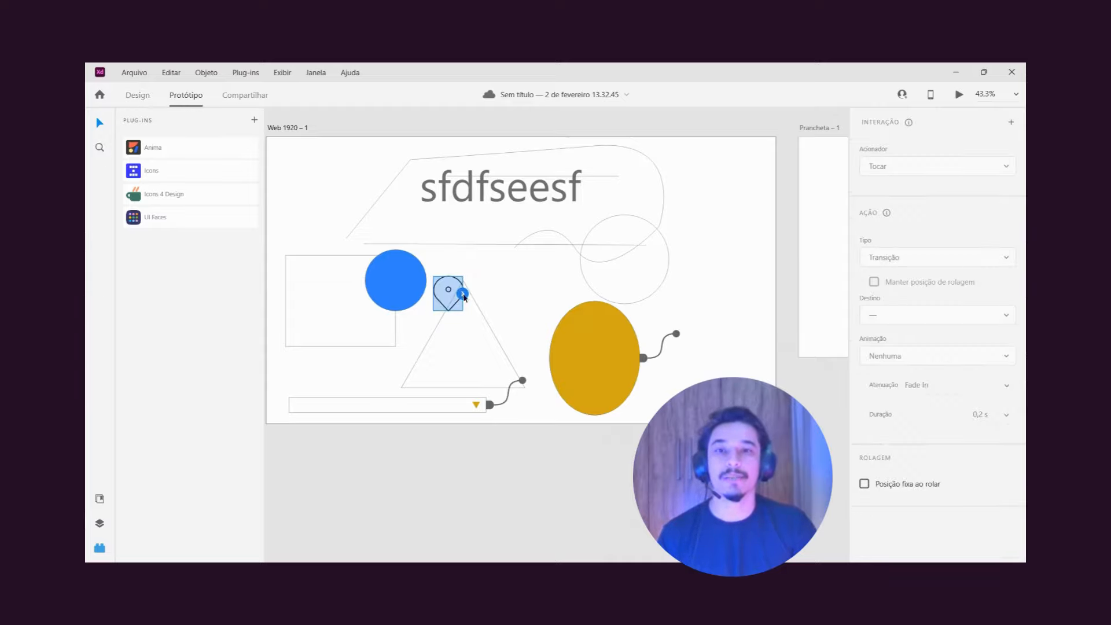
drag(463, 294, 802, 291)
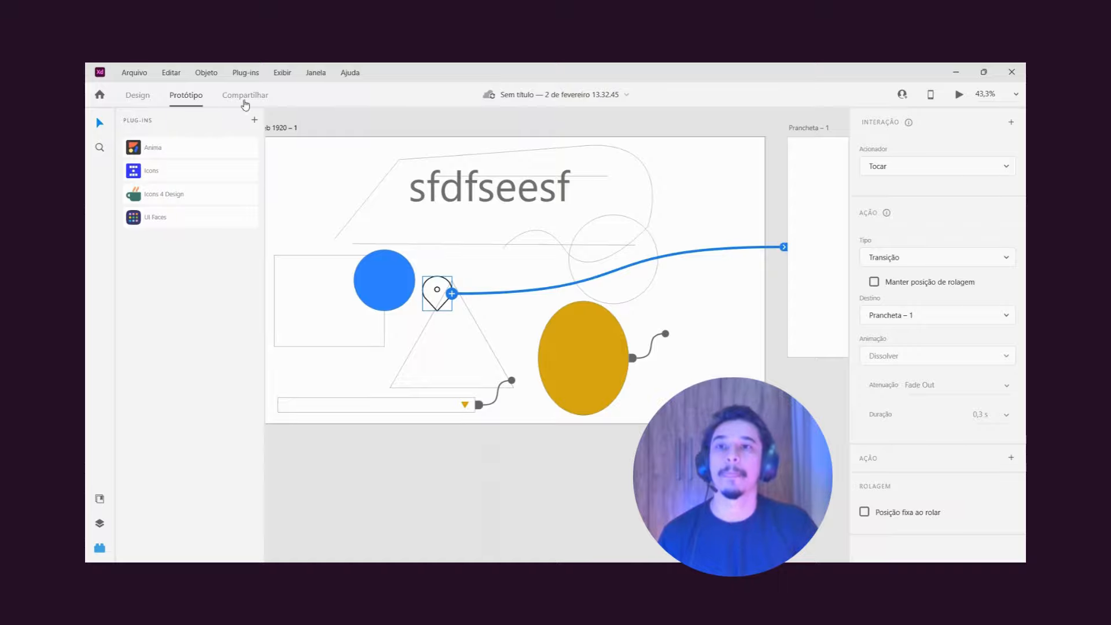
Step: Create a share link with the Revisão de design view and access for Qualquer pessoa com o link, and update the link
click(250, 100)
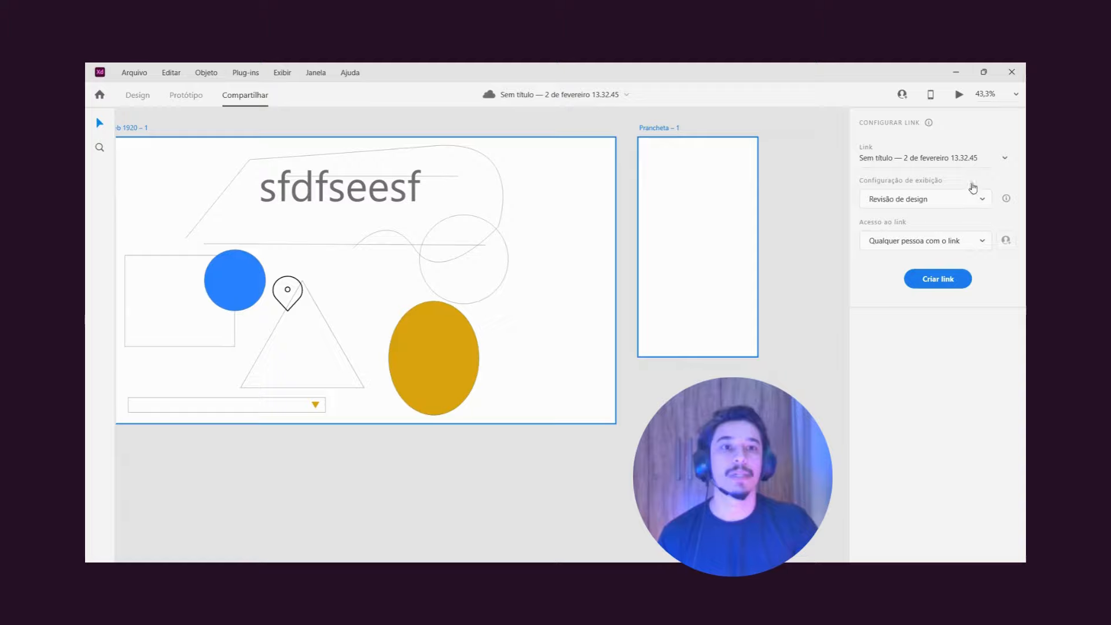
click(911, 155)
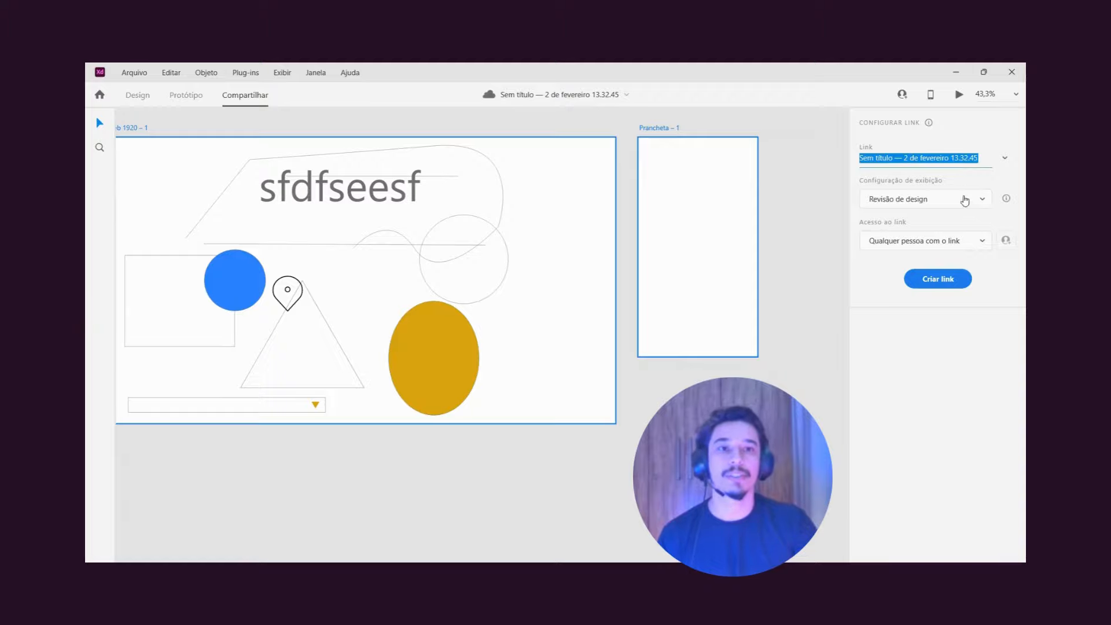
click(981, 204)
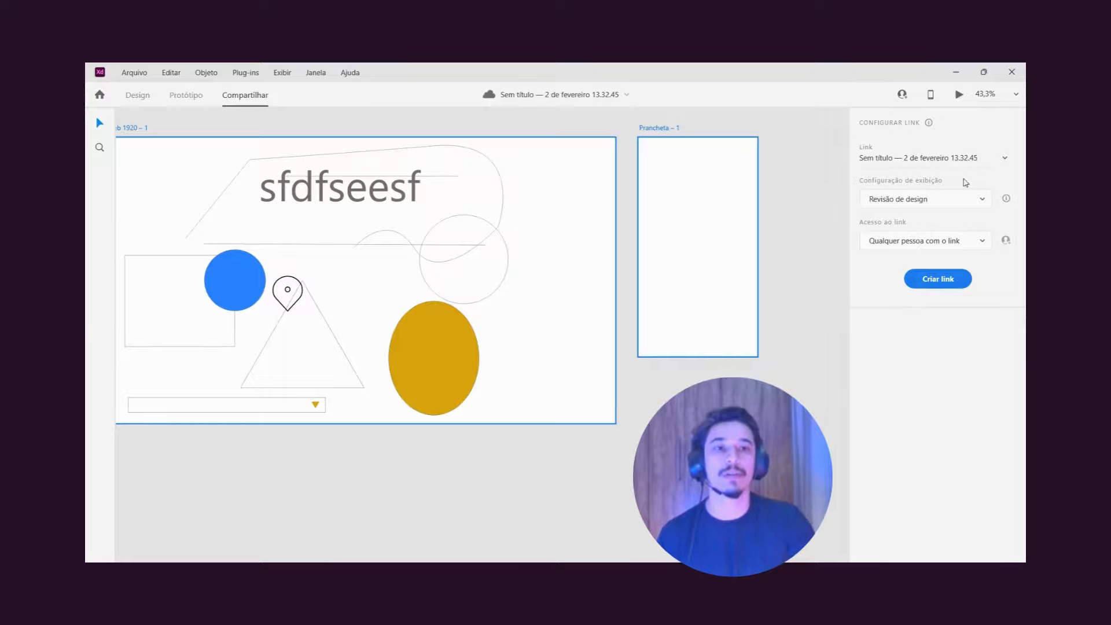
click(952, 280)
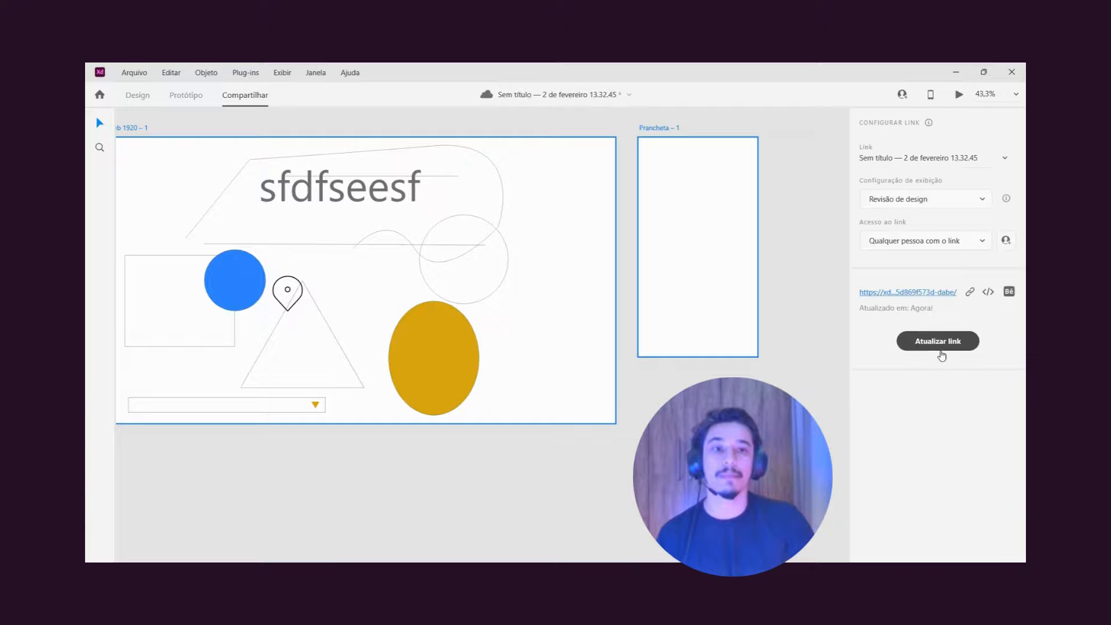
click(943, 354)
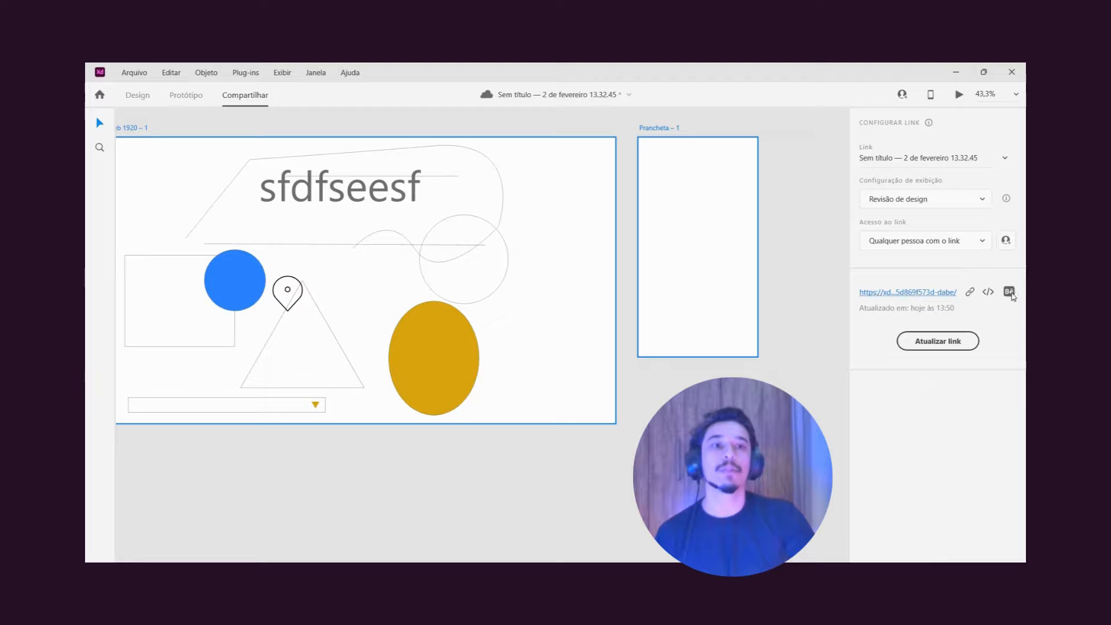
mouse_move(1012, 294)
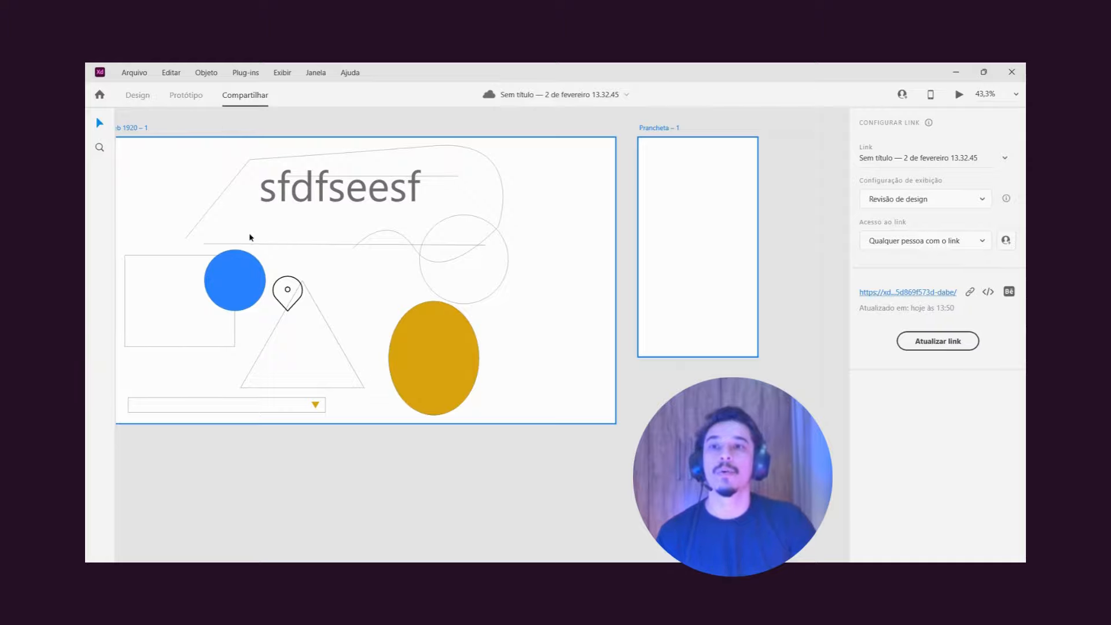
Step: Return to design mode, deselect the artboards and move the blue circle above the rectangle, to about X 162, Y 148
click(142, 100)
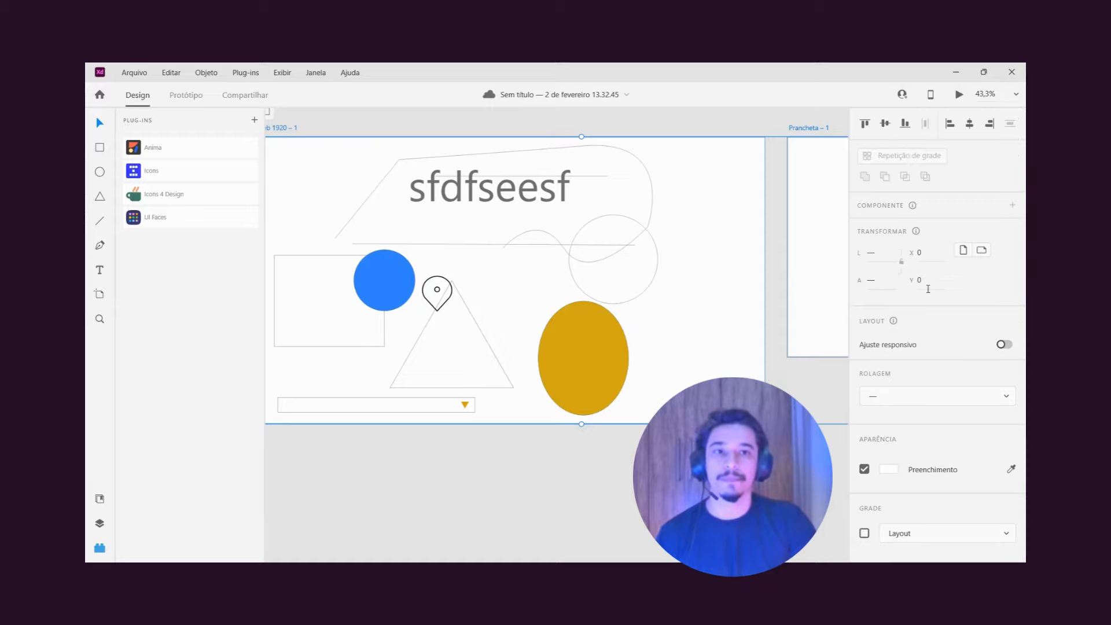
click(767, 288)
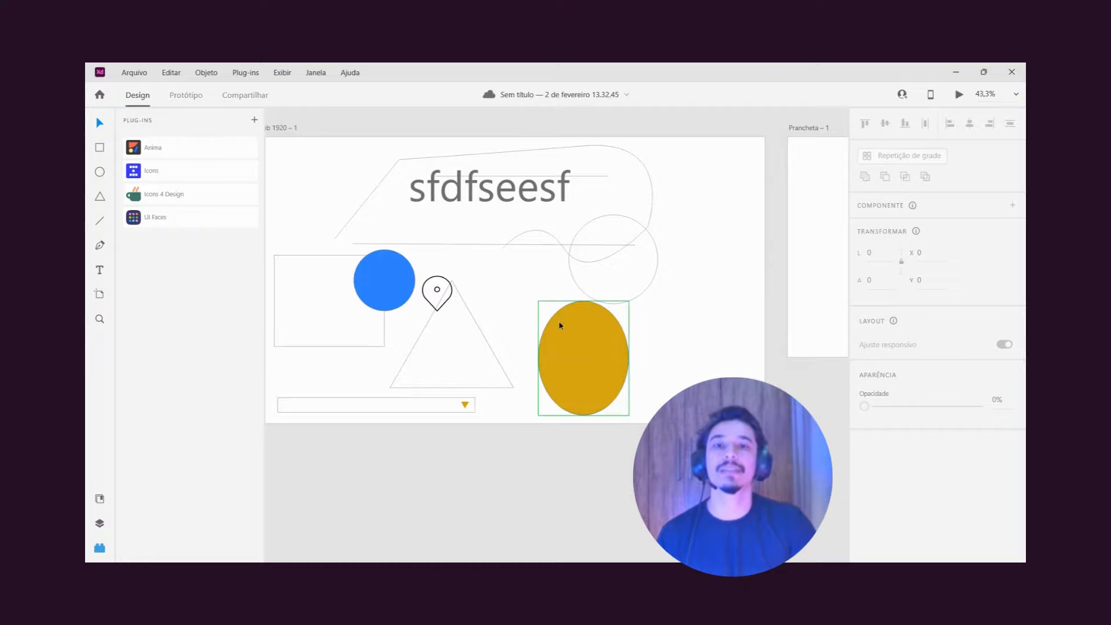
drag(510, 276, 528, 292)
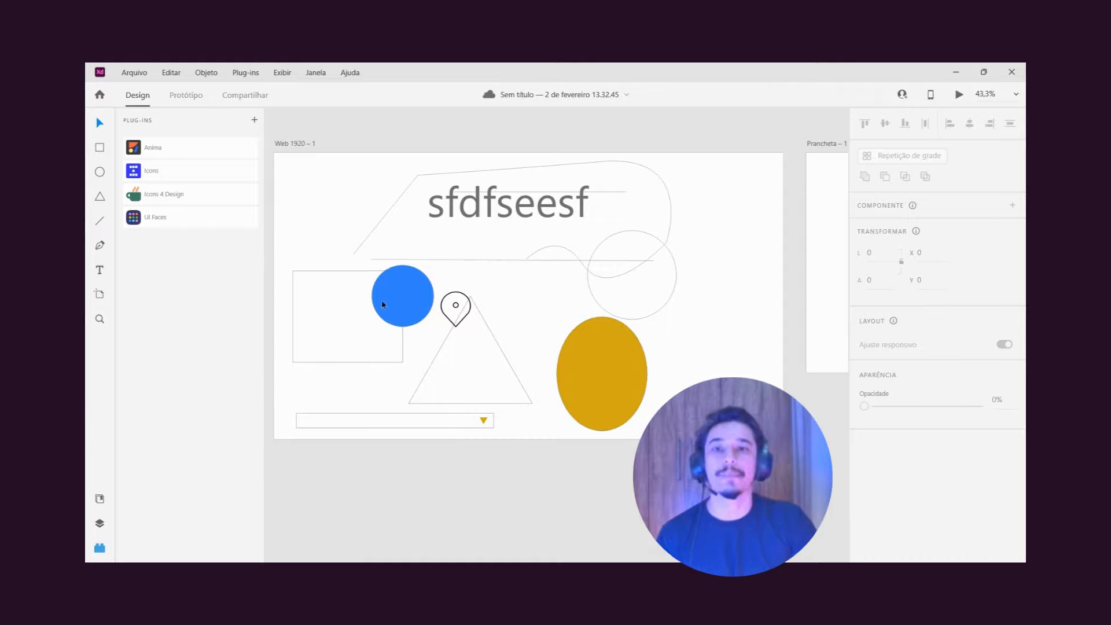
click(399, 297)
drag(416, 300, 358, 226)
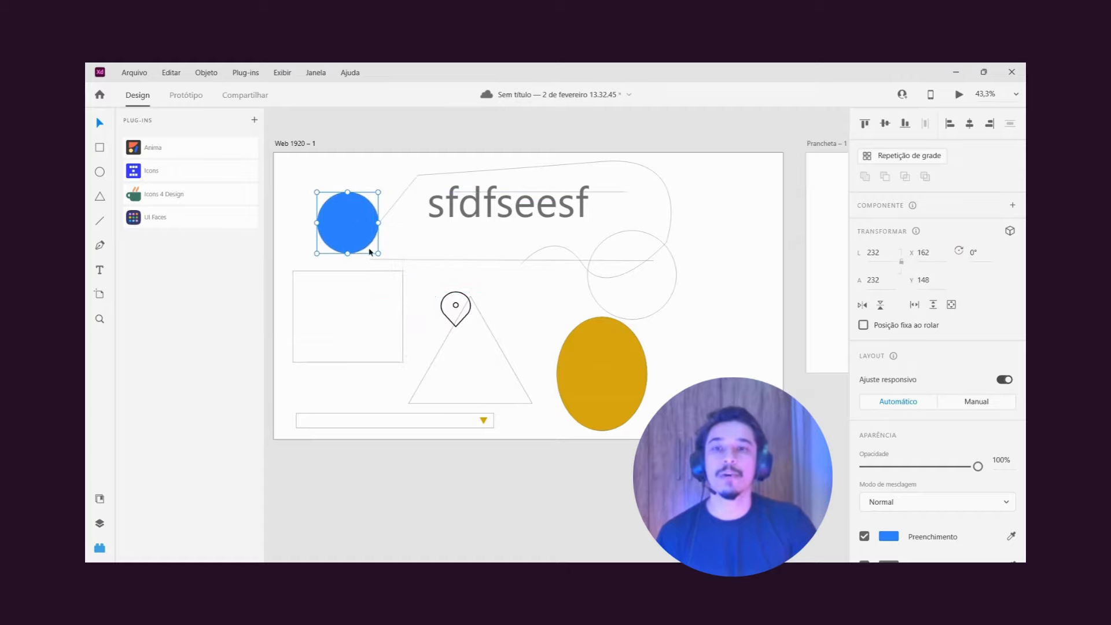
Step: Align the blue circle to the artboard's top edge, then its vertical middle, then its bottom edge
click(866, 123)
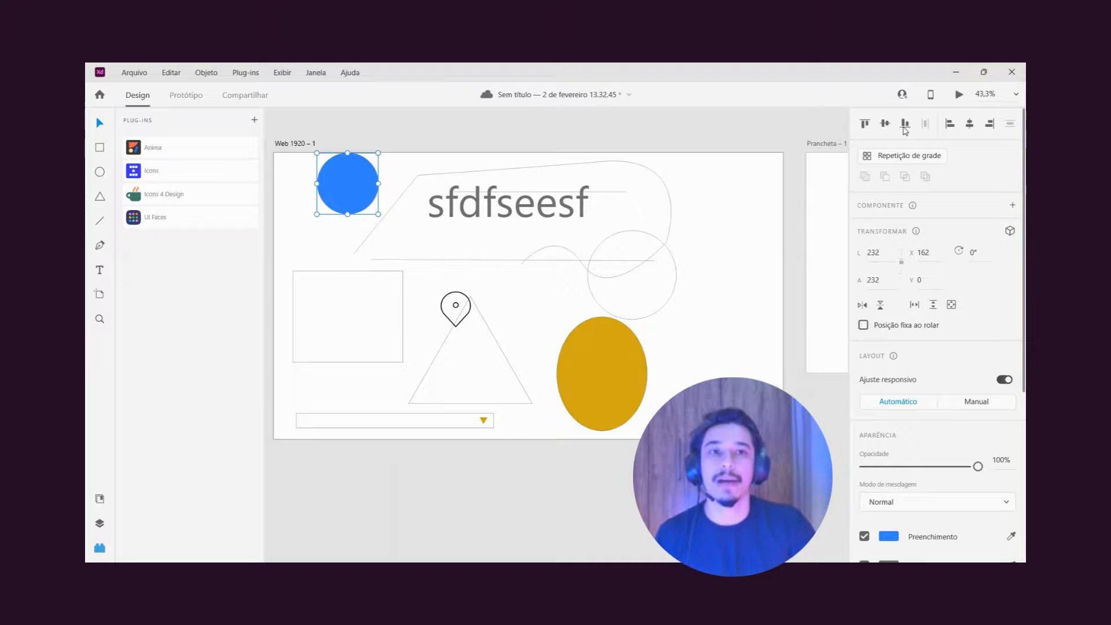
click(886, 126)
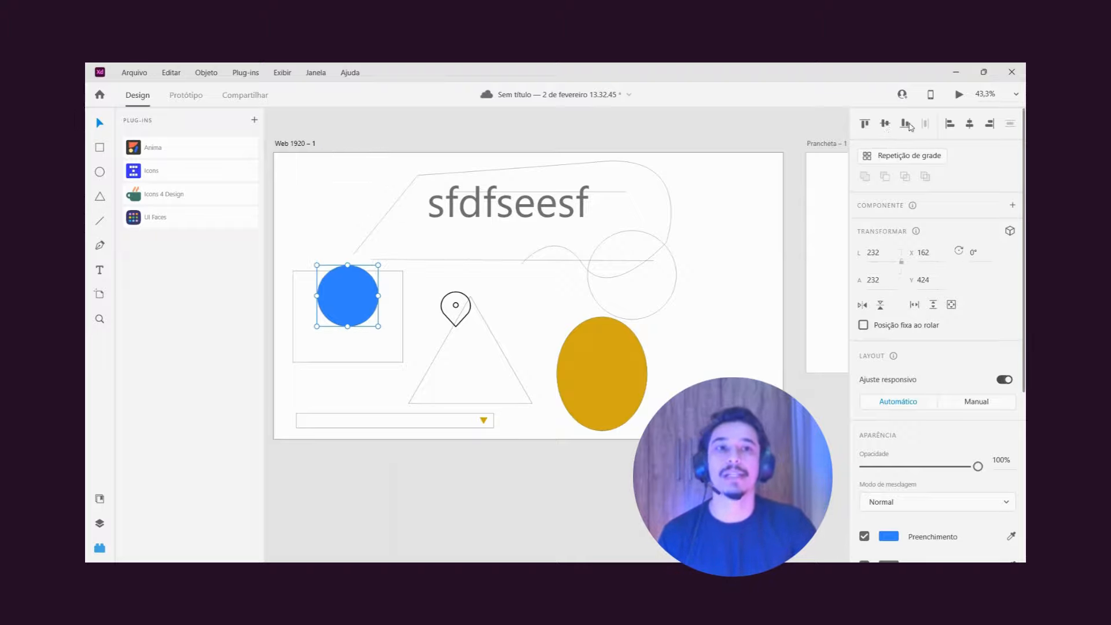
click(907, 125)
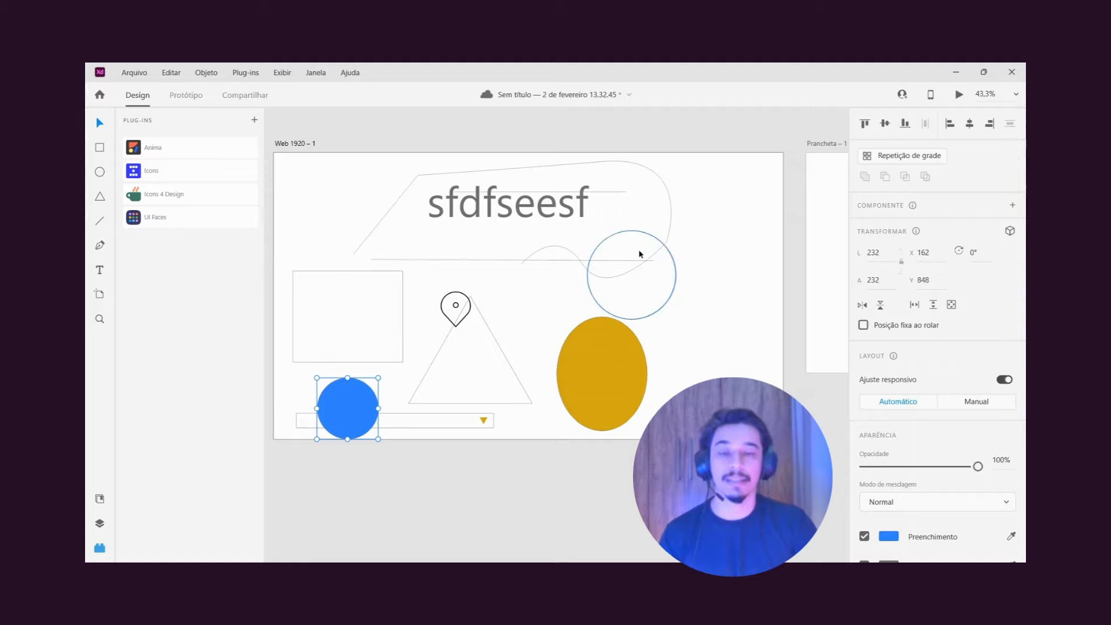
Step: Add the golden ellipse and the triangle to the blue circle's selection and distribute the three shapes horizontally
shift+click(615, 364)
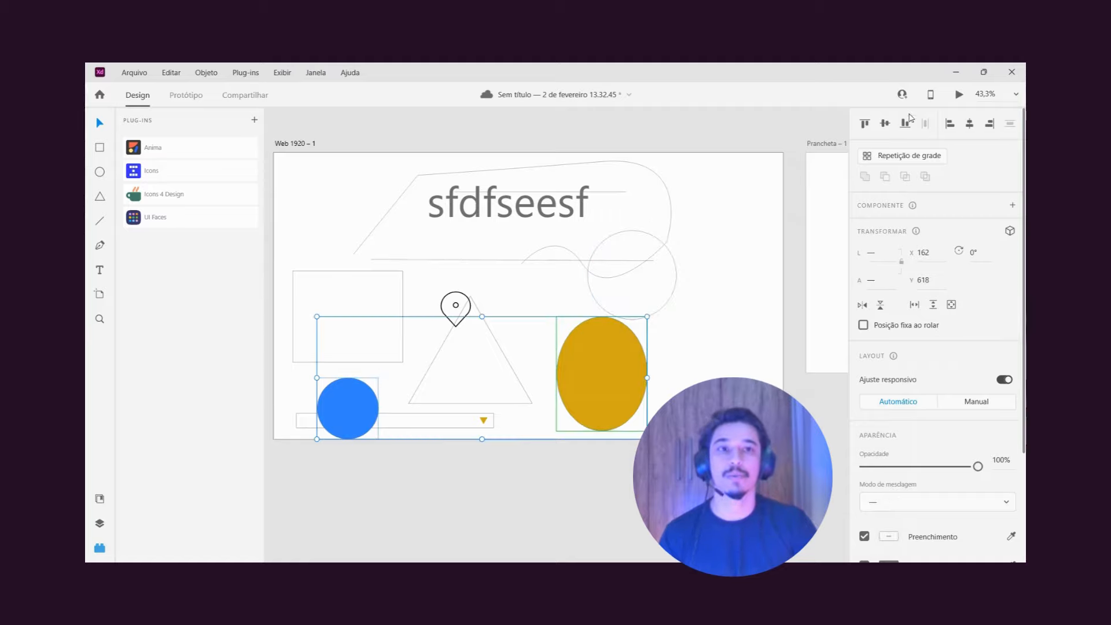
shift+click(469, 363)
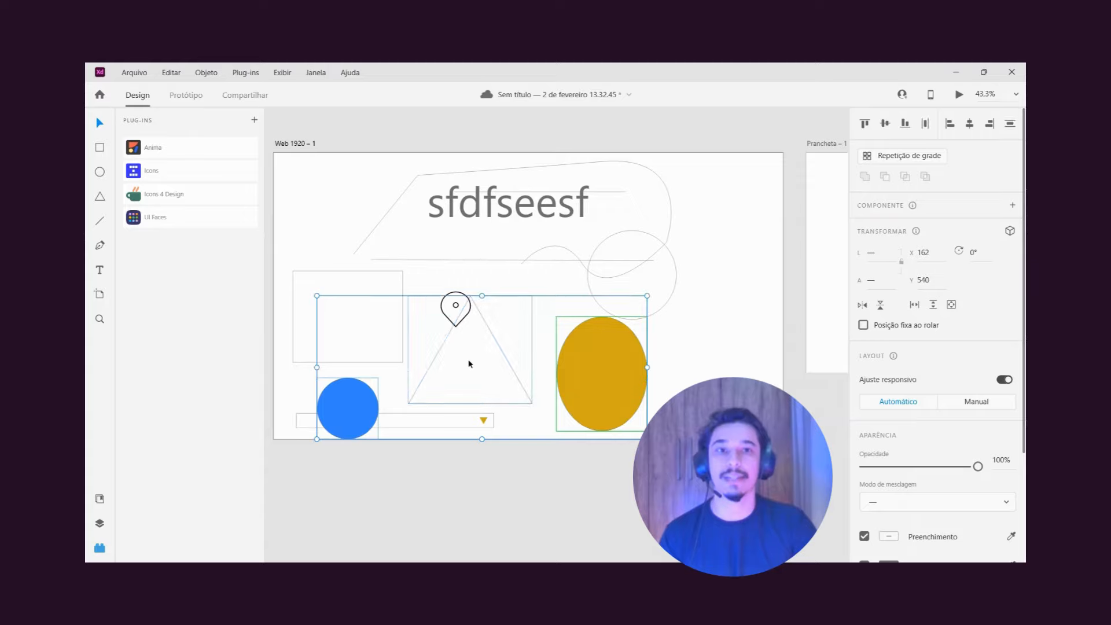
click(926, 125)
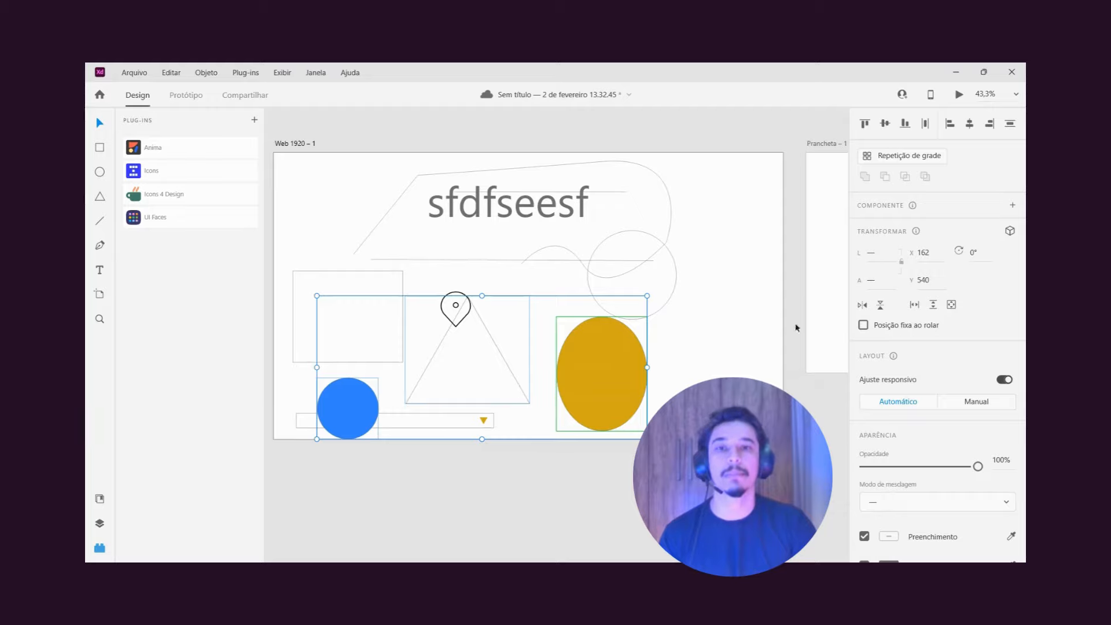
Step: Align the three selected shapes left, centre them on each other horizontally, and move the stack to about X 800, Y 445
click(950, 124)
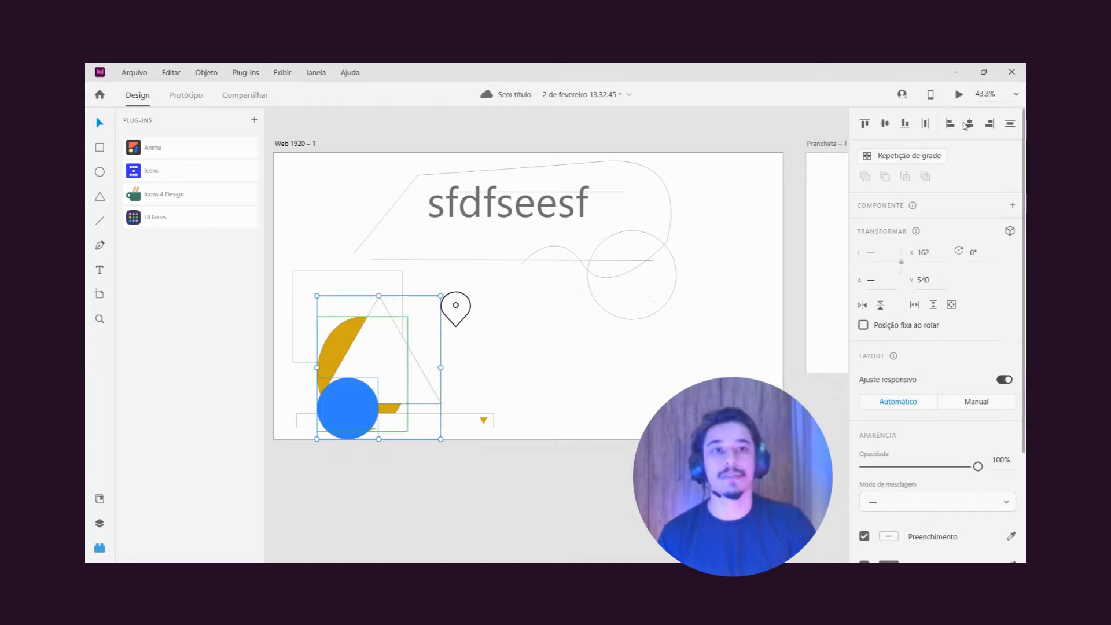
click(969, 124)
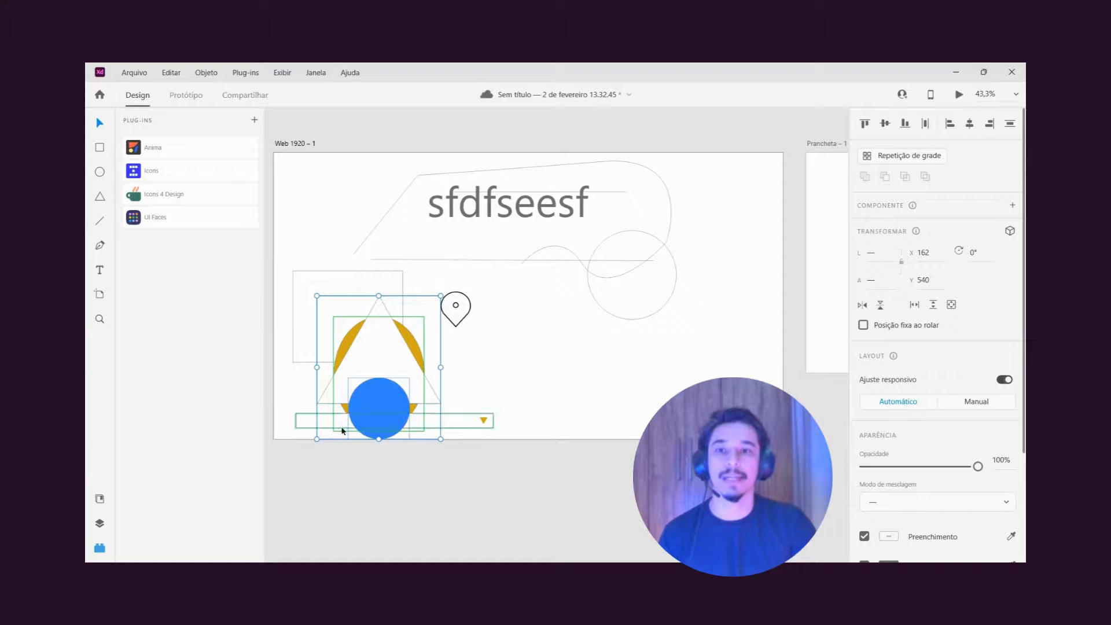
drag(375, 370, 541, 287)
drag(561, 331, 553, 335)
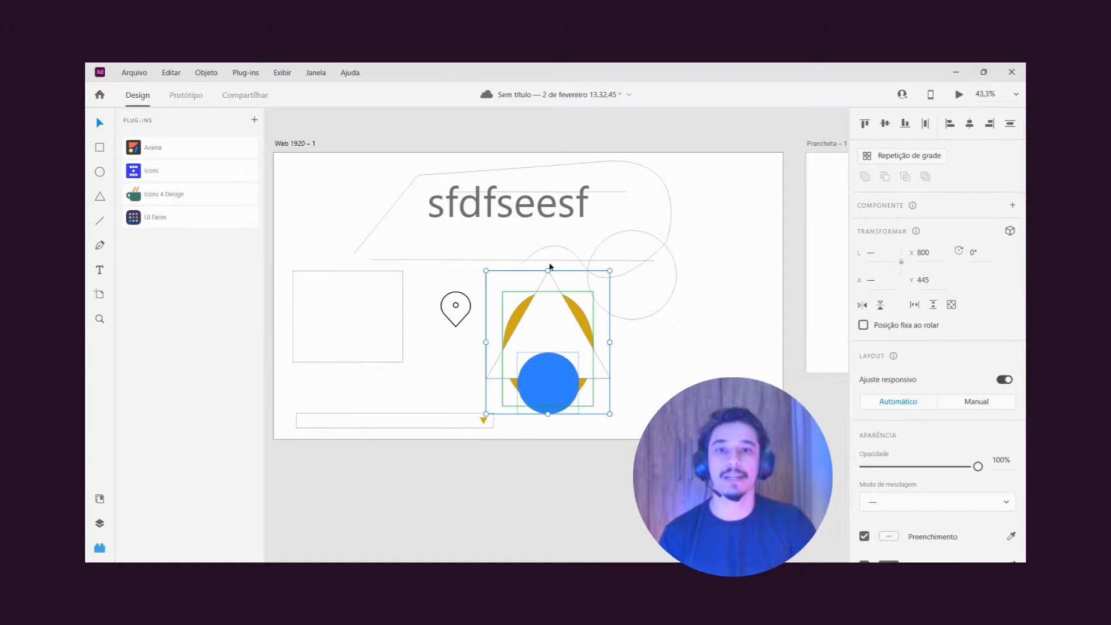
click(697, 327)
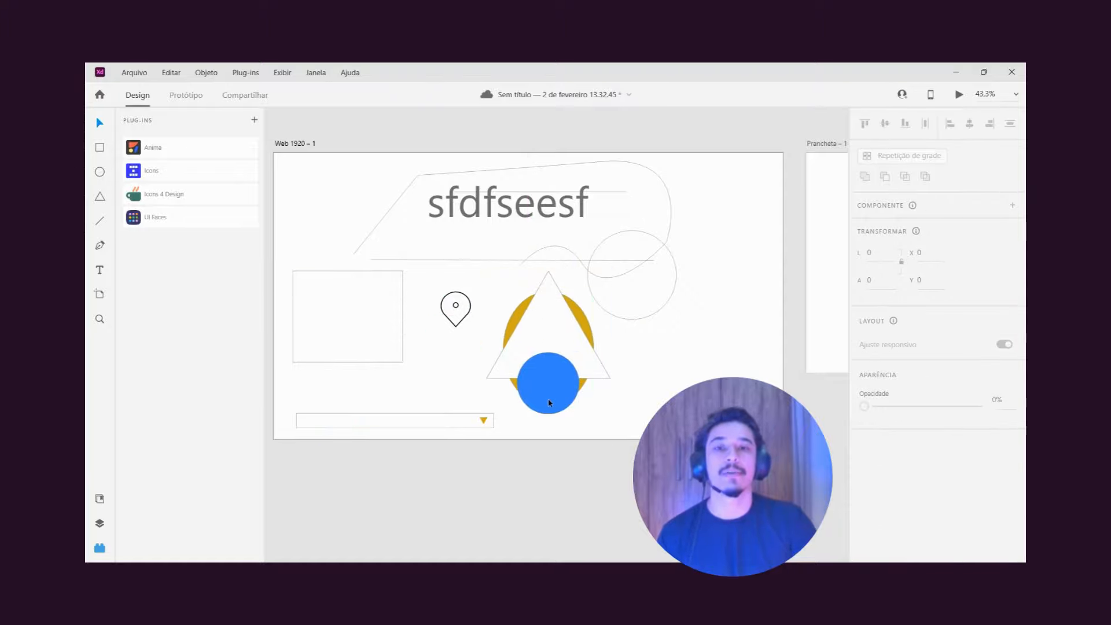
Step: Align the blue circle to the artboard's right edge, then move it above the rectangle to about X 183, Y 251
double_click(553, 382)
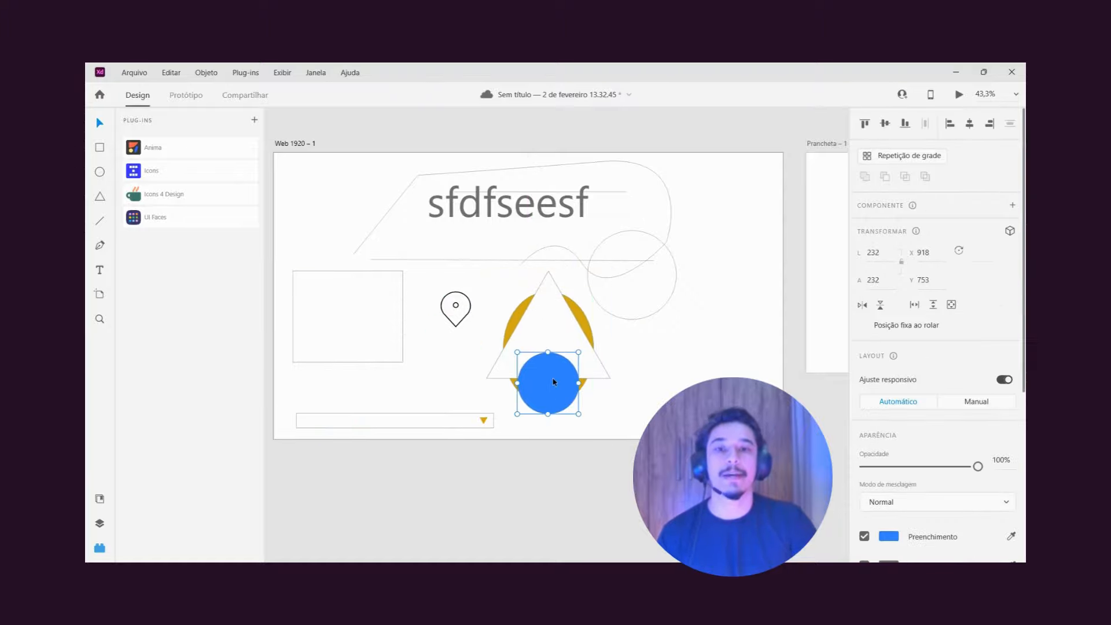
click(990, 124)
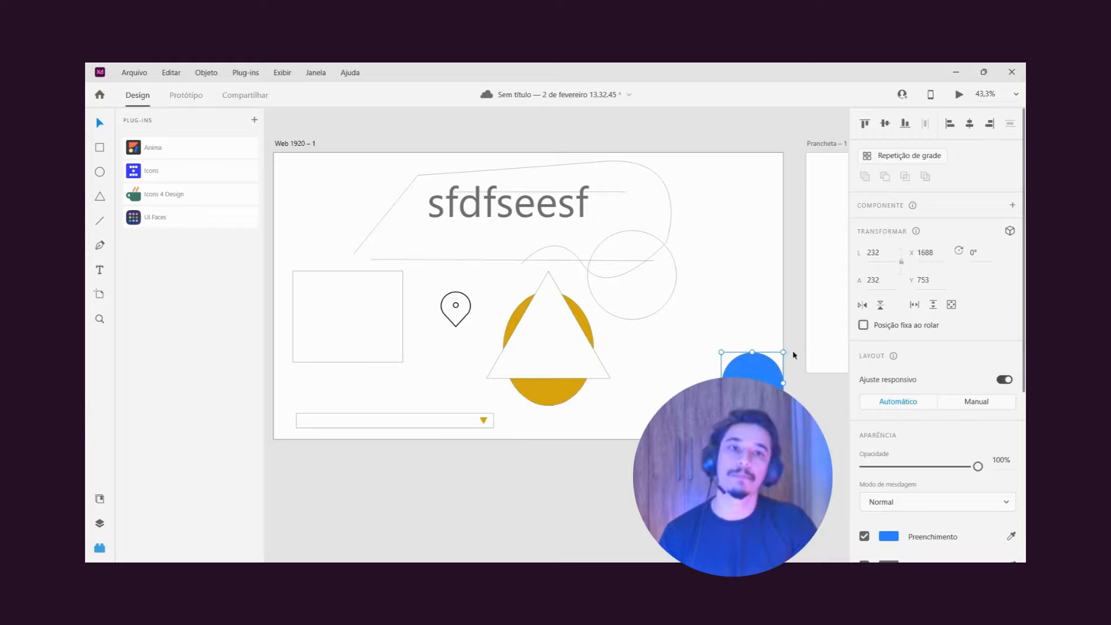
drag(748, 392, 349, 260)
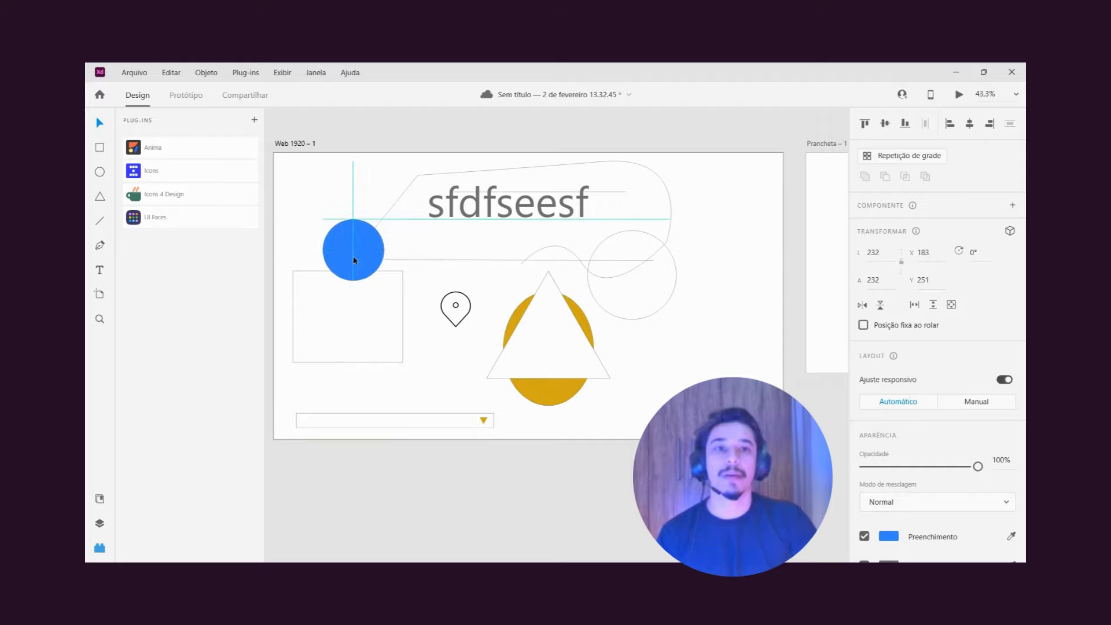
Step: Turn the blue circle into a repeat grid of four in a row, widen the gaps, and extend the grid to about 1079 × 246
click(919, 160)
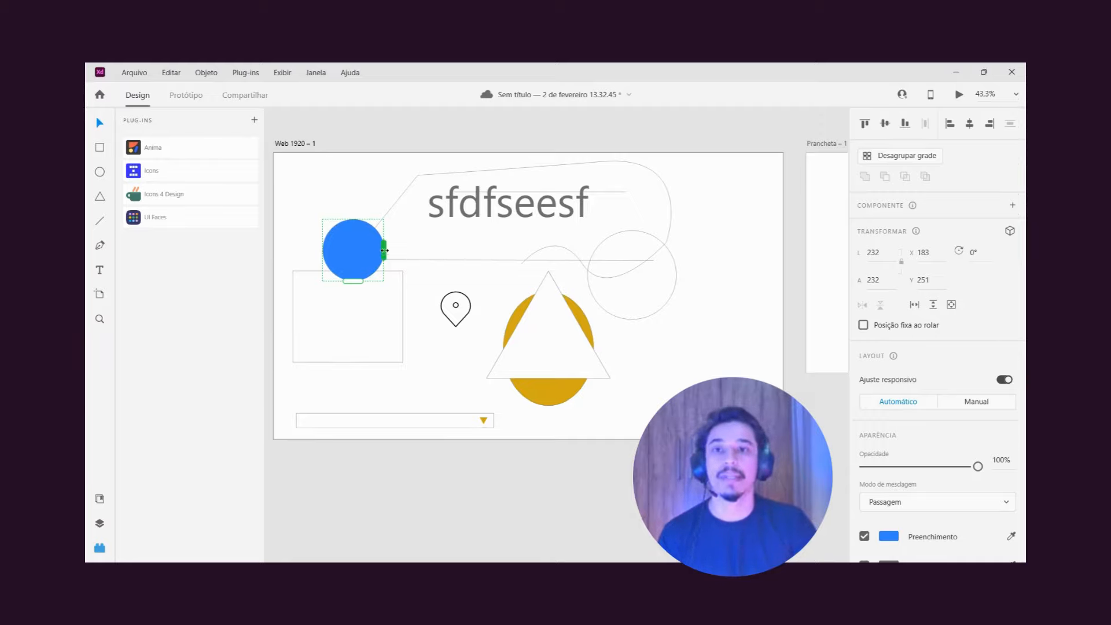
drag(384, 250, 588, 242)
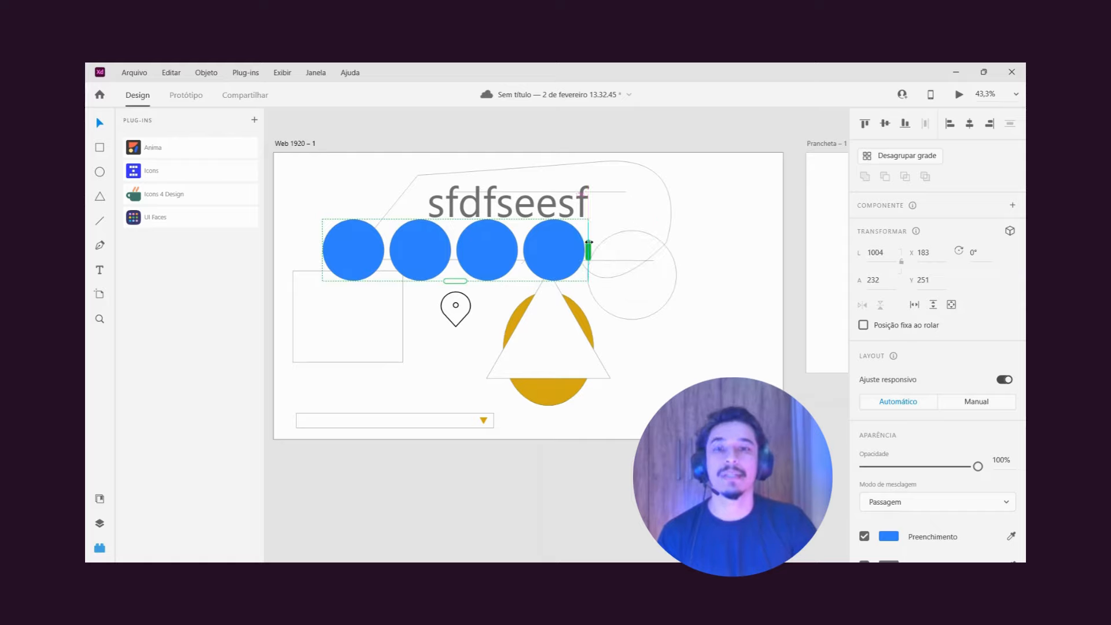
mouse_move(385, 248)
mouse_down()
mouse_move(435, 248)
mouse_move(391, 249)
mouse_up()
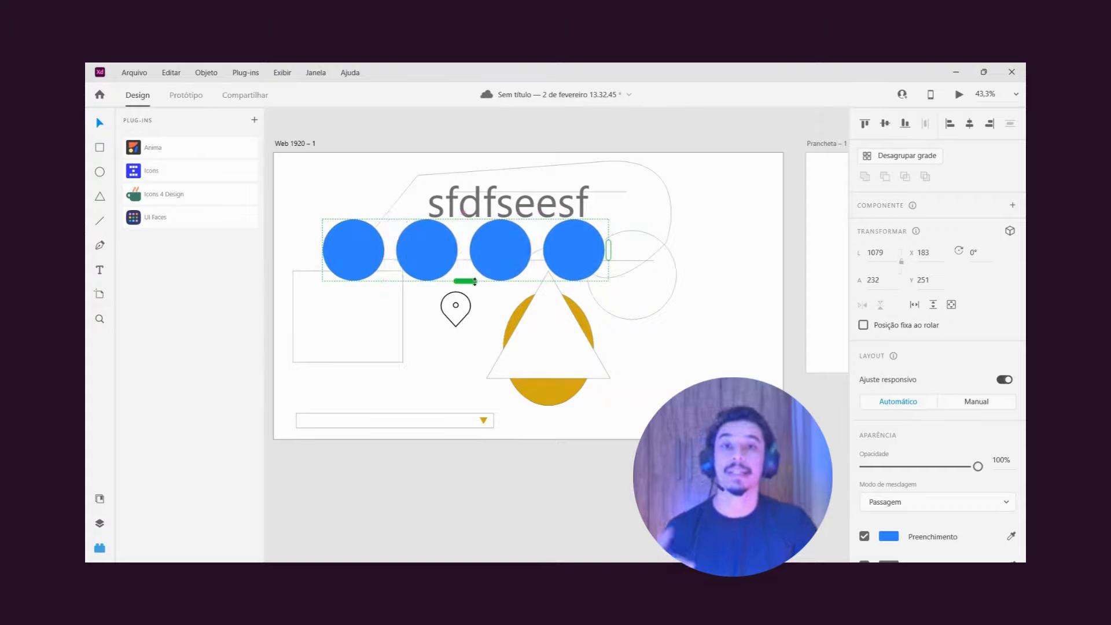
mouse_move(474, 282)
mouse_down()
mouse_move(479, 472)
mouse_move(466, 284)
mouse_up()
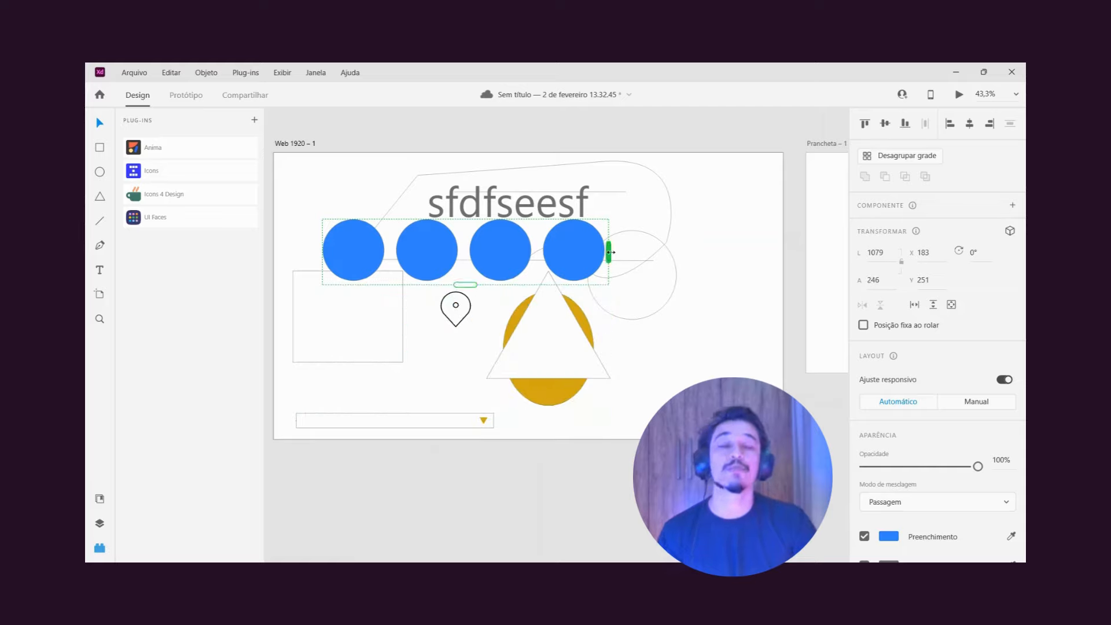
Step: Shrink the repeat grid back to a single circle about 273 wide and ungroup the grid
drag(607, 252, 389, 254)
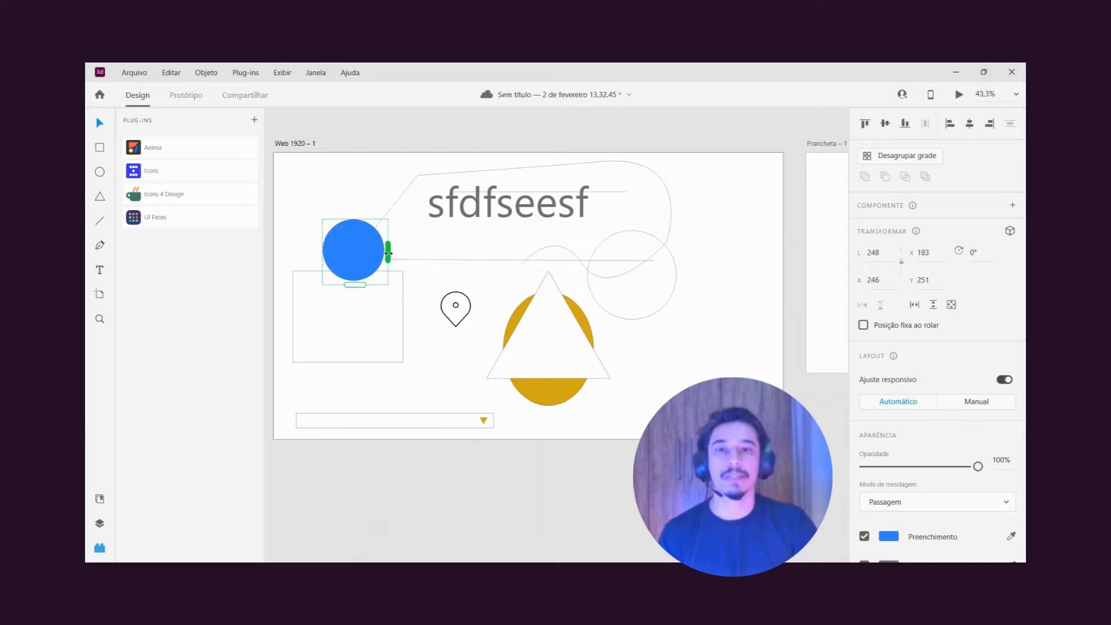
mouse_move(389, 253)
mouse_down()
mouse_move(636, 254)
mouse_move(384, 261)
mouse_move(396, 260)
mouse_up()
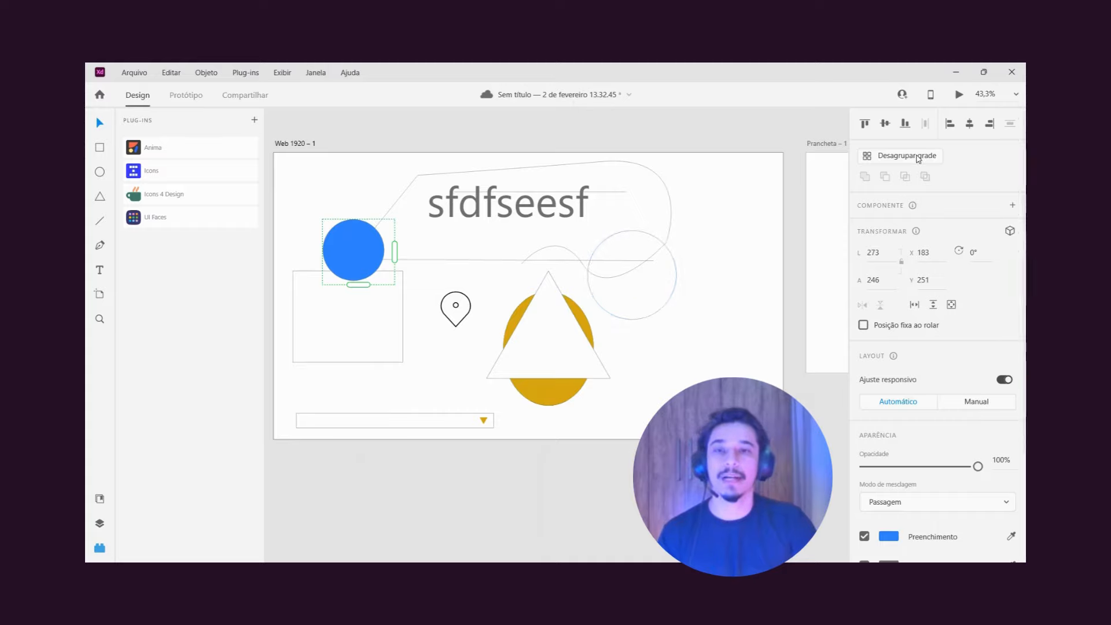
click(919, 156)
click(504, 281)
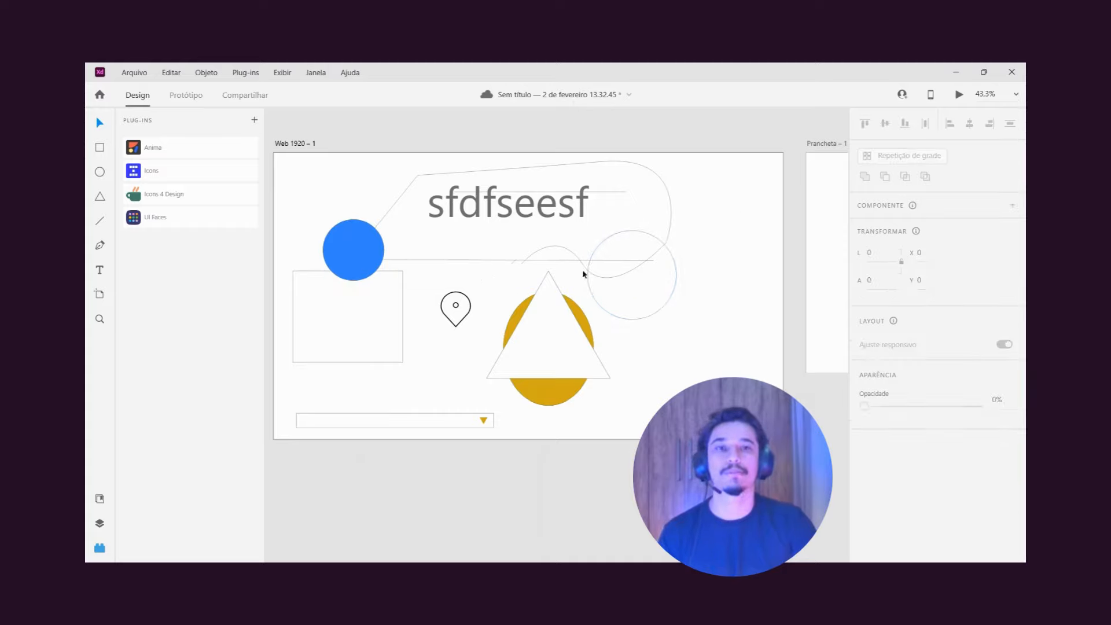
Step: Make the blue circle a component and view the state types that can be added to it
click(372, 253)
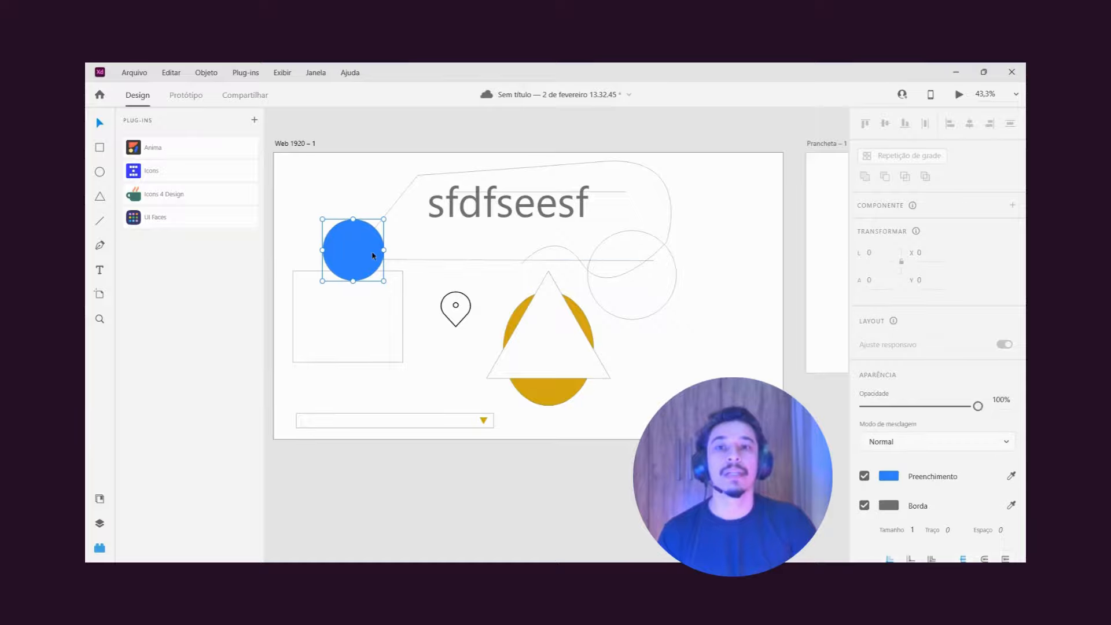
click(1013, 207)
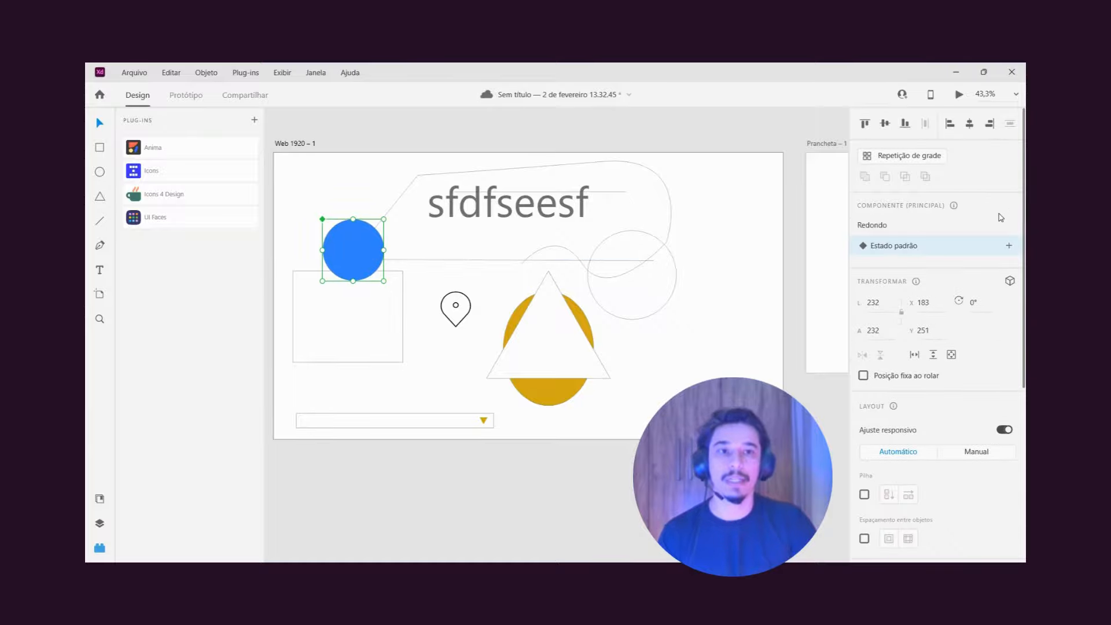
click(1008, 248)
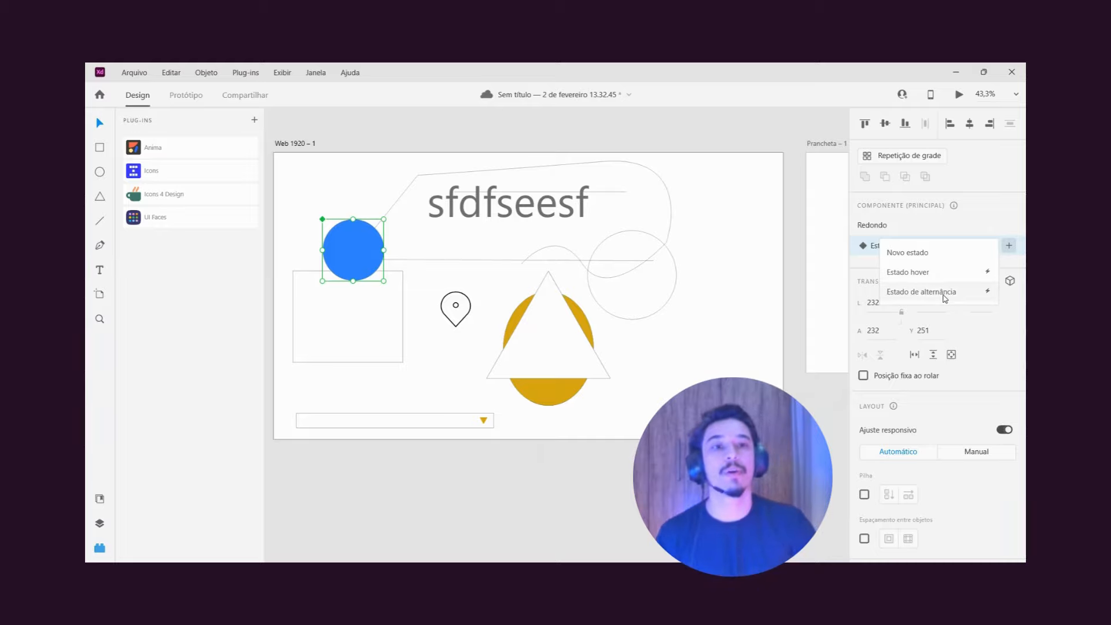
click(728, 257)
Step: Switch the dropdown component to Estado de alternância and the golden ellipse component to Estado hover
click(473, 422)
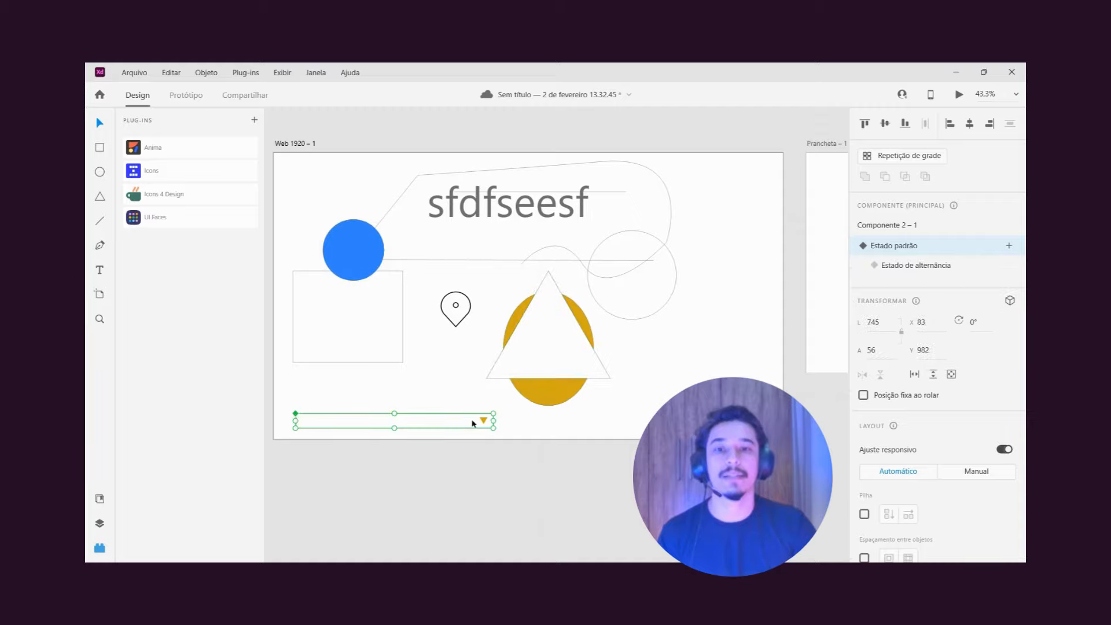
click(913, 268)
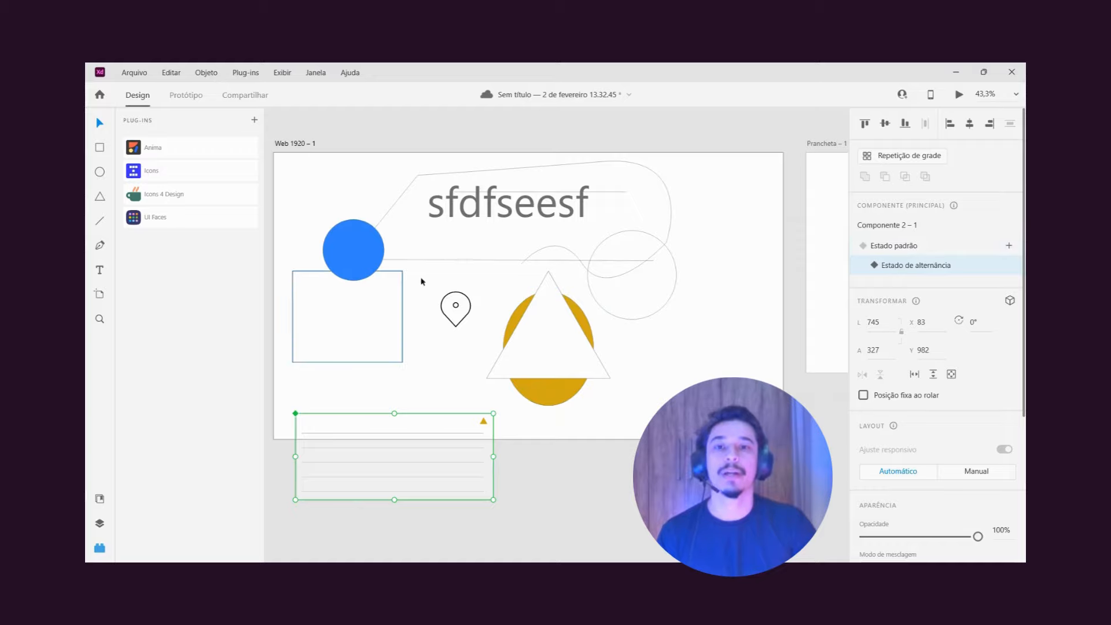
click(547, 324)
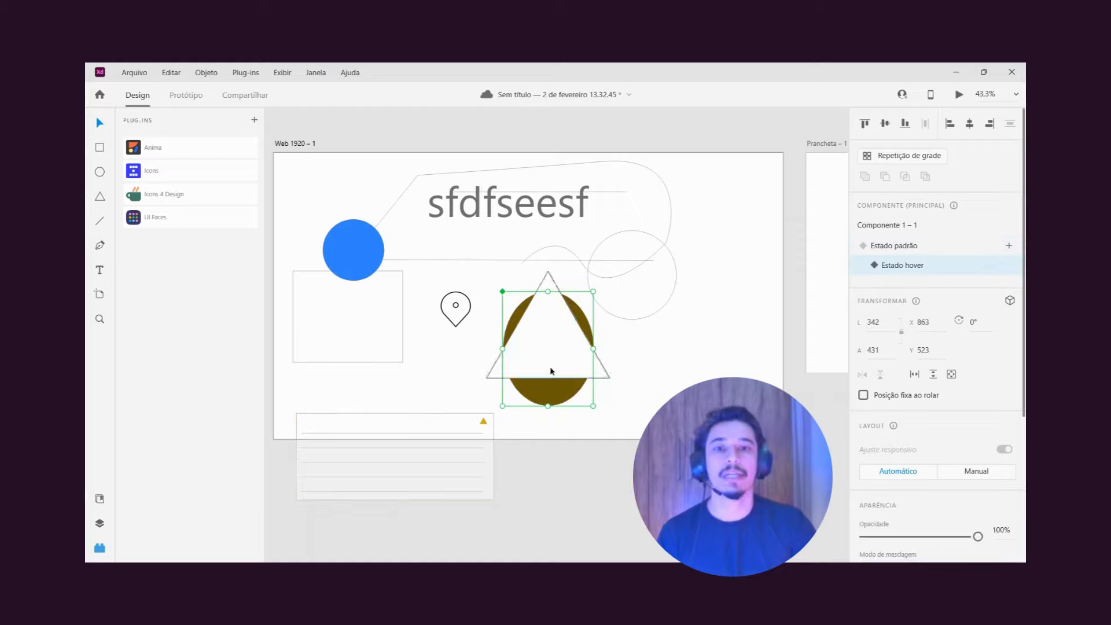
click(925, 270)
Step: Select the blue circle component and lock its width-to-height ratio
click(363, 253)
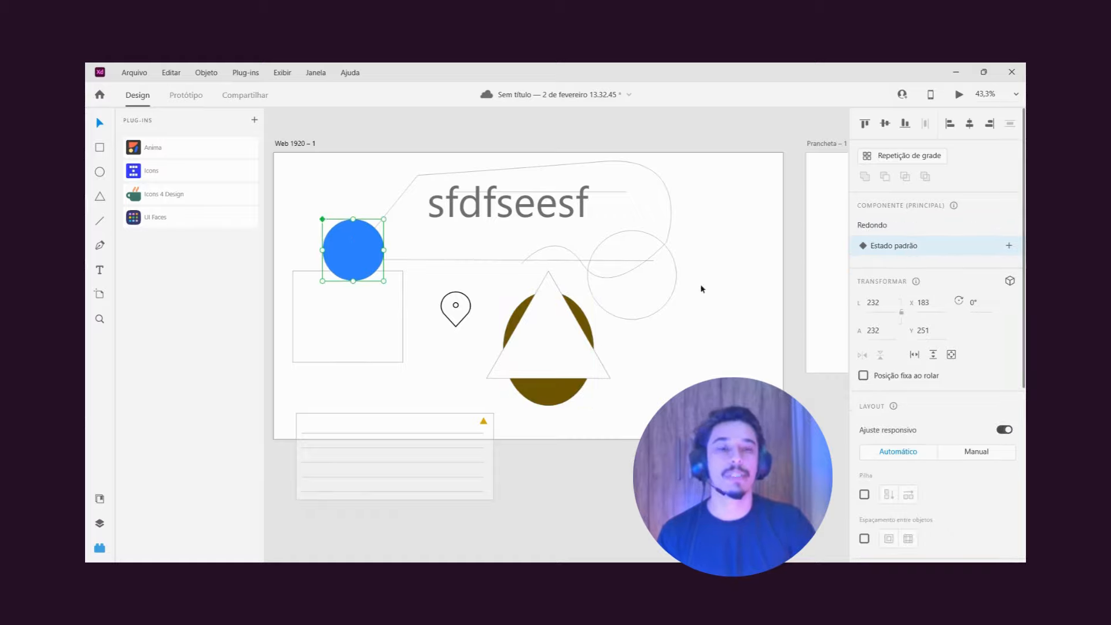
click(732, 307)
click(335, 245)
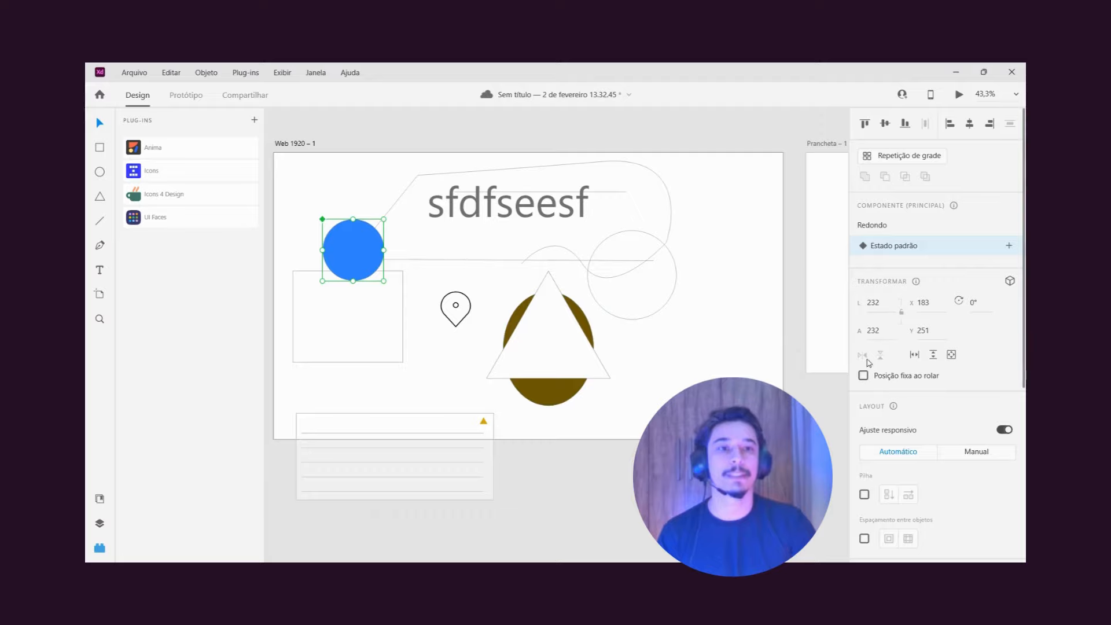
drag(882, 305, 862, 333)
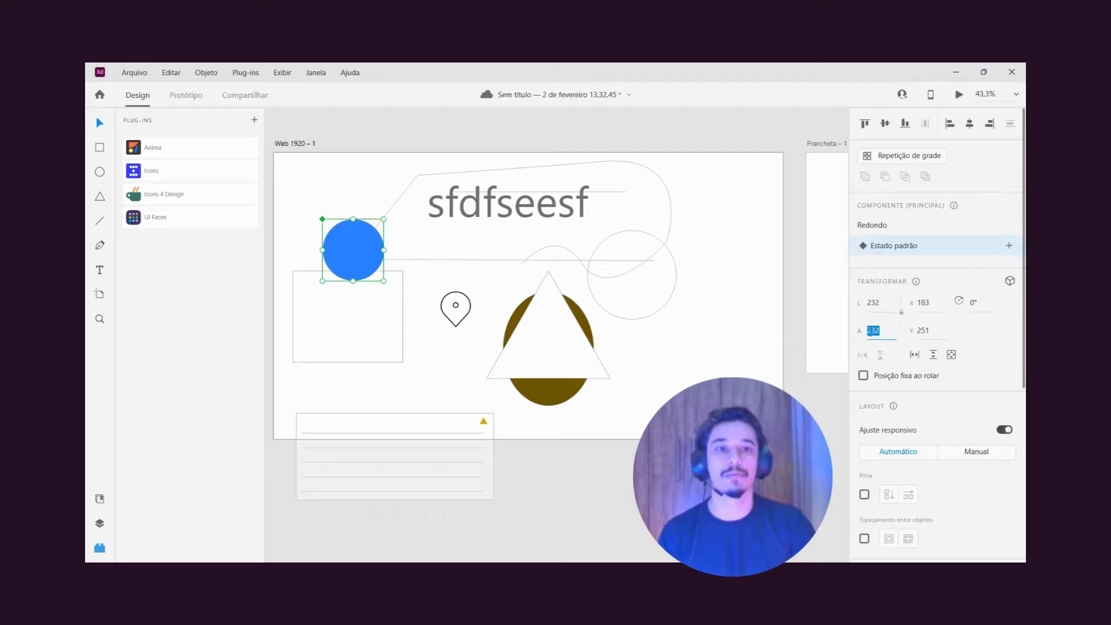
click(902, 312)
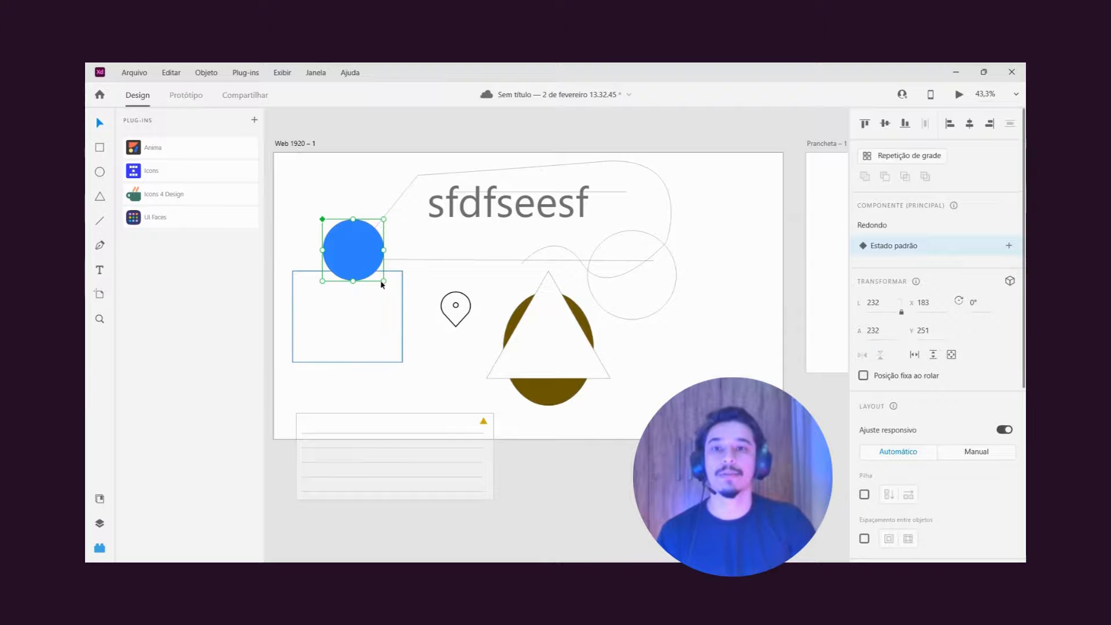
Step: Resize the blue circle proportionally, move it below the text to about X 751, Y 251, and reduce it to about 252 × 252
drag(384, 281, 490, 293)
drag(884, 304, 857, 334)
drag(476, 297, 496, 276)
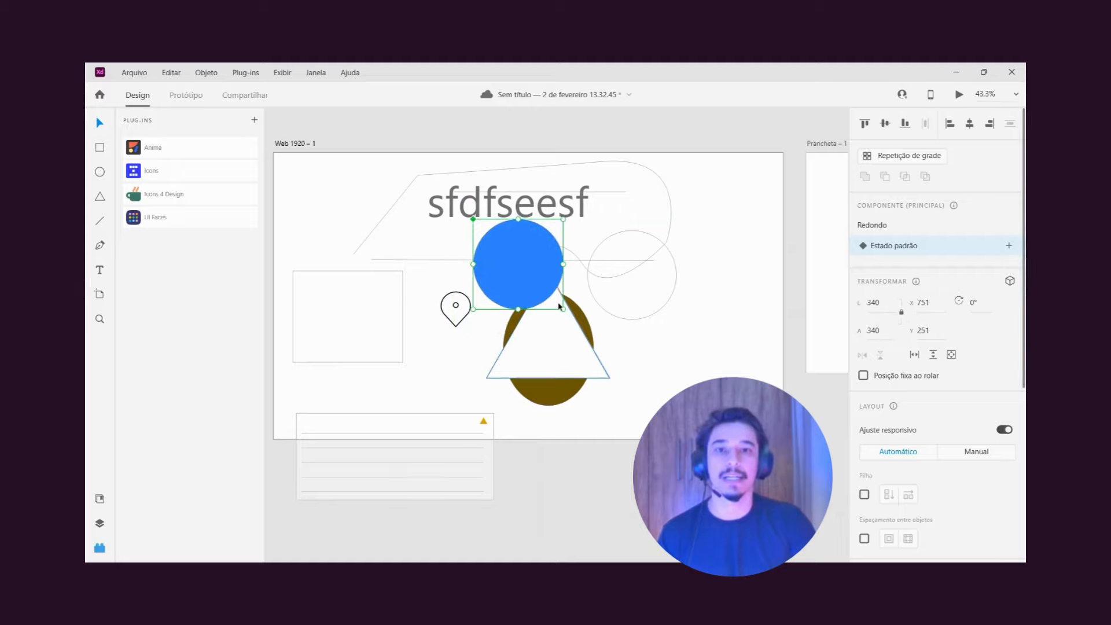
drag(564, 310, 540, 286)
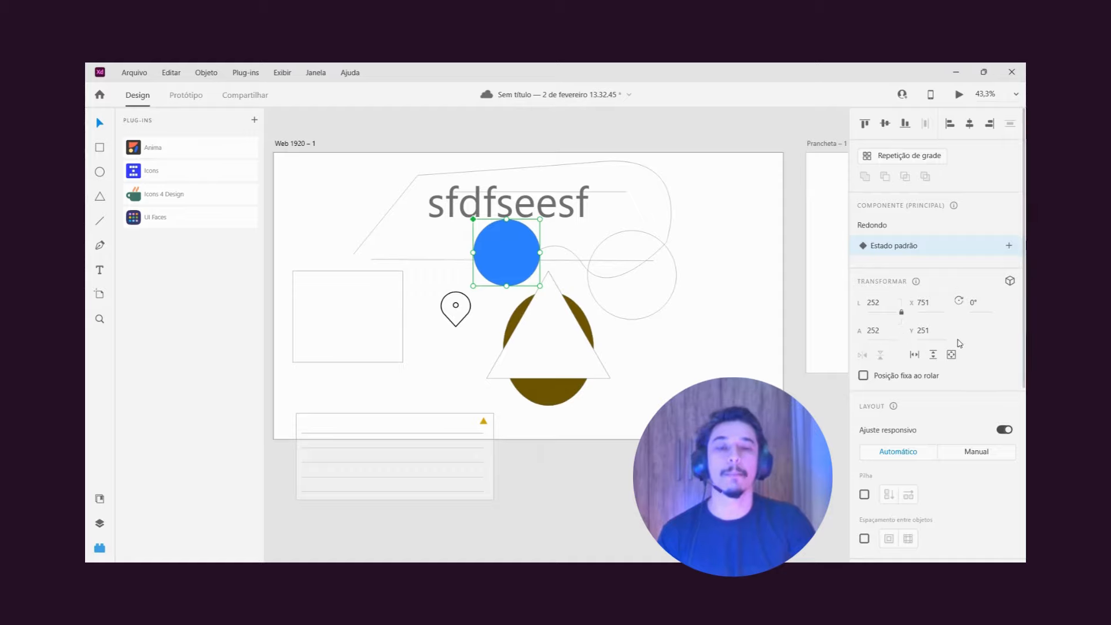
Step: Set the blue circle's rotation to 90°
click(973, 303)
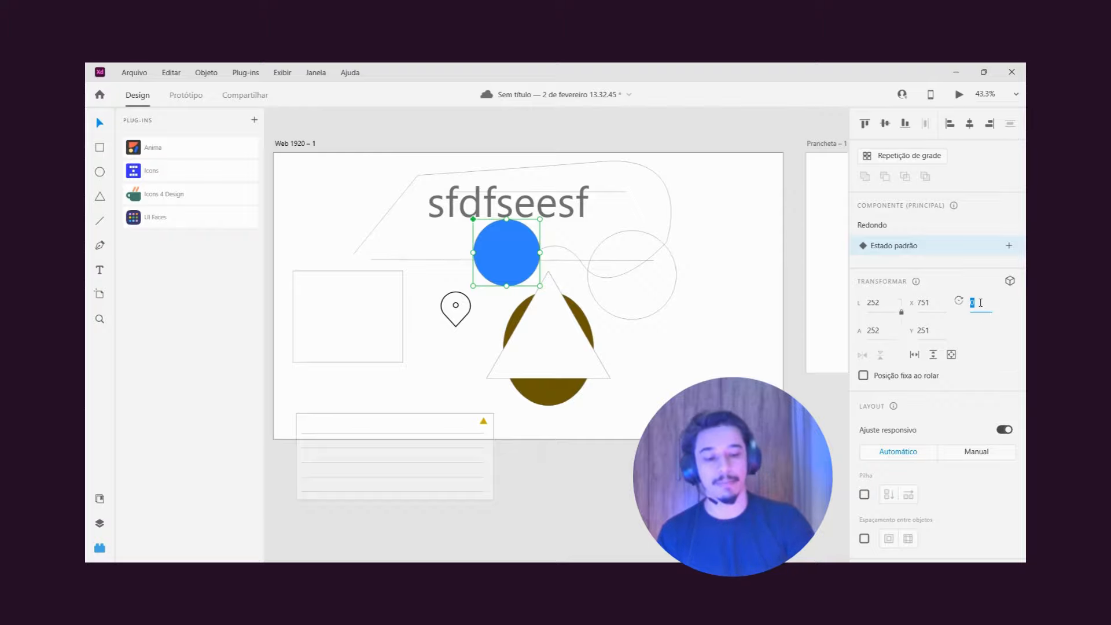
key(Left)
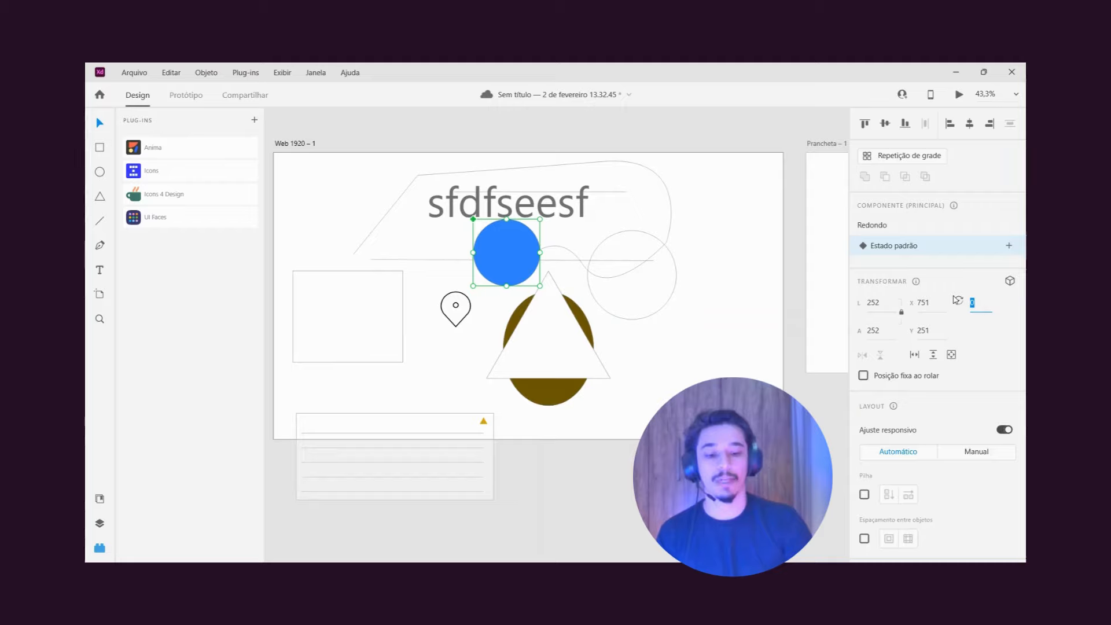
key(Return)
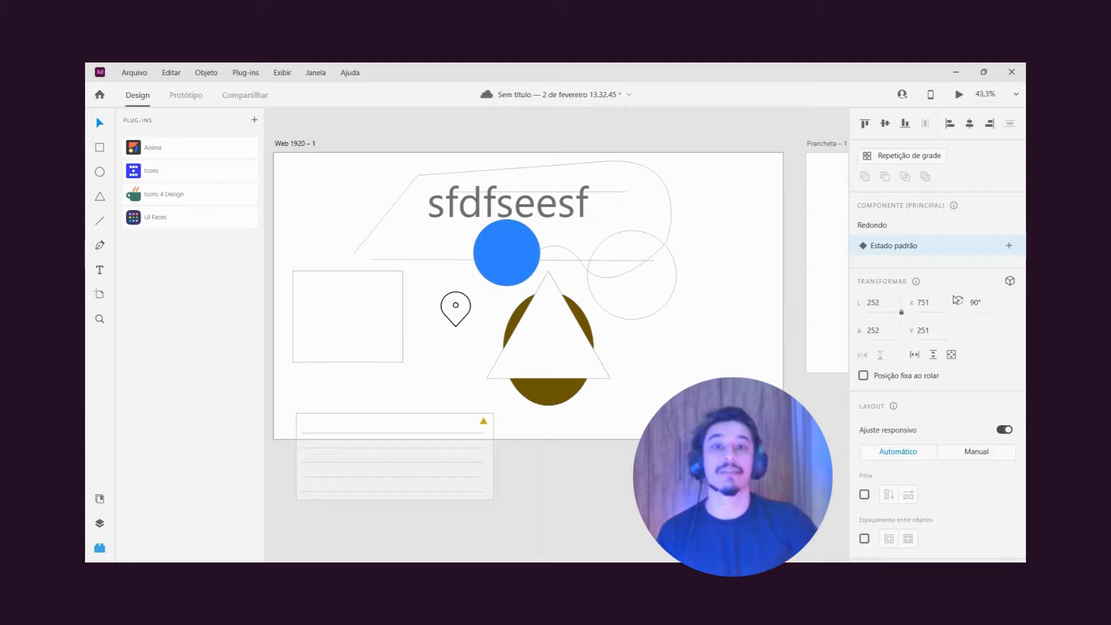
Step: Select the location pin icon and set its rotation to 90°
click(543, 348)
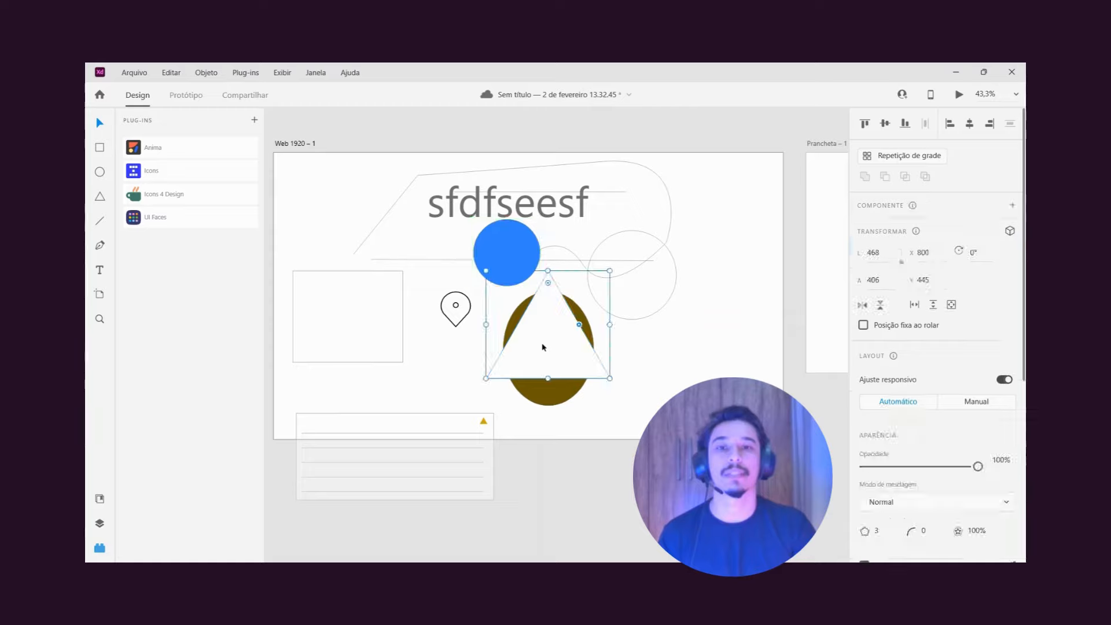
click(457, 312)
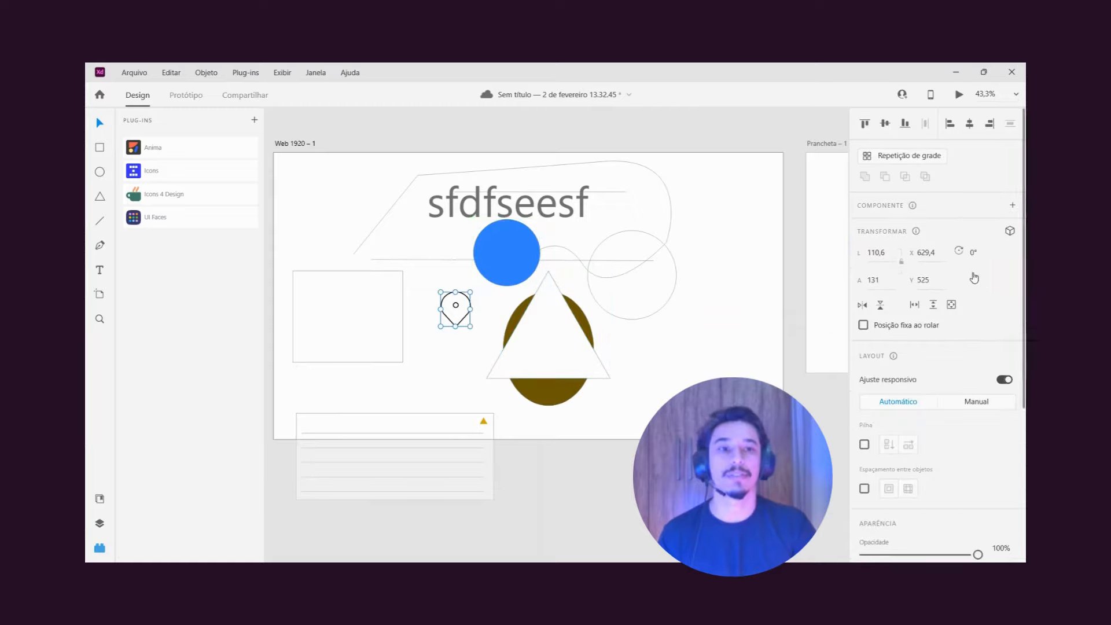
text(90)
key(Return)
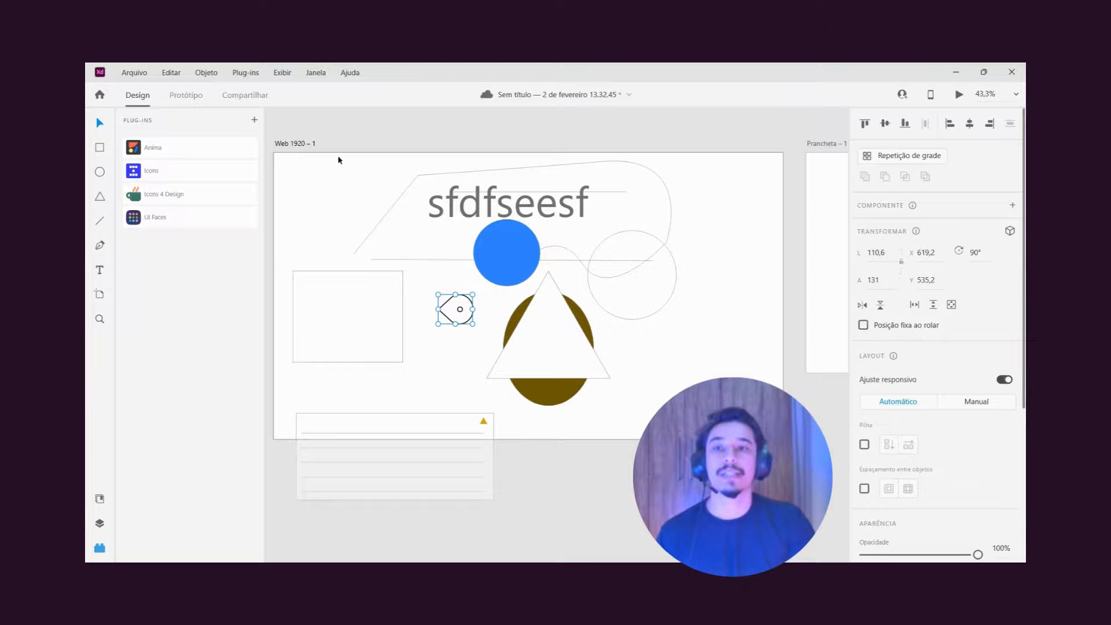
Step: Extend the Web 1920 – 1 artboard downward to a height of about 1406 so it contains the dropdown component
click(313, 145)
drag(529, 441, 538, 526)
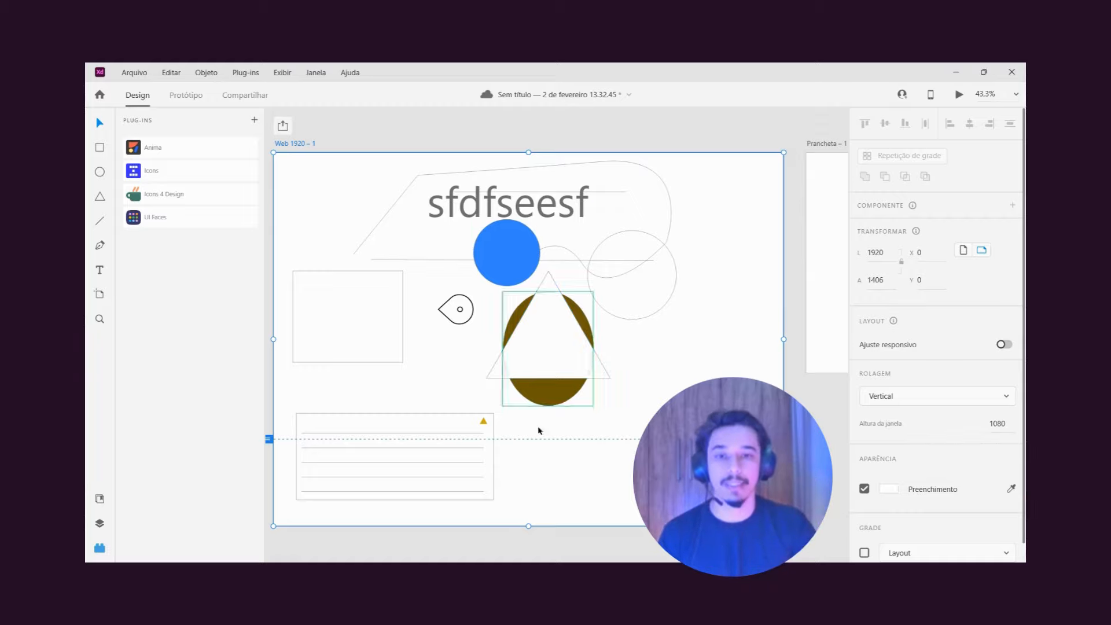
scroll(591, 384, down, 4)
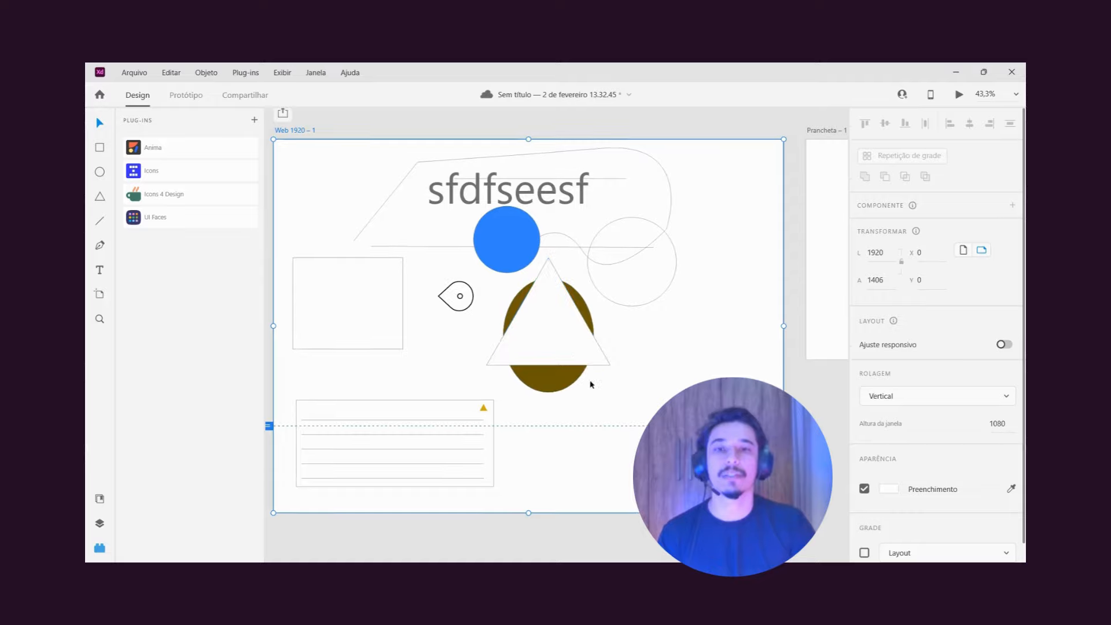
scroll(592, 391, down, 1)
scroll(591, 391, up, 4)
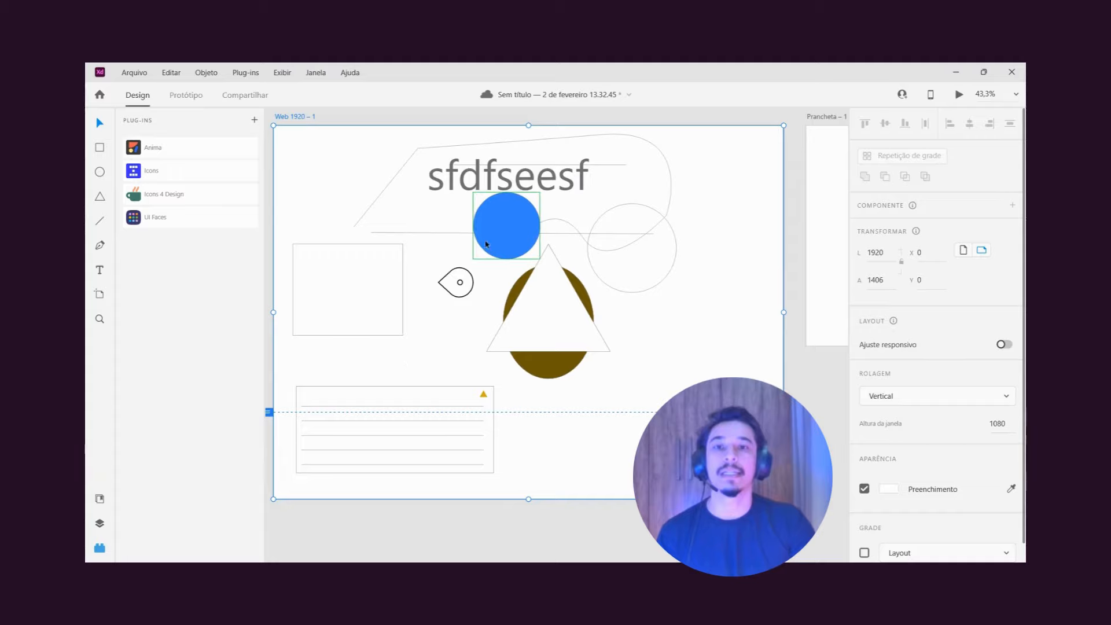
Step: Try Posição fixa ao rolar on the location pin icon and turn the option off again
click(463, 281)
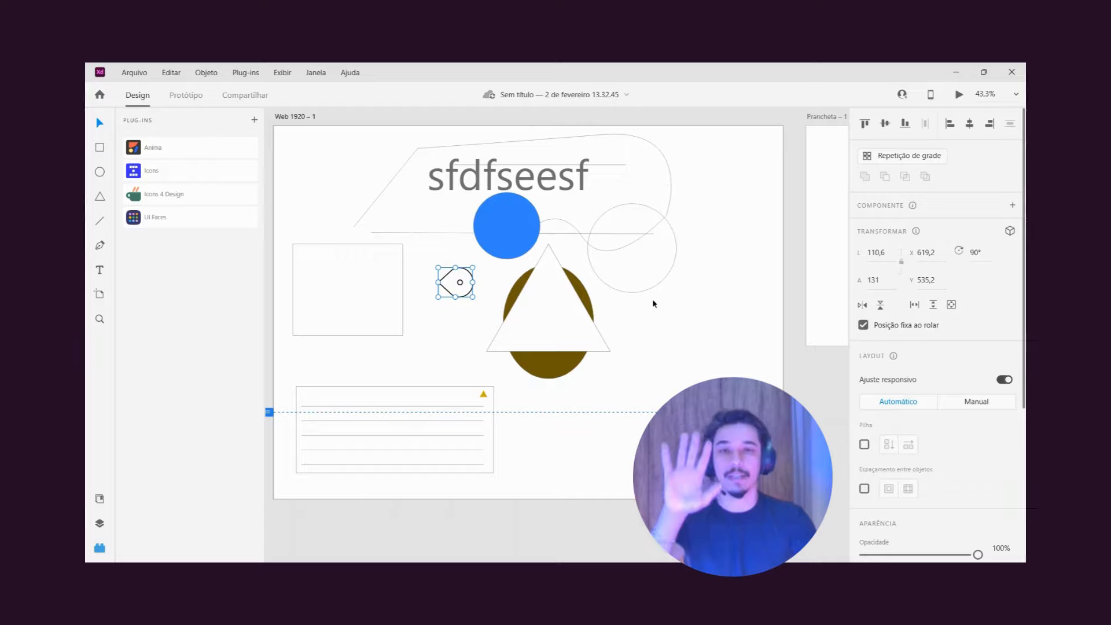
scroll(653, 302, down, 2)
scroll(655, 304, up, 3)
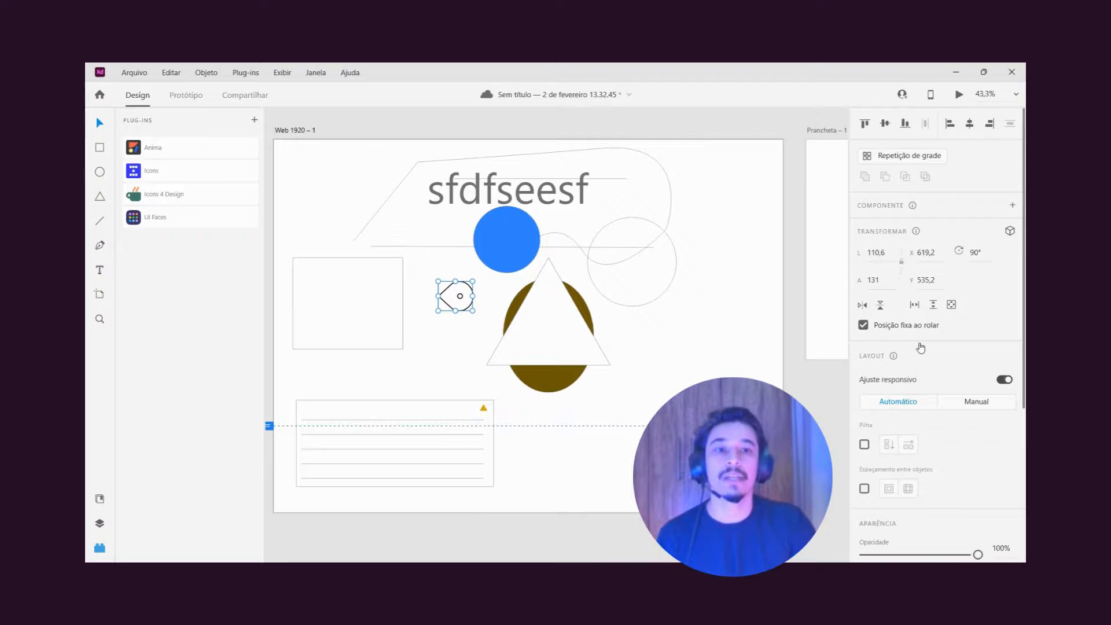
click(864, 325)
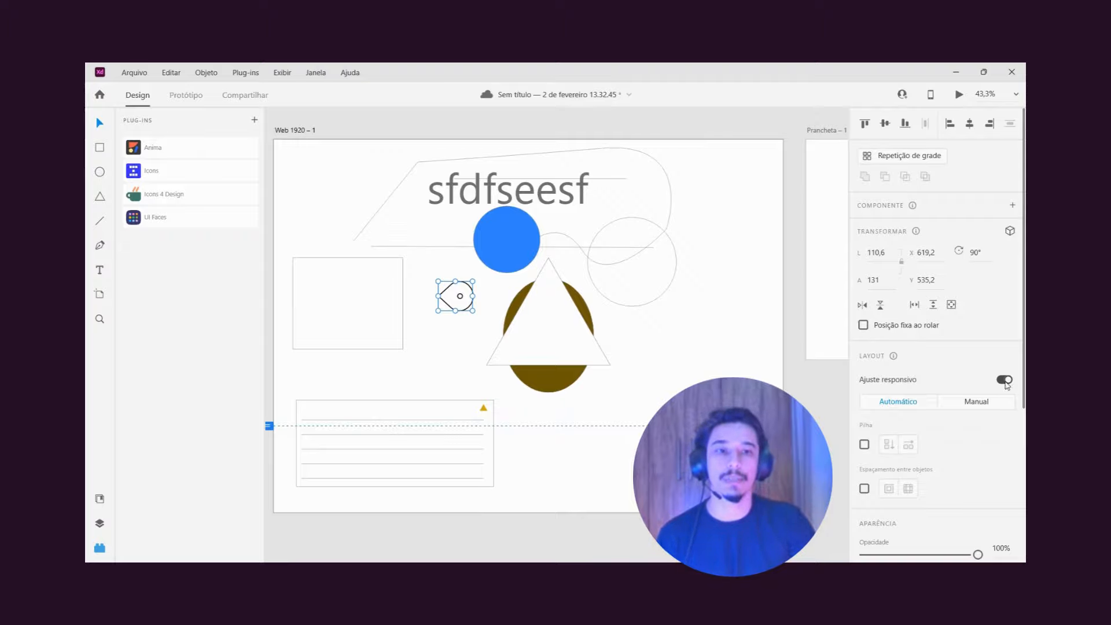
Step: Compare the layout settings of the two artboards and turn on Ajuste responsivo for Web 1920 – 1
scroll(938, 347, down, 3)
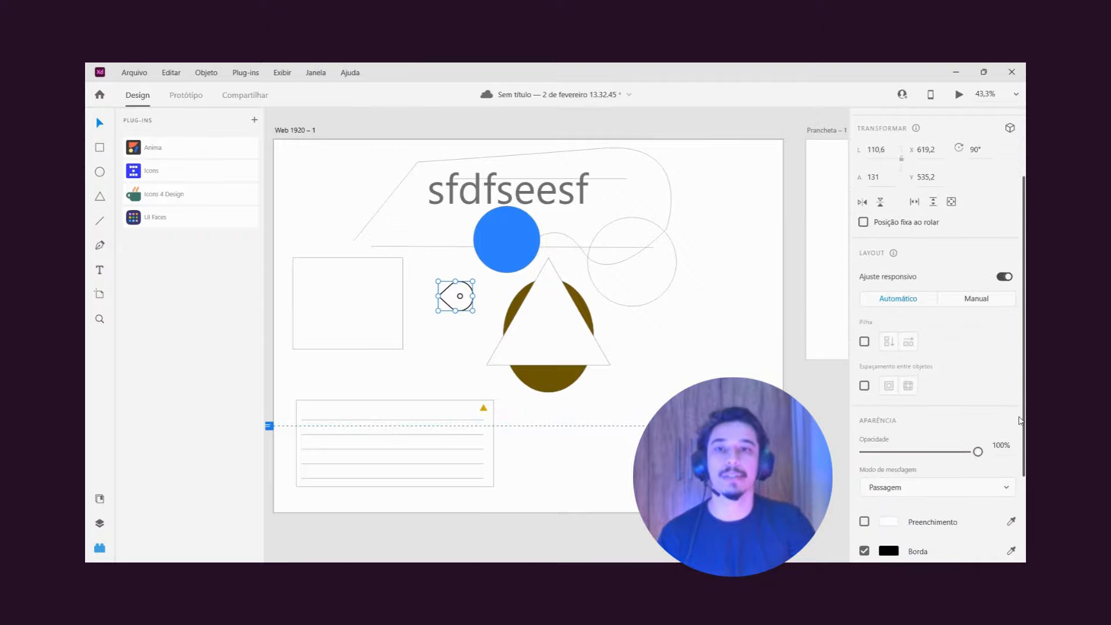
click(291, 131)
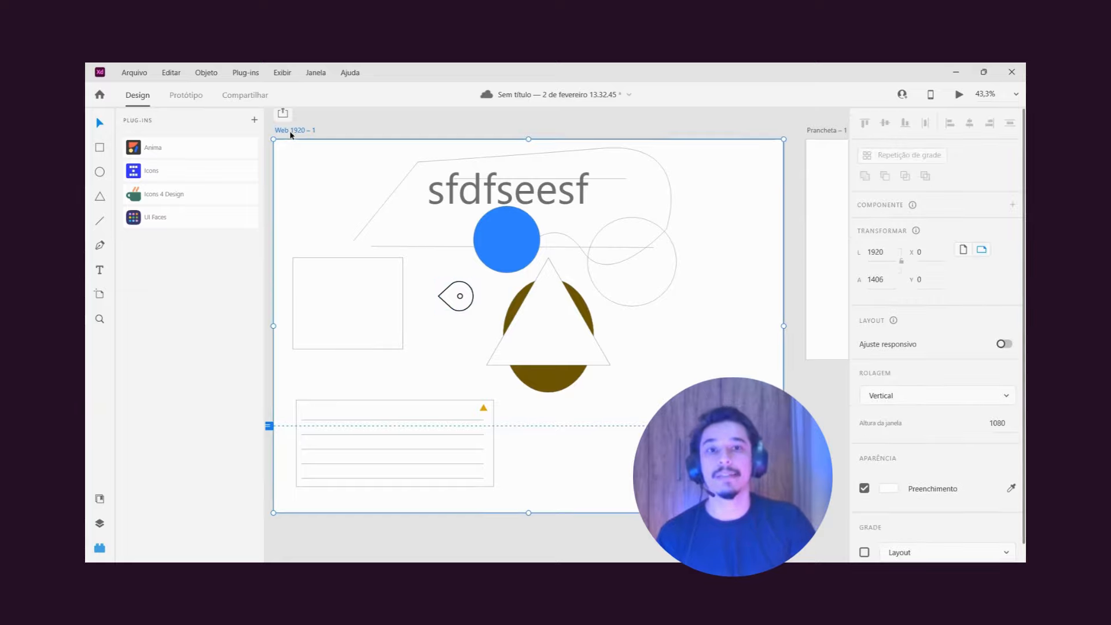
click(819, 131)
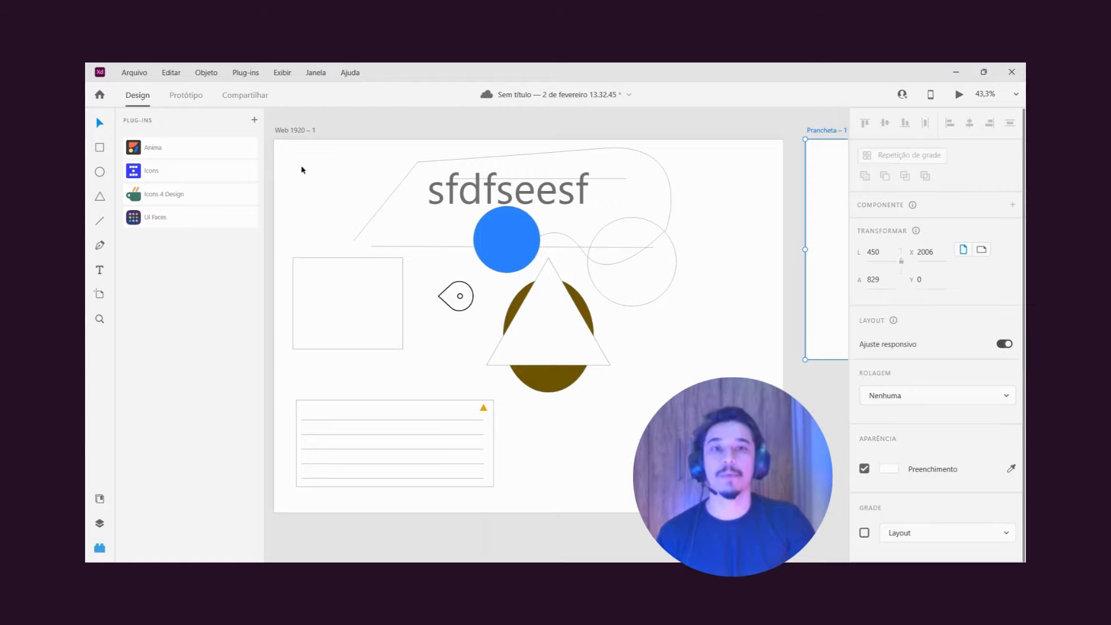
click(297, 132)
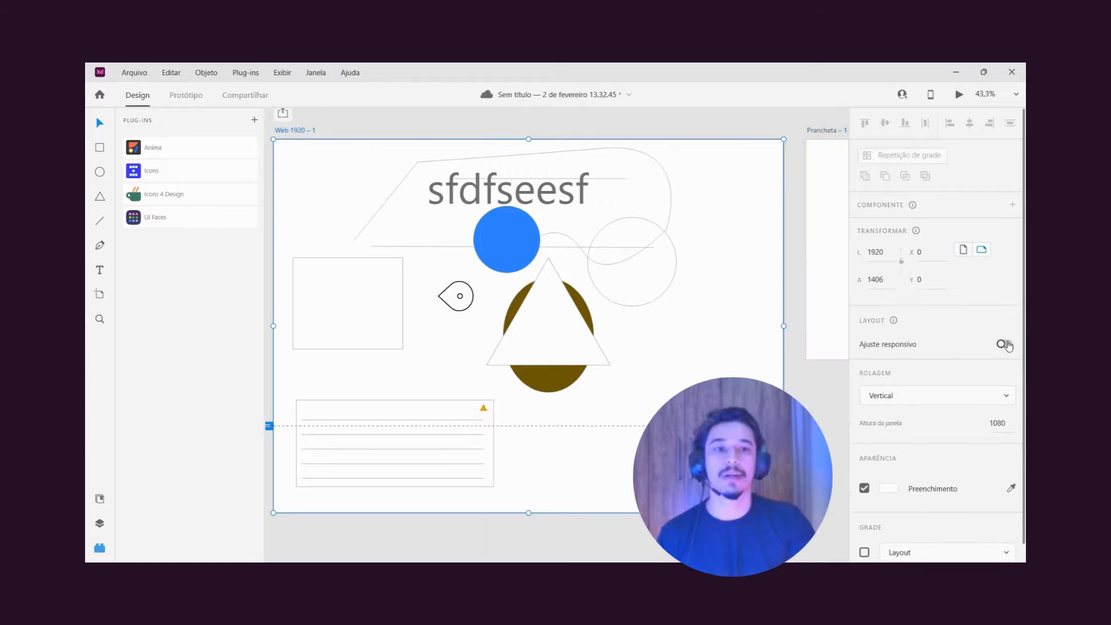
Step: Switch the blue circle component's responsive resizing to Manual
click(507, 239)
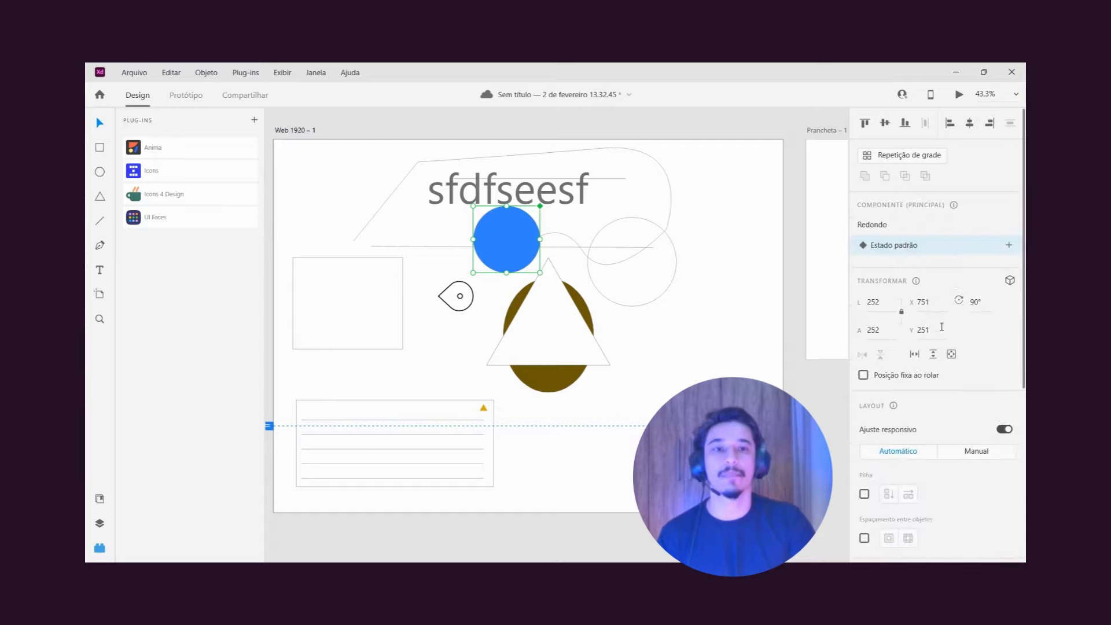
scroll(965, 445, down, 4)
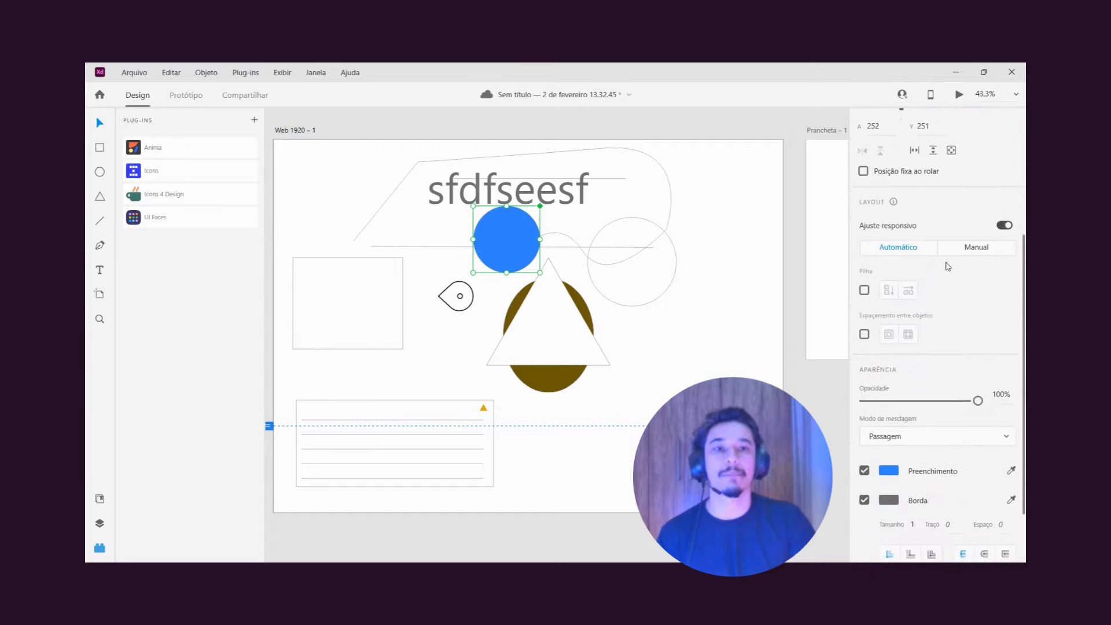
click(977, 249)
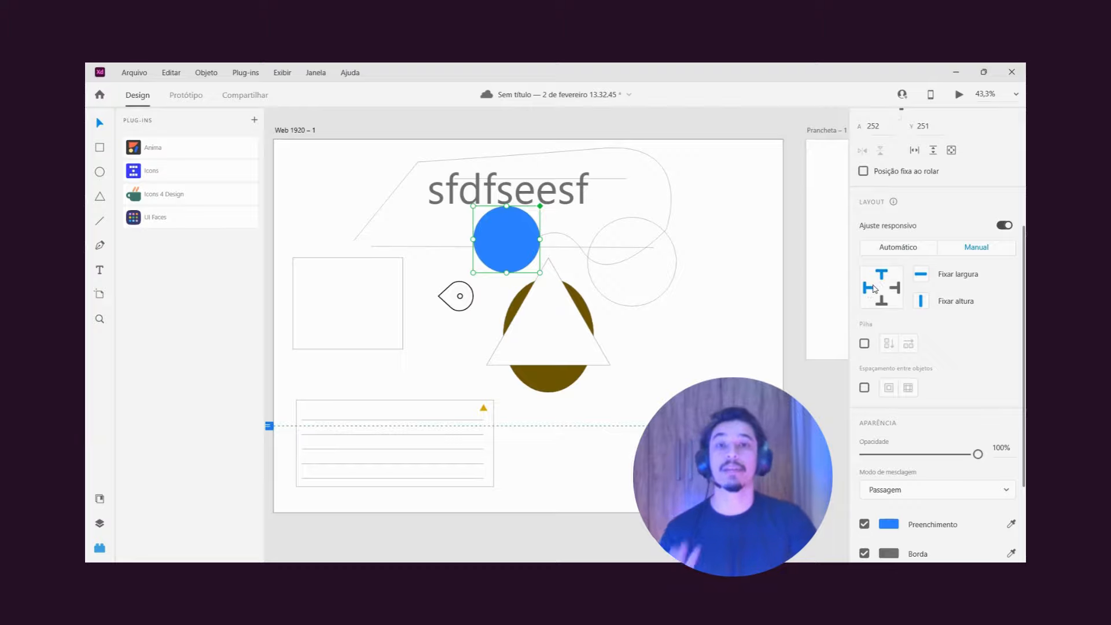
Step: Resize the Web 1920 – 1 artboard to about 1904 × 1085 to test the responsive constraints
click(301, 133)
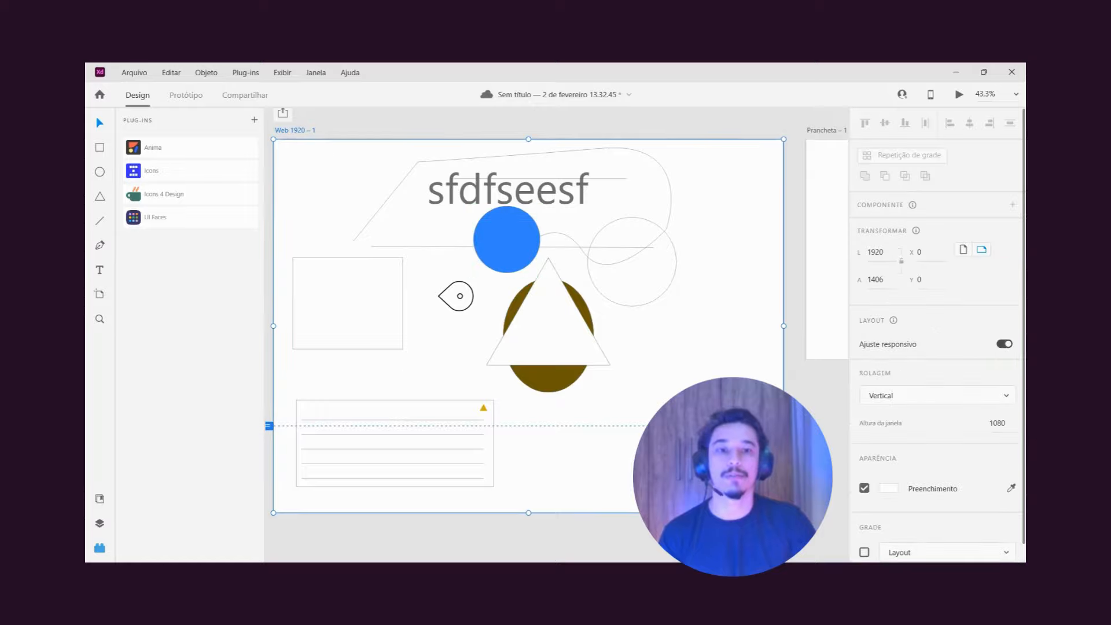
drag(784, 513, 759, 501)
drag(684, 450, 780, 427)
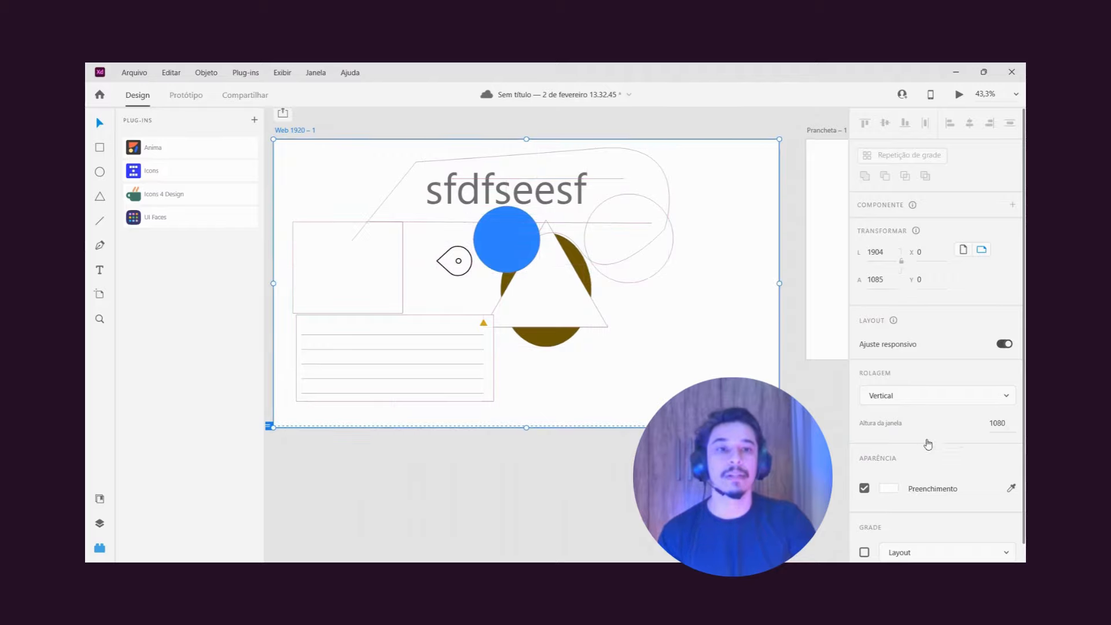
Step: Try out the blue circle's opacity and return it to 100%
click(498, 227)
scroll(966, 407, down, 5)
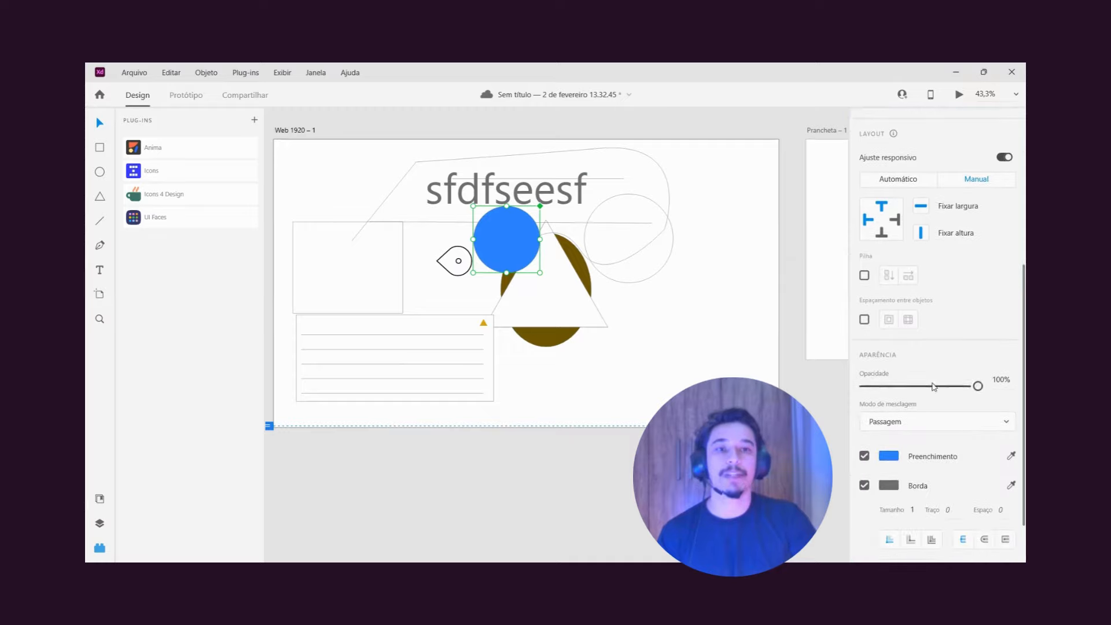
mouse_move(978, 386)
mouse_down()
mouse_move(917, 392)
mouse_move(985, 388)
mouse_up()
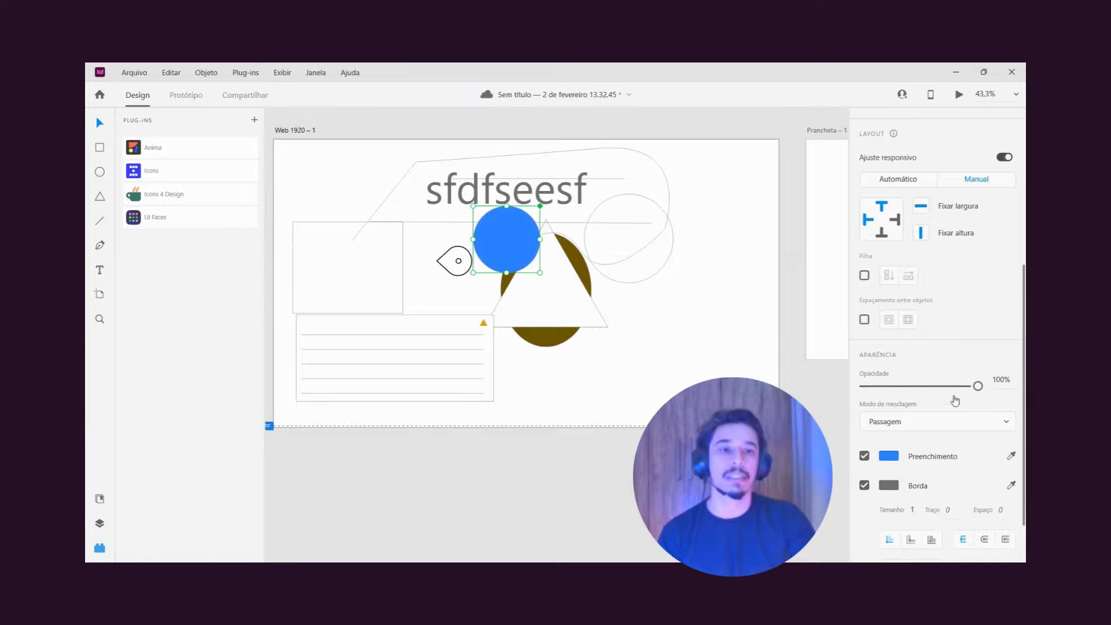
Step: Try the Escurecer and Clarear blend modes on the blue circle and move it to the empty area below the triangle
scroll(944, 417, down, 2)
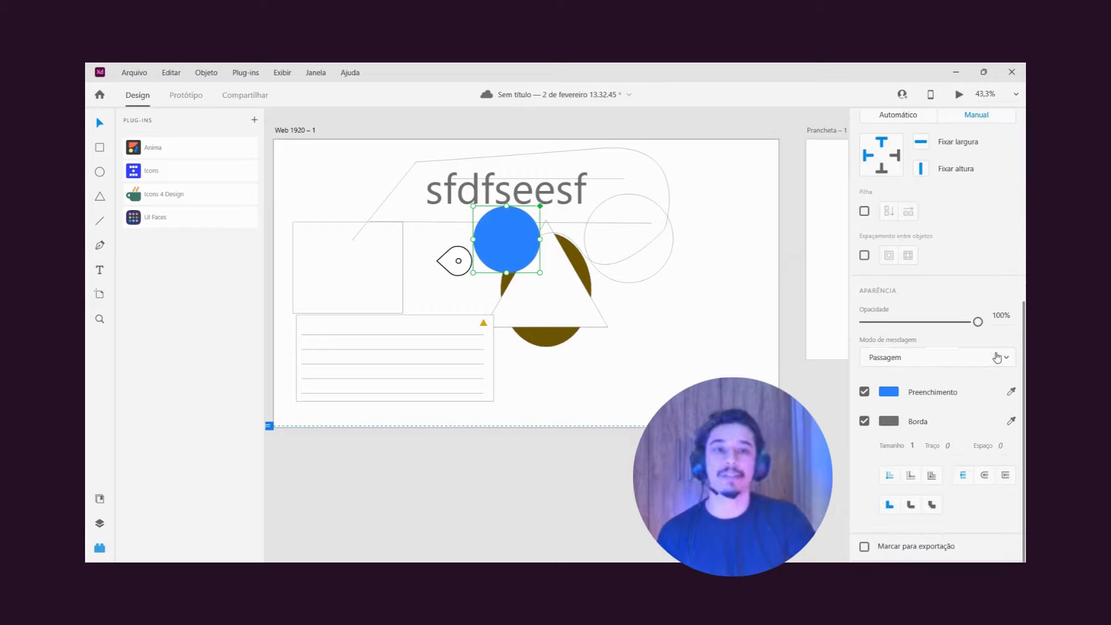
click(900, 269)
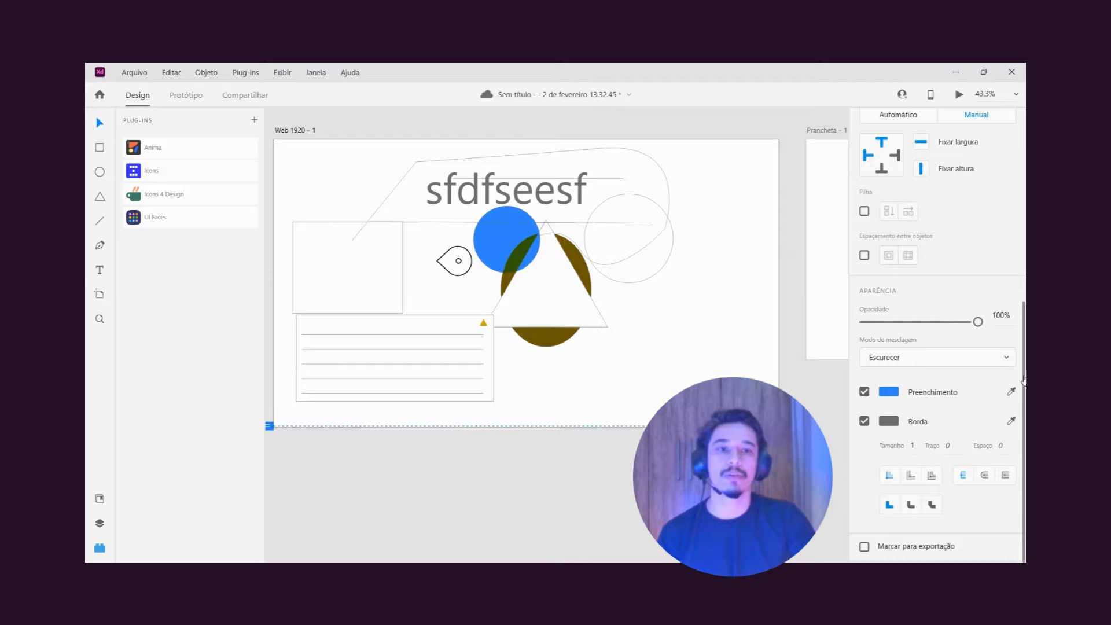
click(939, 366)
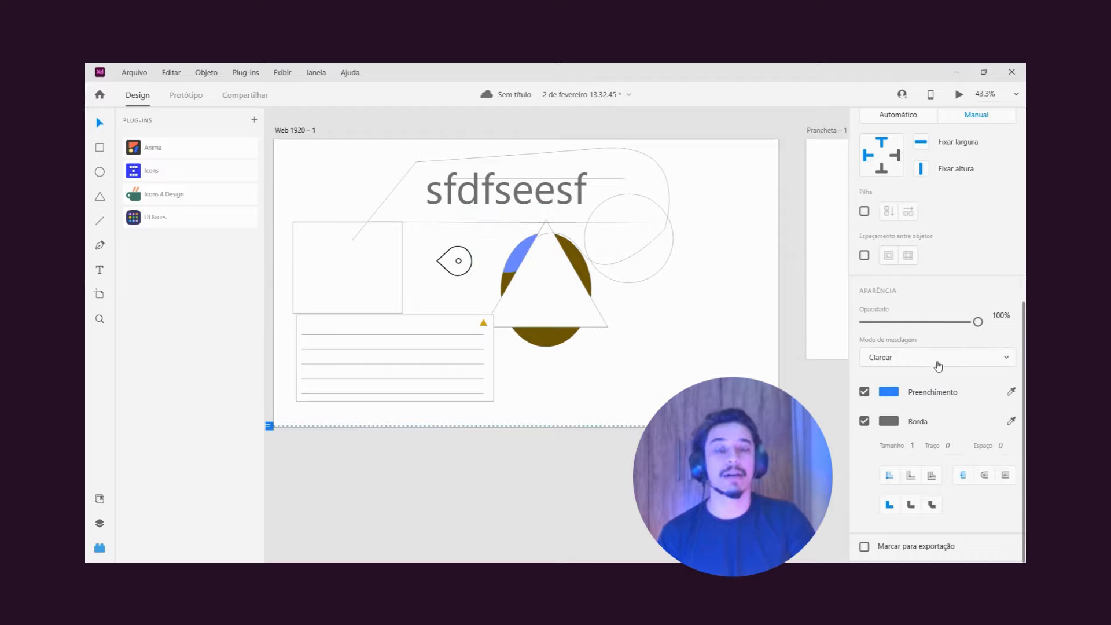
drag(524, 262, 625, 394)
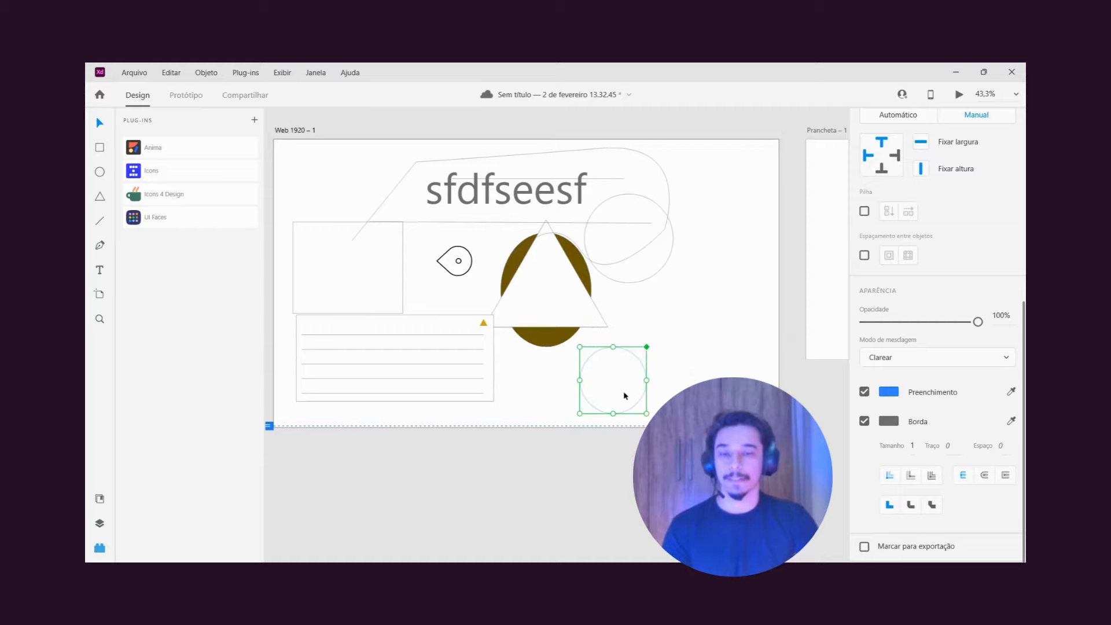
Step: Undo the blue circle's move and its blend mode changes back to Normal
key(ctrl+z)
key(ctrl+z)
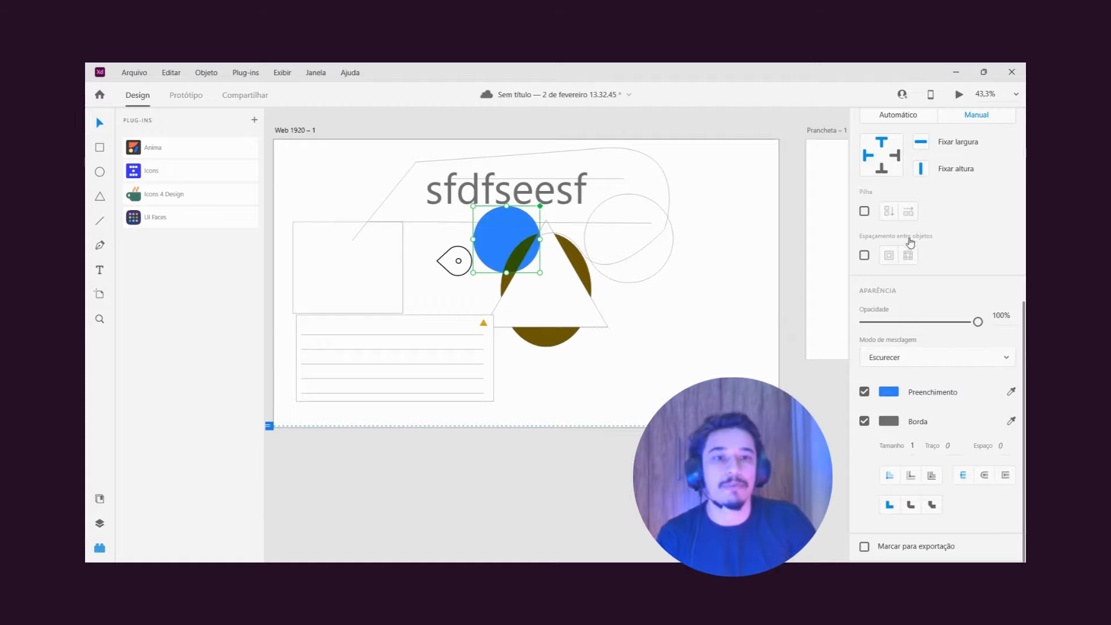
key(ctrl+z)
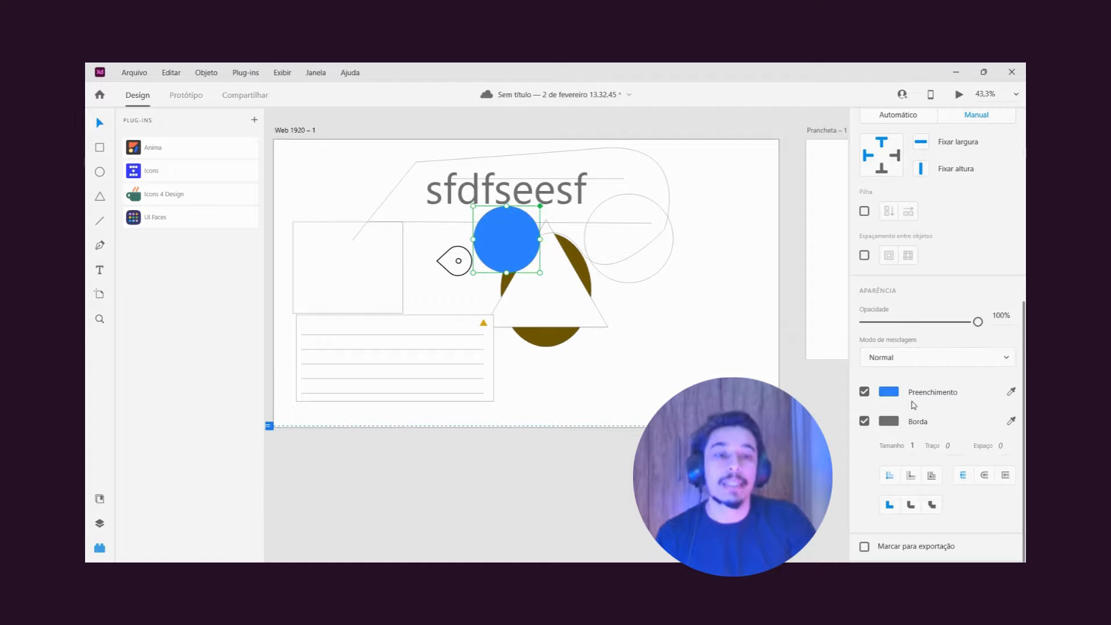
Step: Sample the circle's fill colour from the dark golden ellipse, and replace it with the blue of the Icons plug-in logo
click(1011, 392)
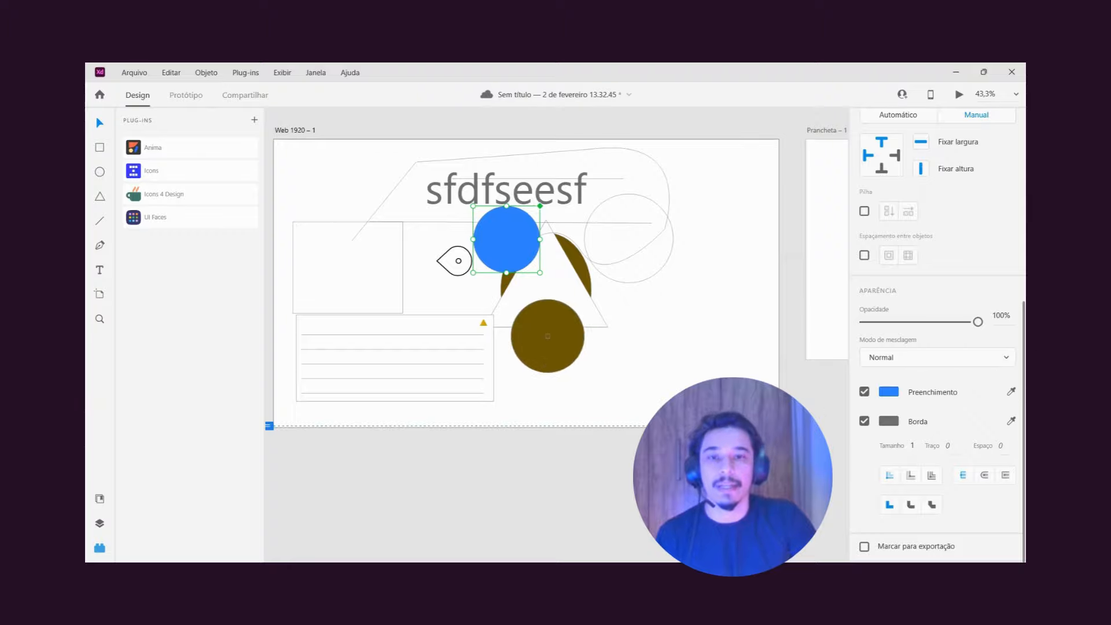
click(548, 336)
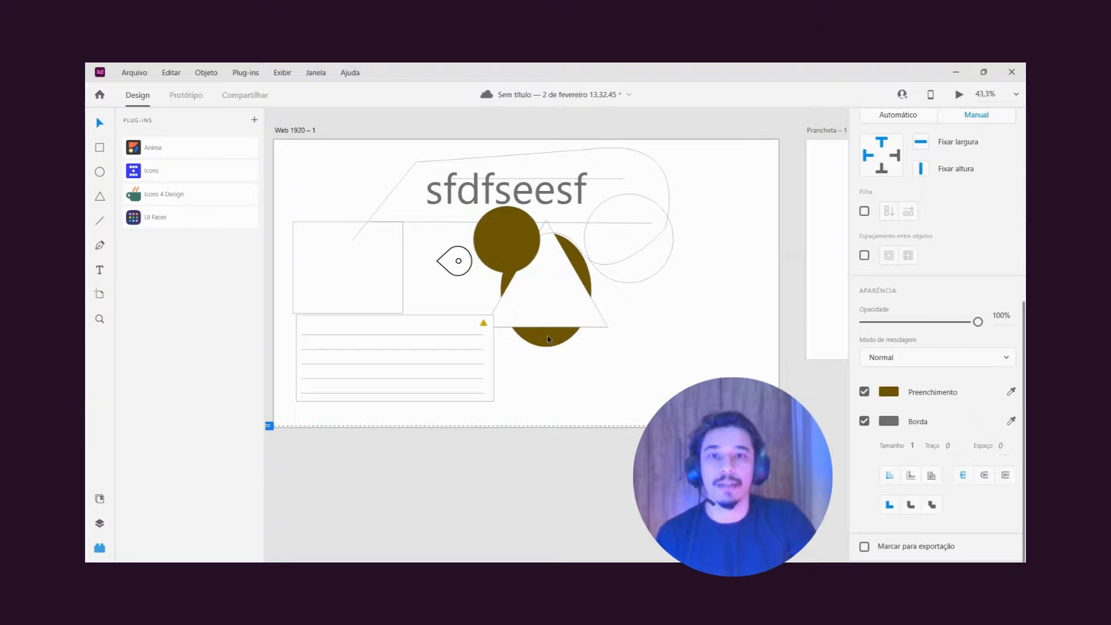
click(1011, 394)
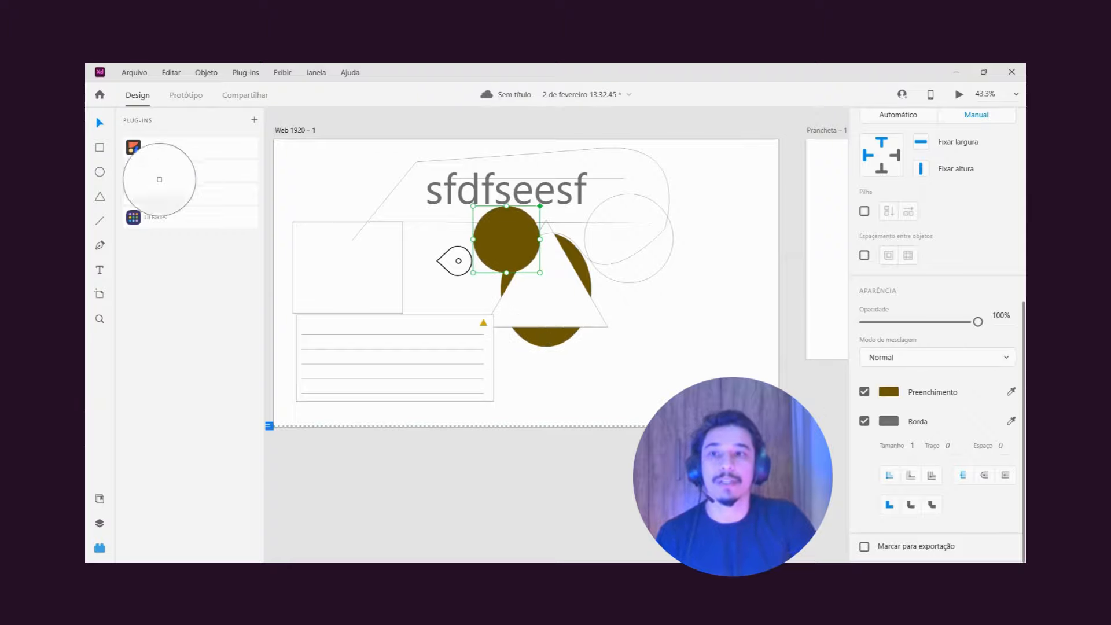
click(133, 176)
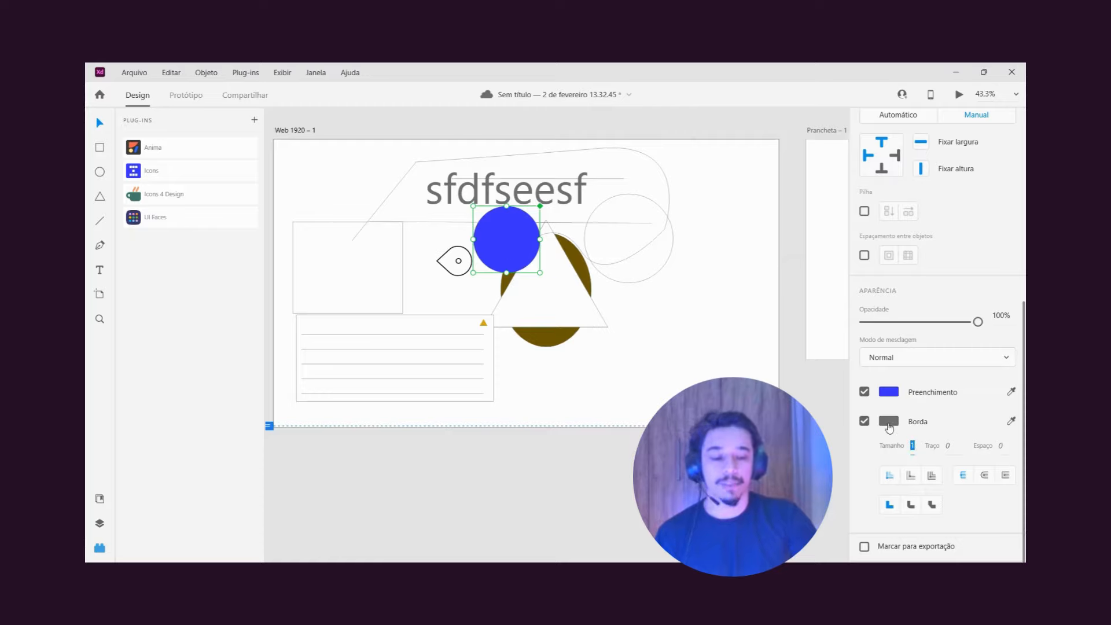
Step: Try the blue circle's border at size 2 and at a thicker size, and remove the border by setting its size to 0
text(2)
key(Return)
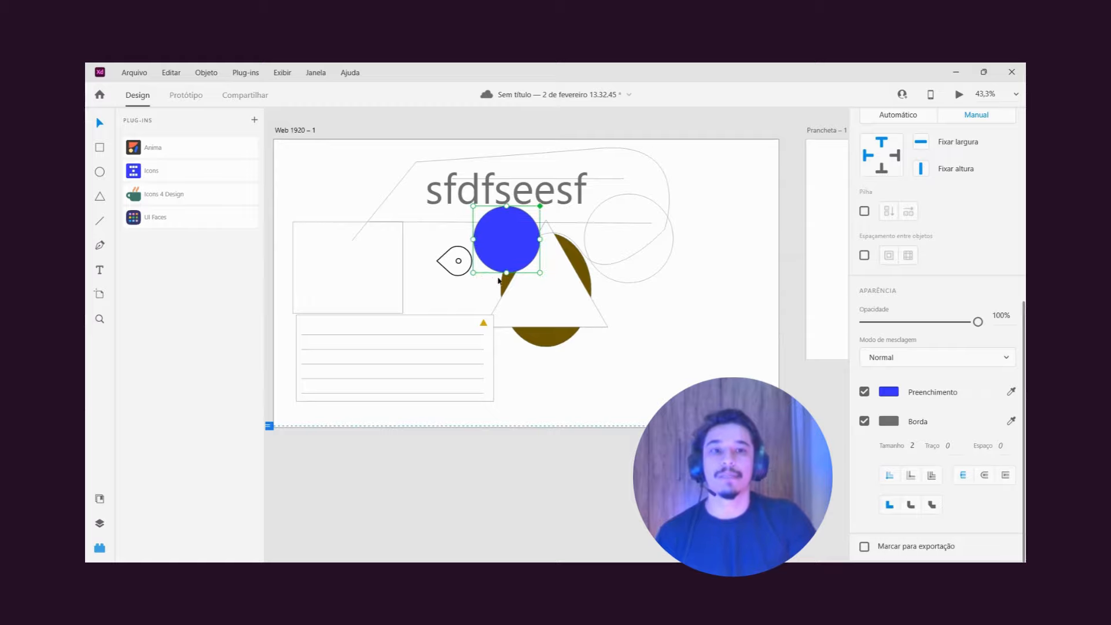
scroll(529, 286, up, 7)
drag(462, 190, 552, 357)
text(1)
key(Return)
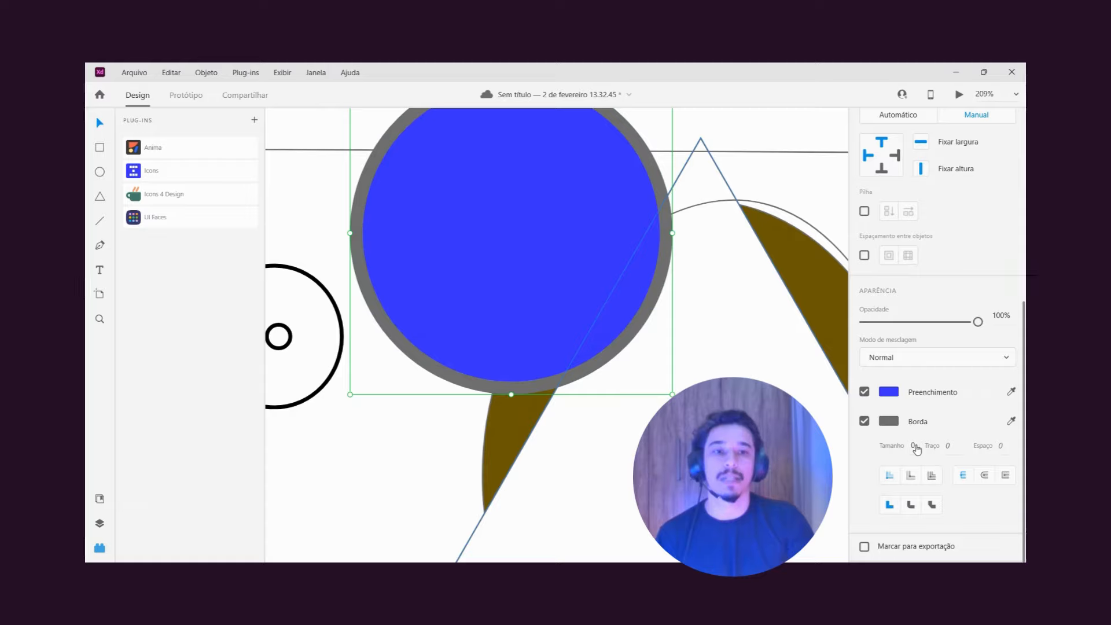
key(Return)
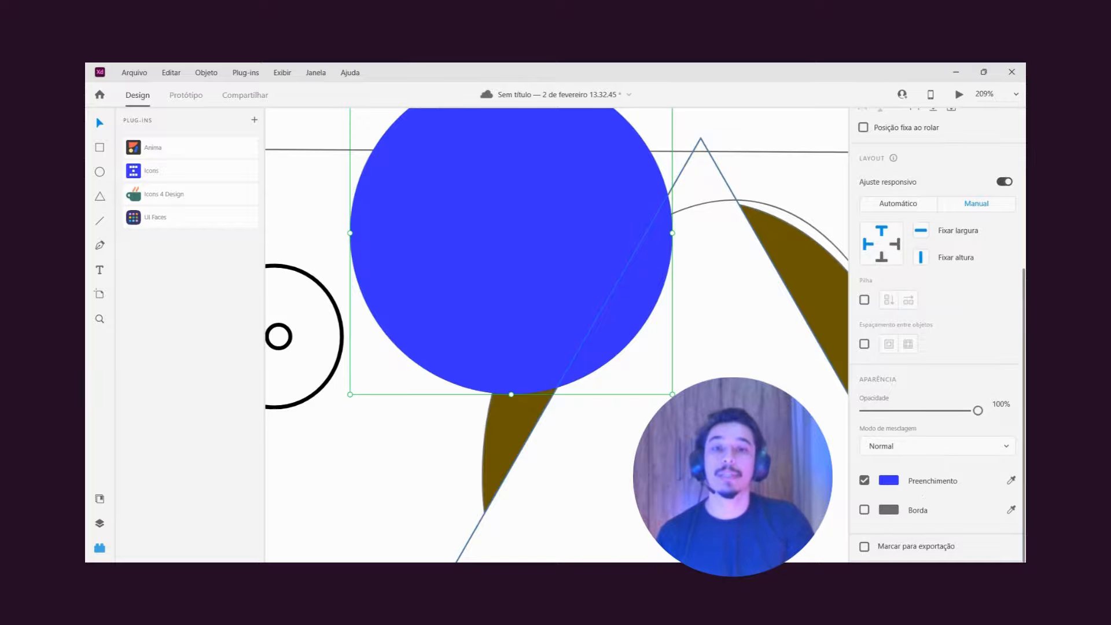
Step: Mark the blue circle component for export
scroll(610, 327, down, 5)
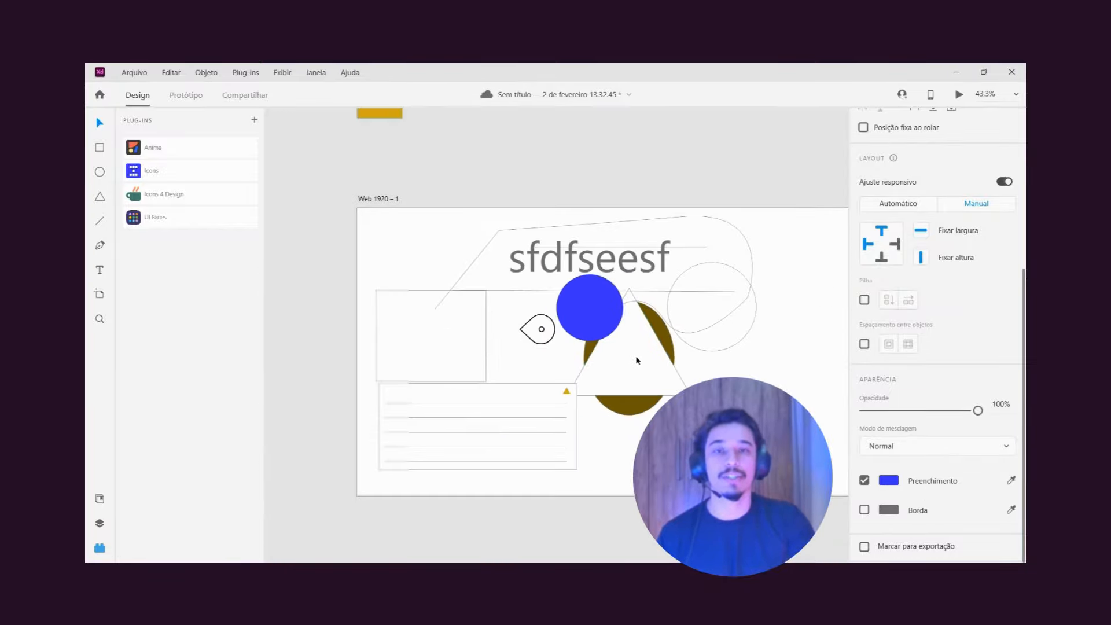
drag(662, 379, 577, 345)
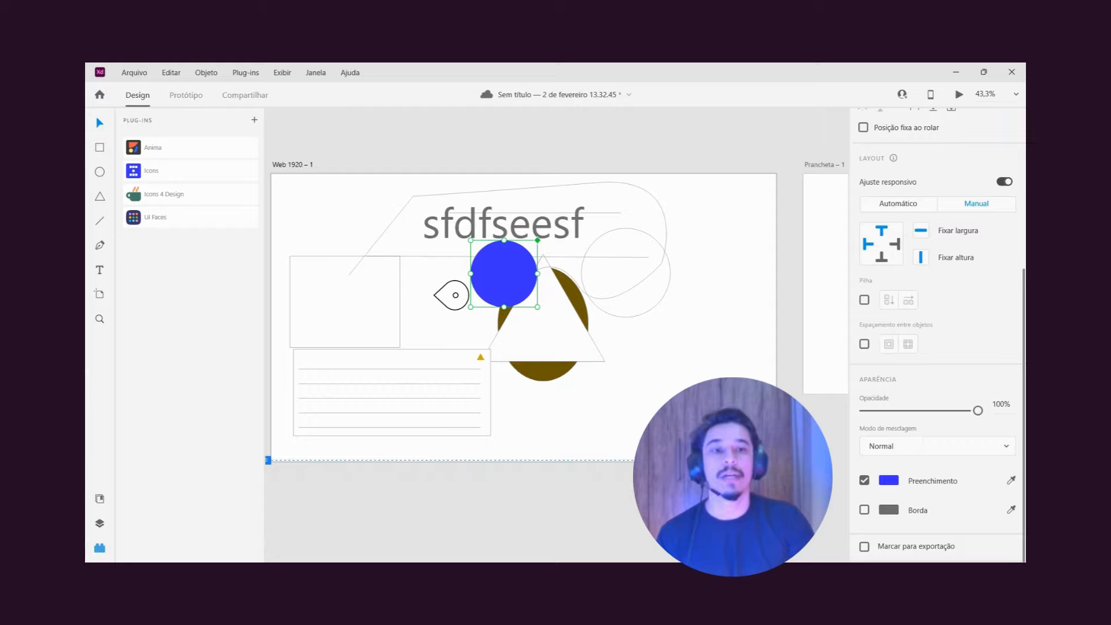
click(866, 548)
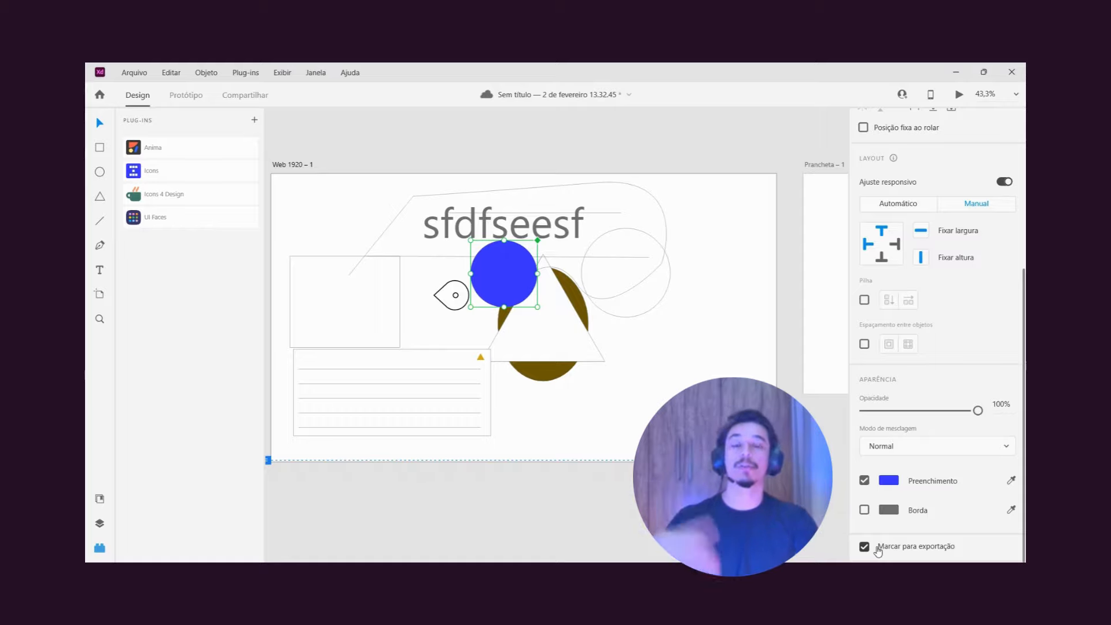